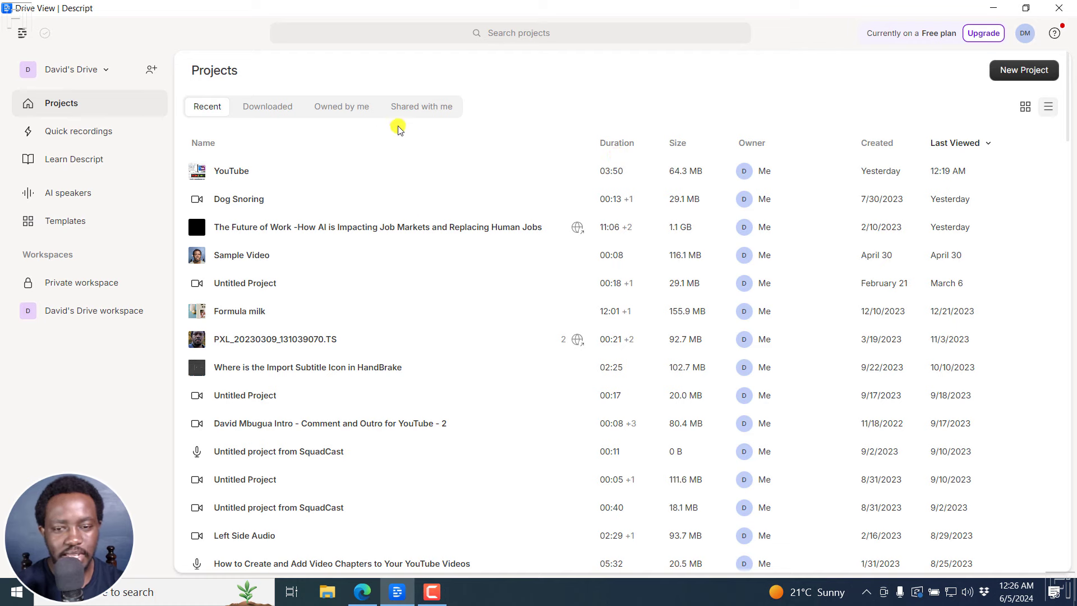
# - Open the YouTube project from the recent projects and bring up the Underlord AI tools
pyautogui.click(271, 172)
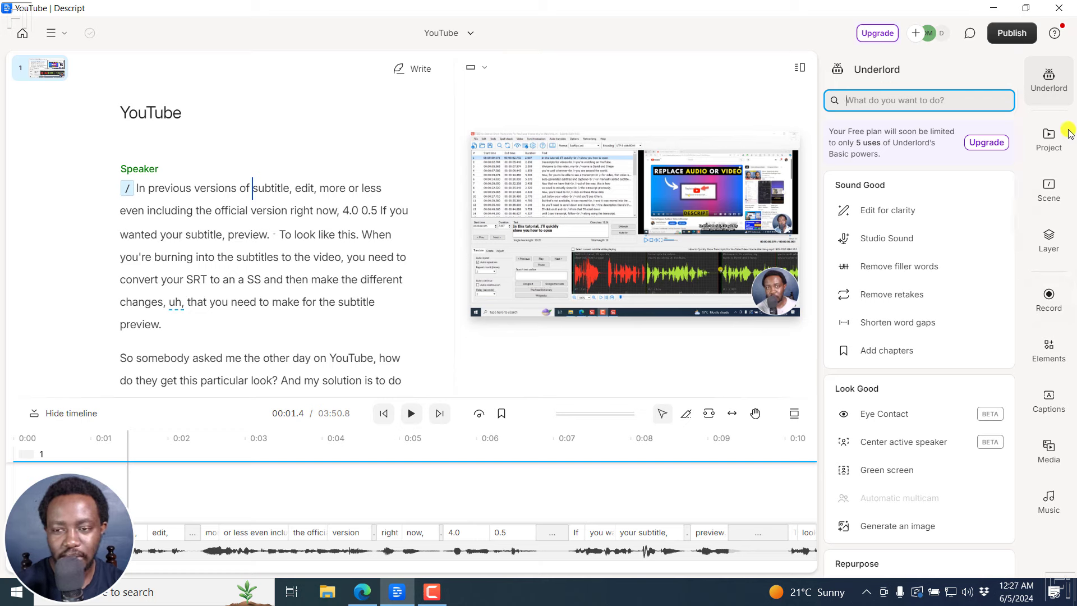
pyautogui.click(1055, 80)
pyautogui.click(1055, 79)
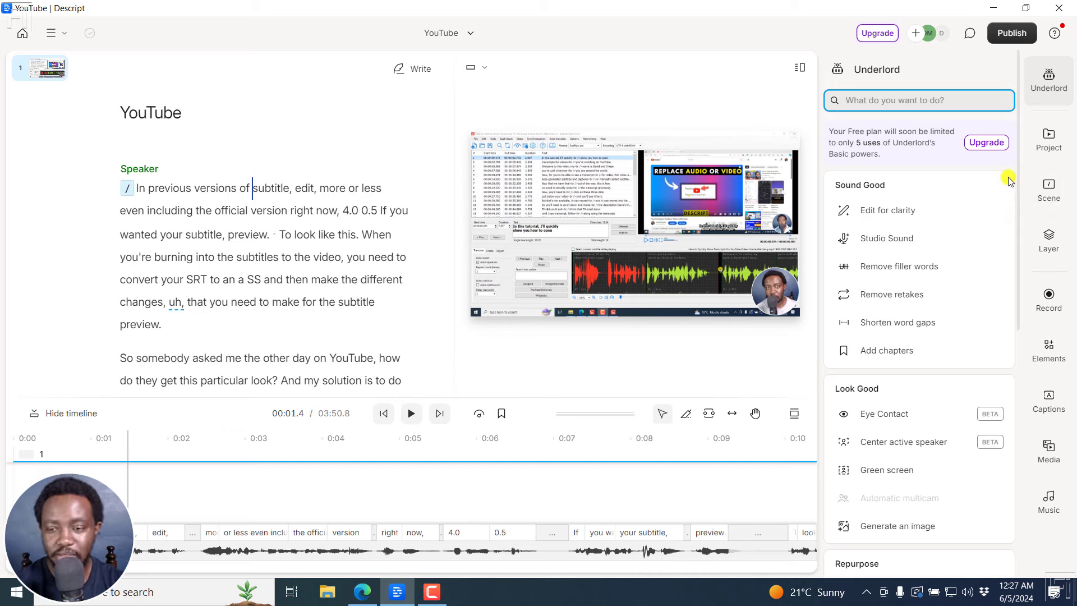
# - Examine the Underlord tools grouped under Sound Good, Look Good, Repurpose, Publish and Write
pyautogui.moveTo(1019, 158); pyautogui.dragTo(1019, 189)
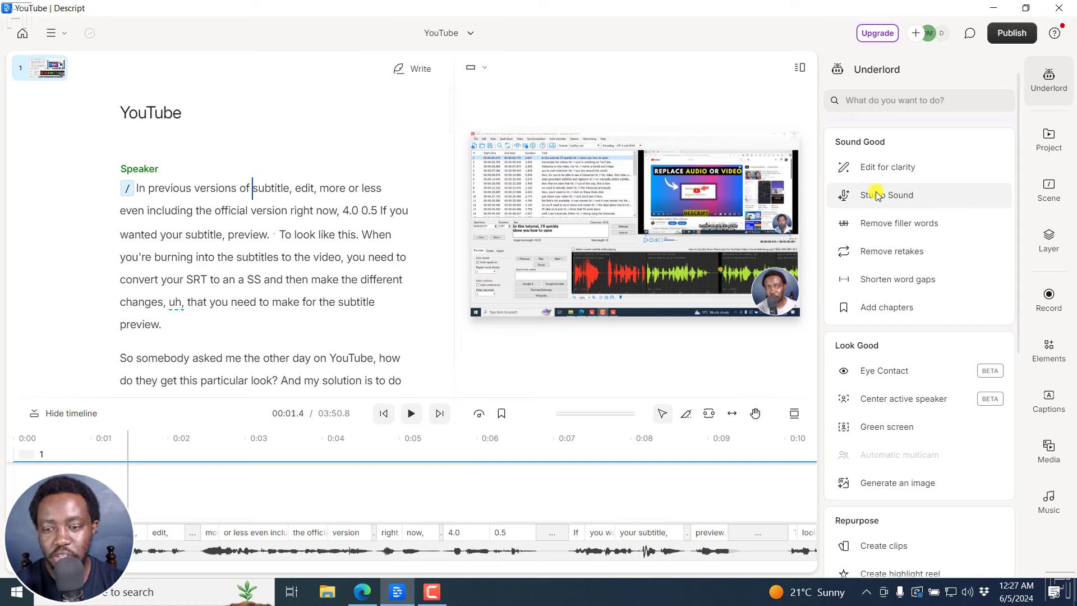
pyautogui.moveTo(879, 194)
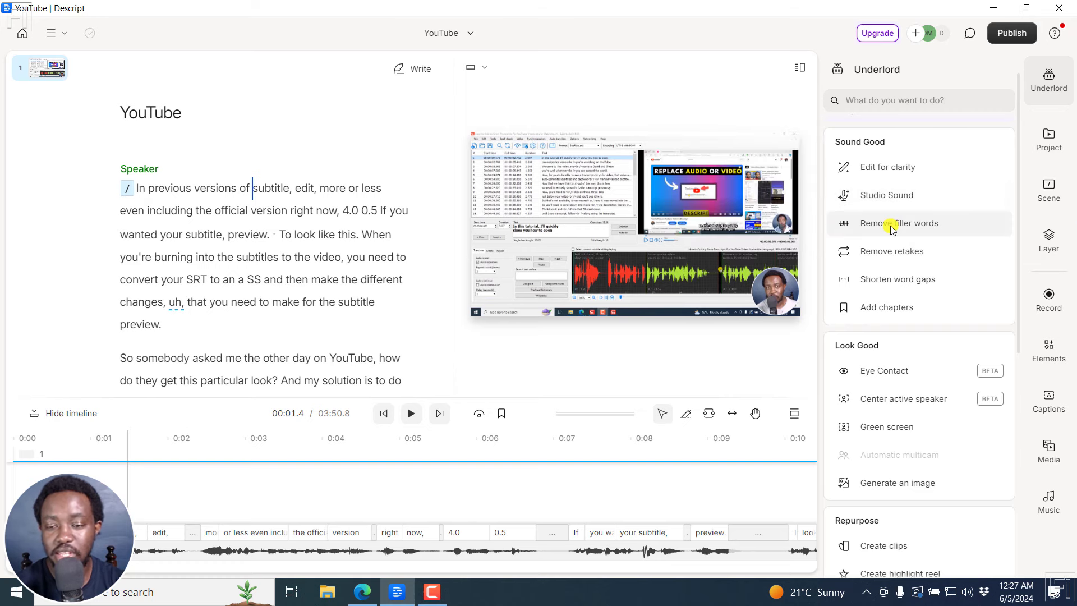
pyautogui.moveTo(875, 227)
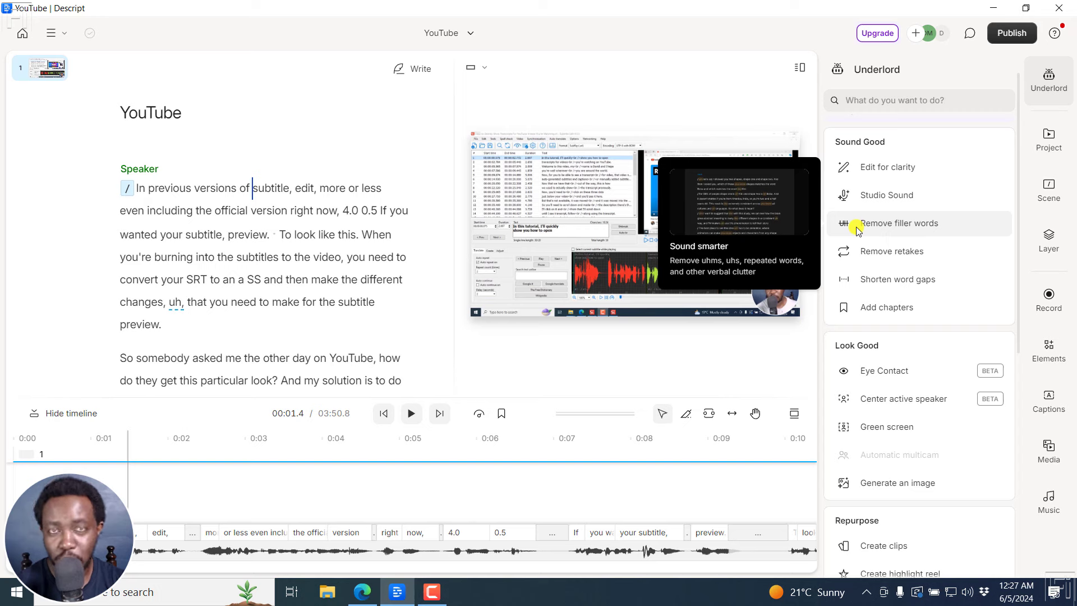
pyautogui.moveTo(852, 254)
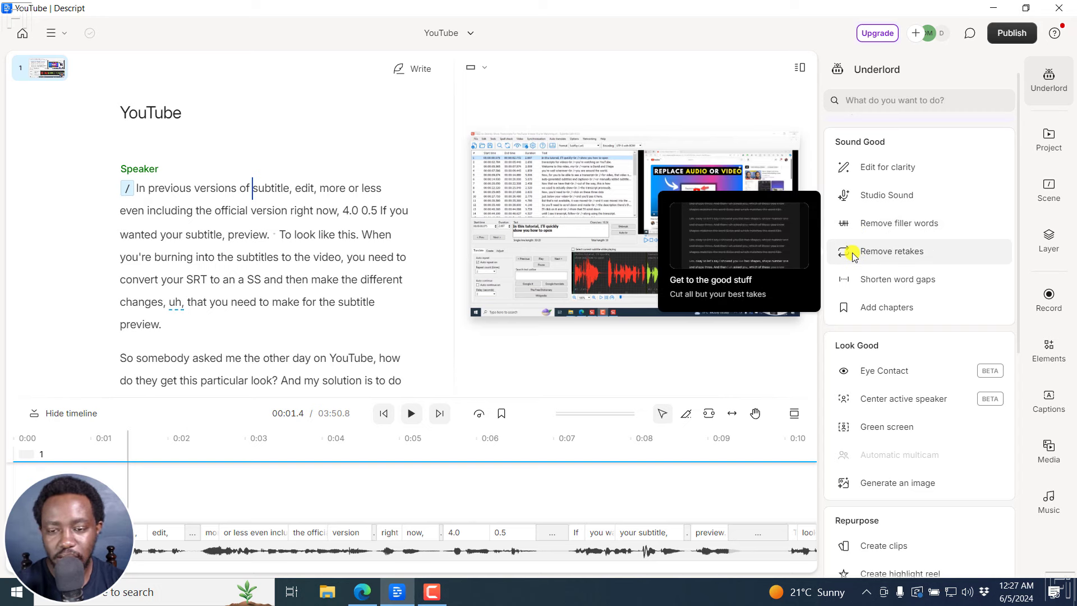
pyautogui.moveTo(863, 282)
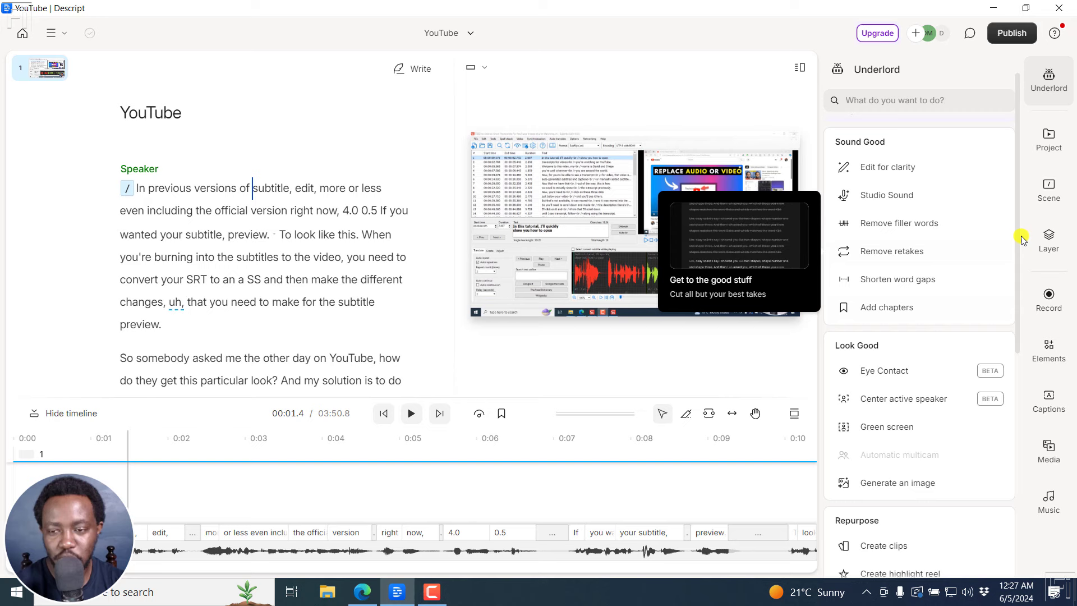
pyautogui.moveTo(1020, 221); pyautogui.dragTo(1025, 323)
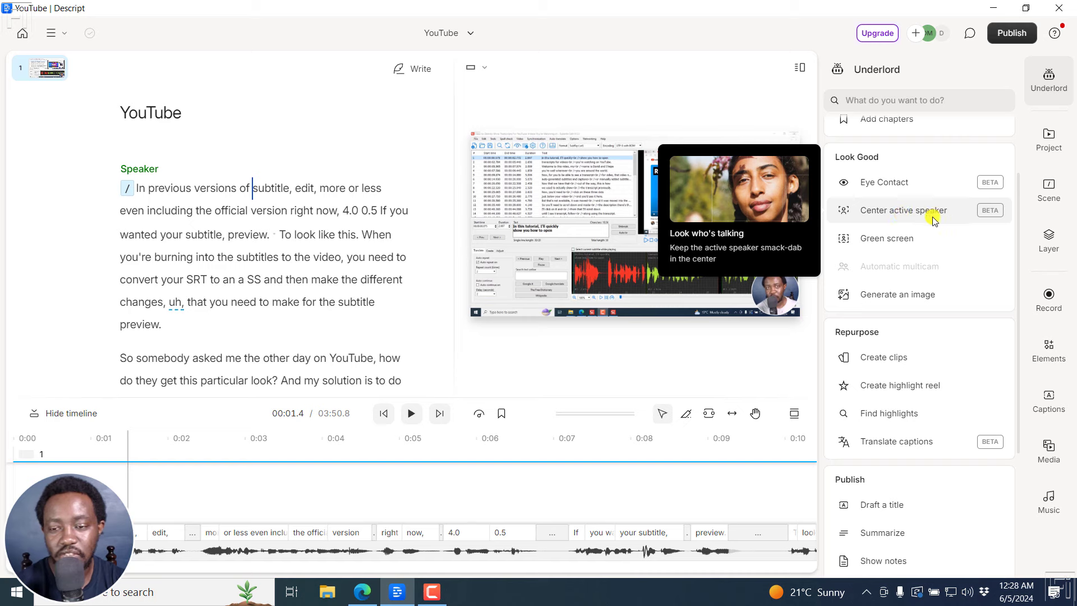
pyautogui.moveTo(987, 176)
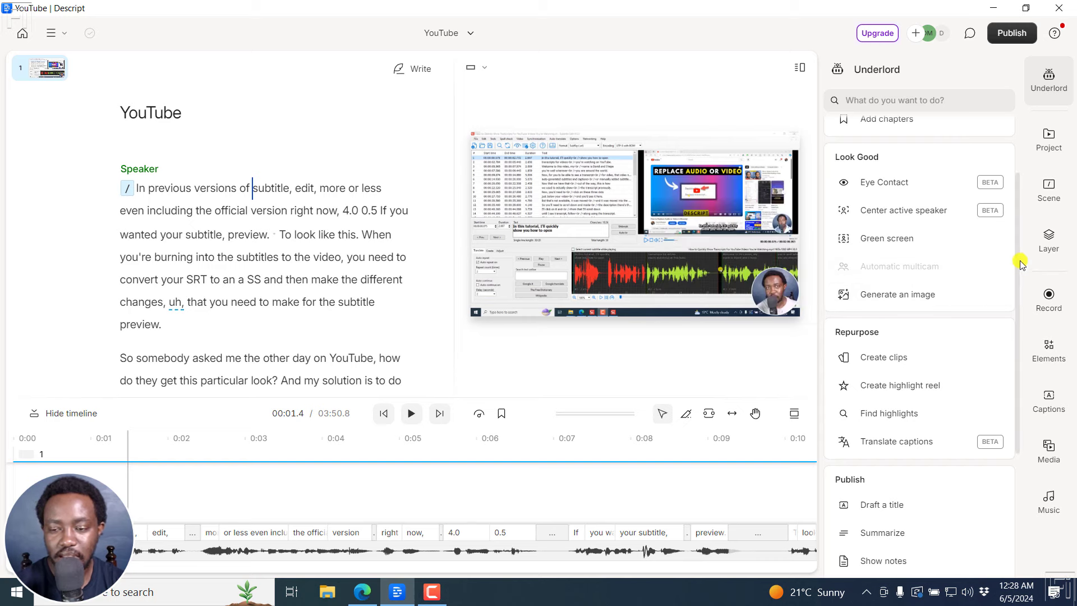
pyautogui.moveTo(1020, 264); pyautogui.dragTo(1017, 332)
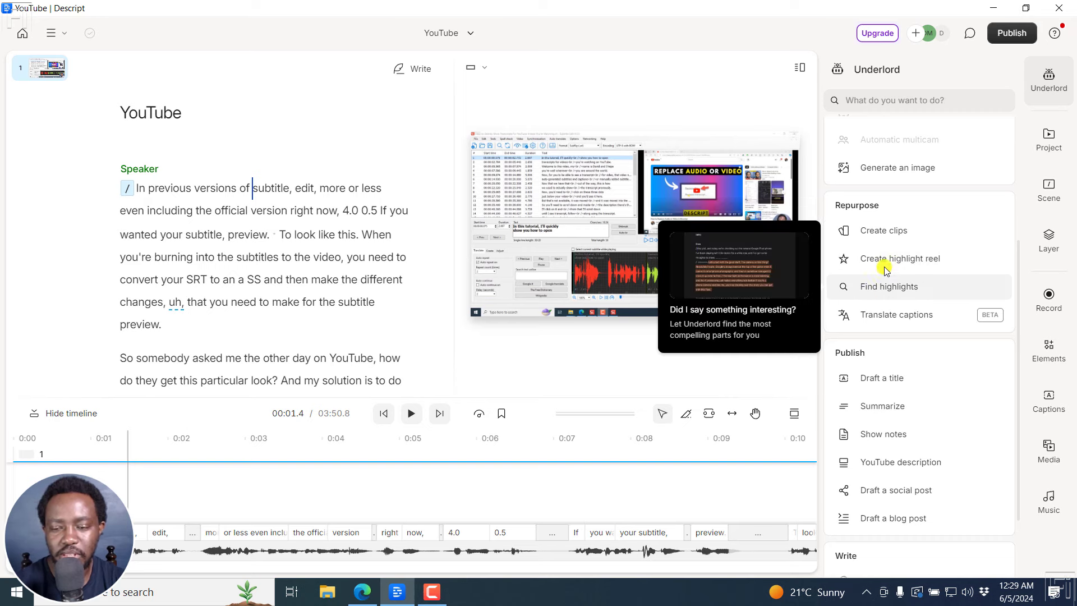
pyautogui.moveTo(856, 308)
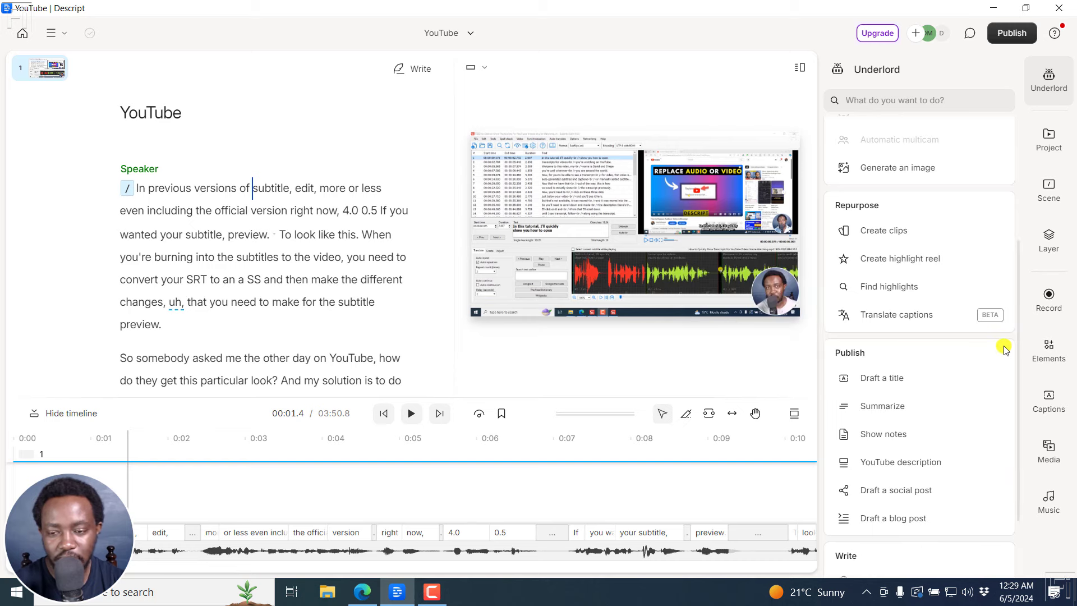
pyautogui.scroll(-2, 1019, 317)
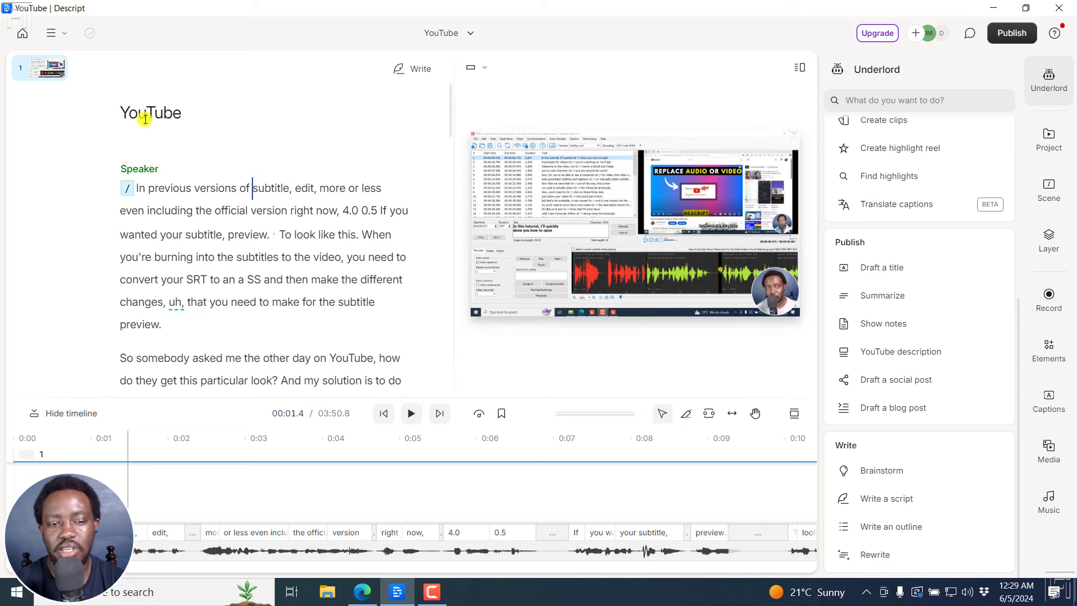
# - Inspect the settings of the Draft a title and Draft a blog post tools, and review the other publishing tools
pyautogui.click(903, 275)
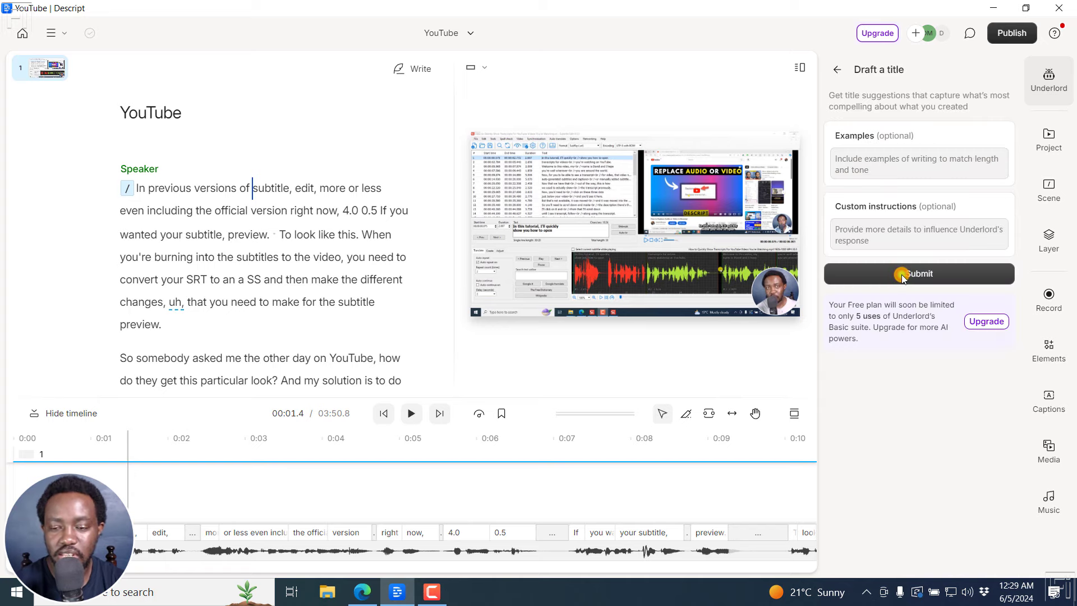
pyautogui.click(838, 70)
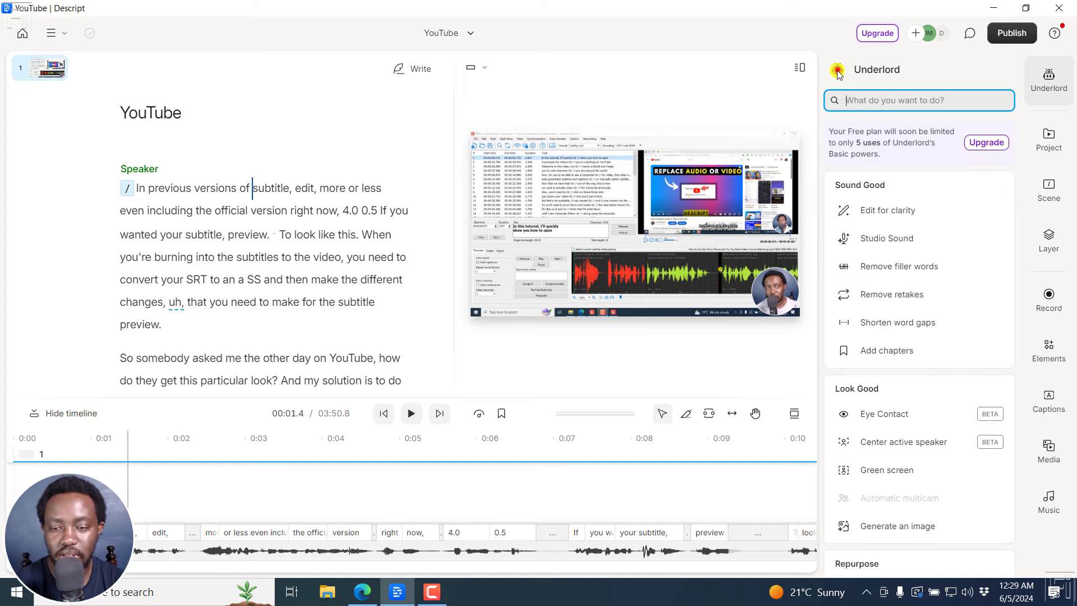
pyautogui.moveTo(1018, 238); pyautogui.dragTo(1018, 467)
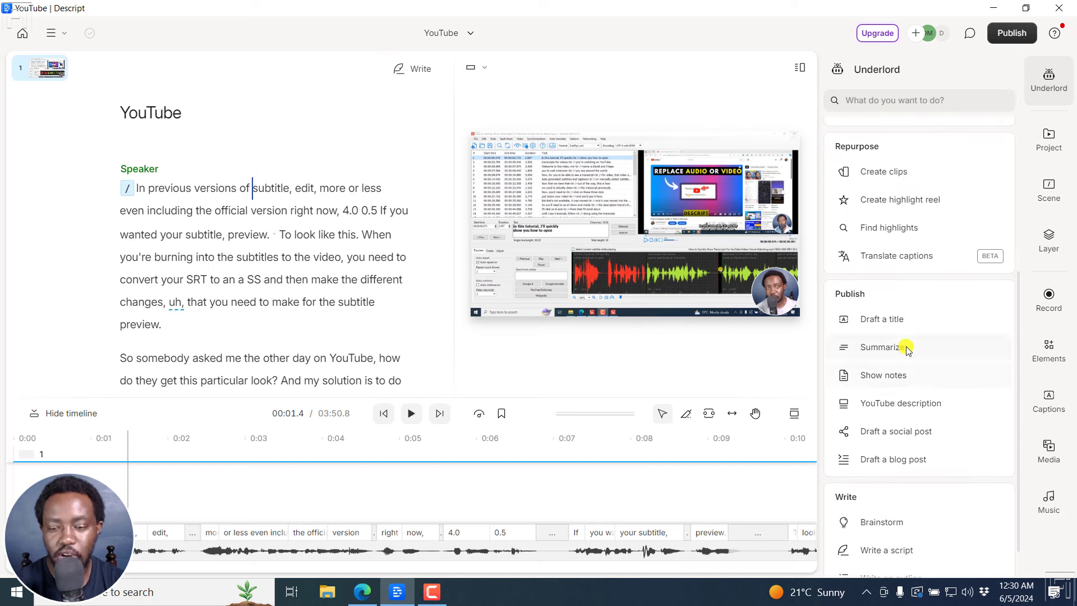
pyautogui.moveTo(898, 346)
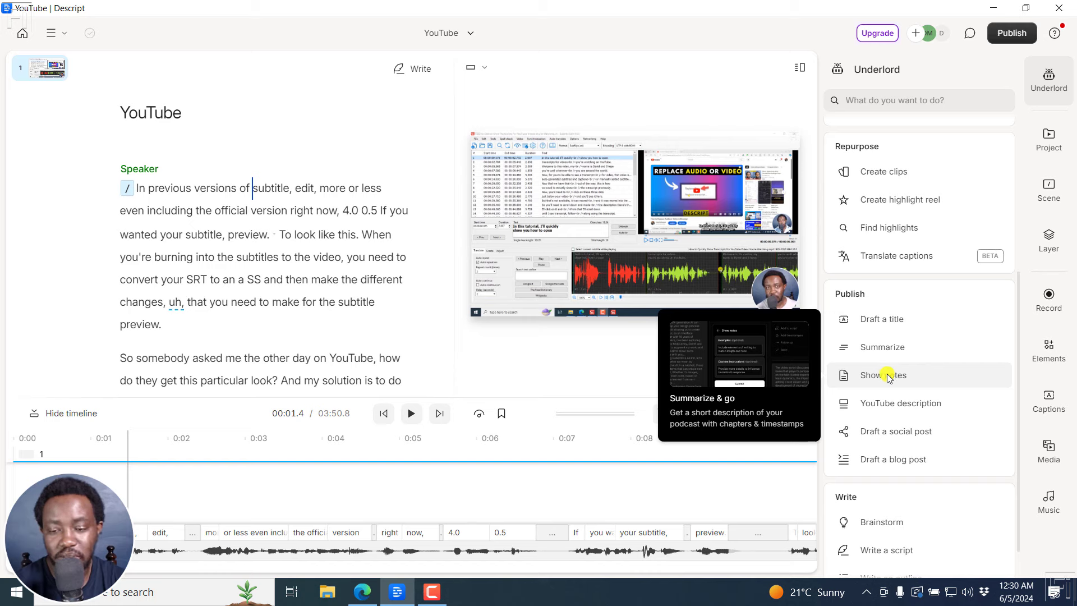
pyautogui.click(888, 459)
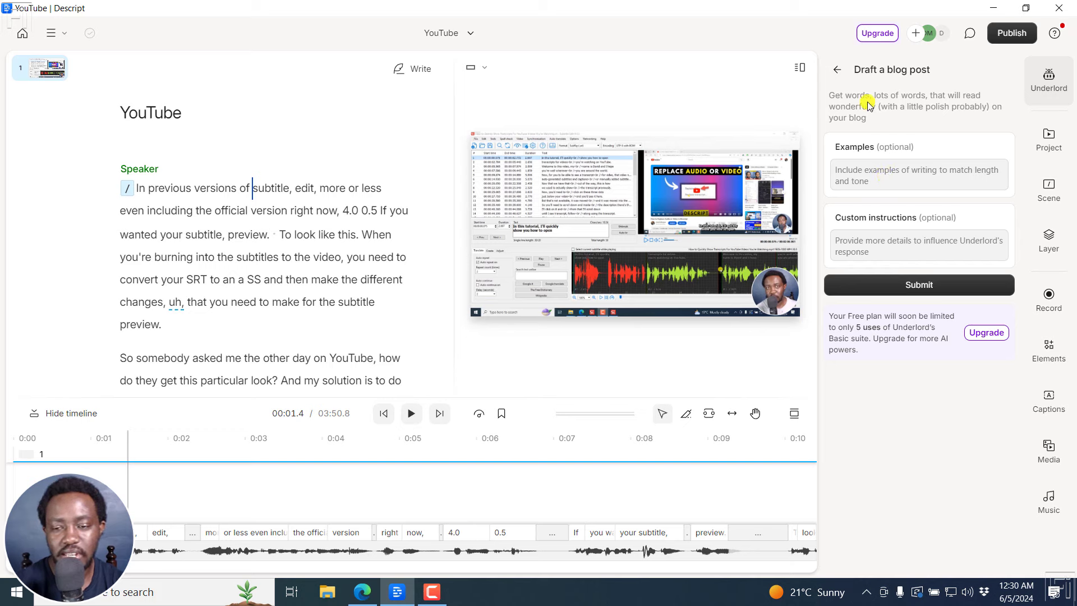
pyautogui.click(840, 71)
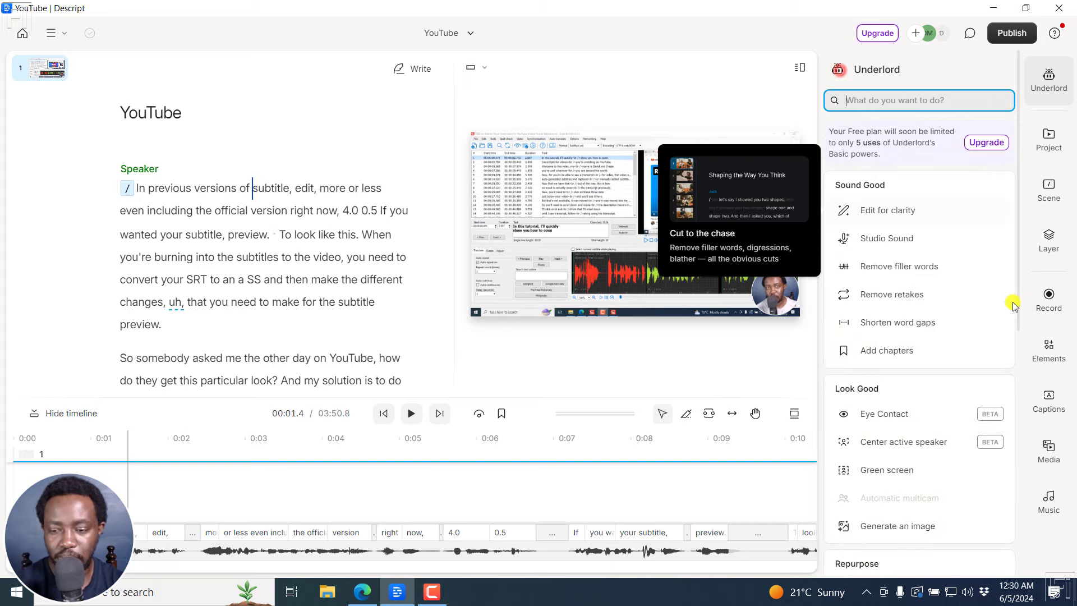
pyautogui.moveTo(1014, 278); pyautogui.dragTo(1008, 556)
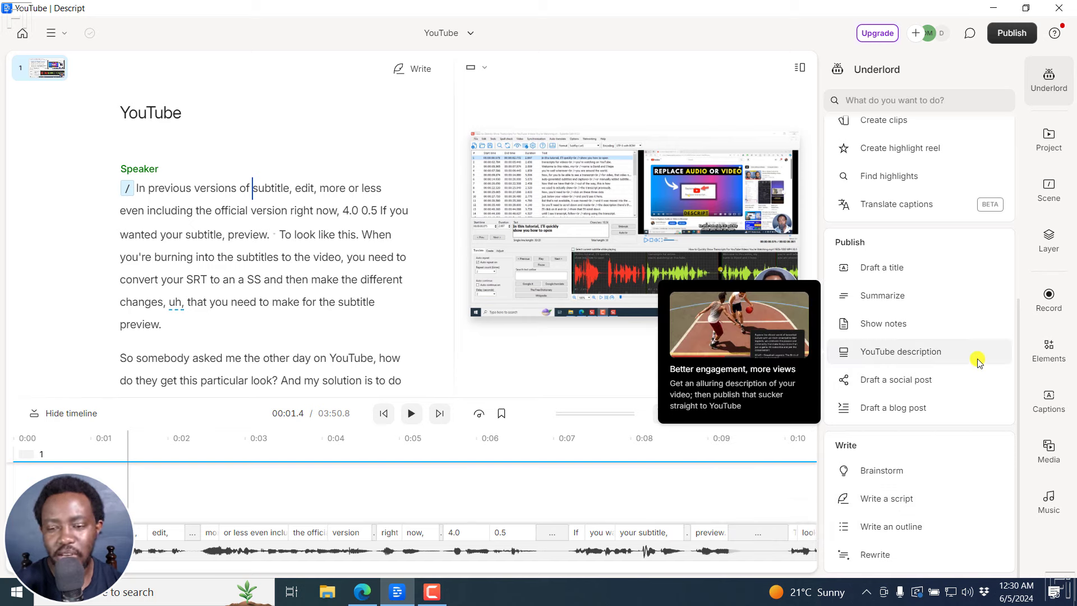
pyautogui.moveTo(1016, 331); pyautogui.dragTo(1022, 136)
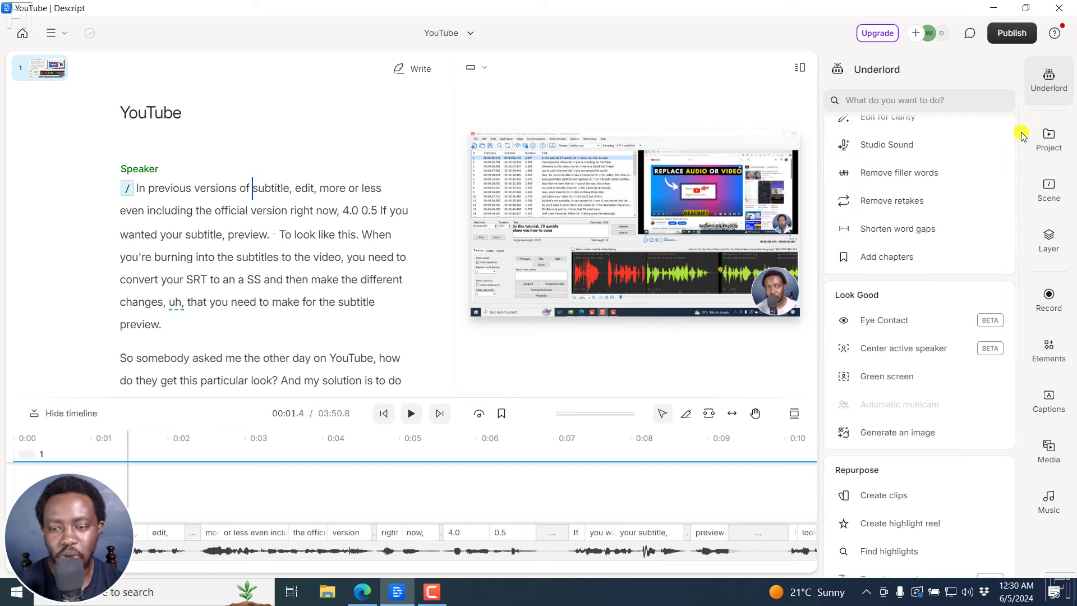
# - Review the project's compositions and files, including the composition's management actions and the options for importing, organizing, sorting and searching files
pyautogui.click(1052, 133)
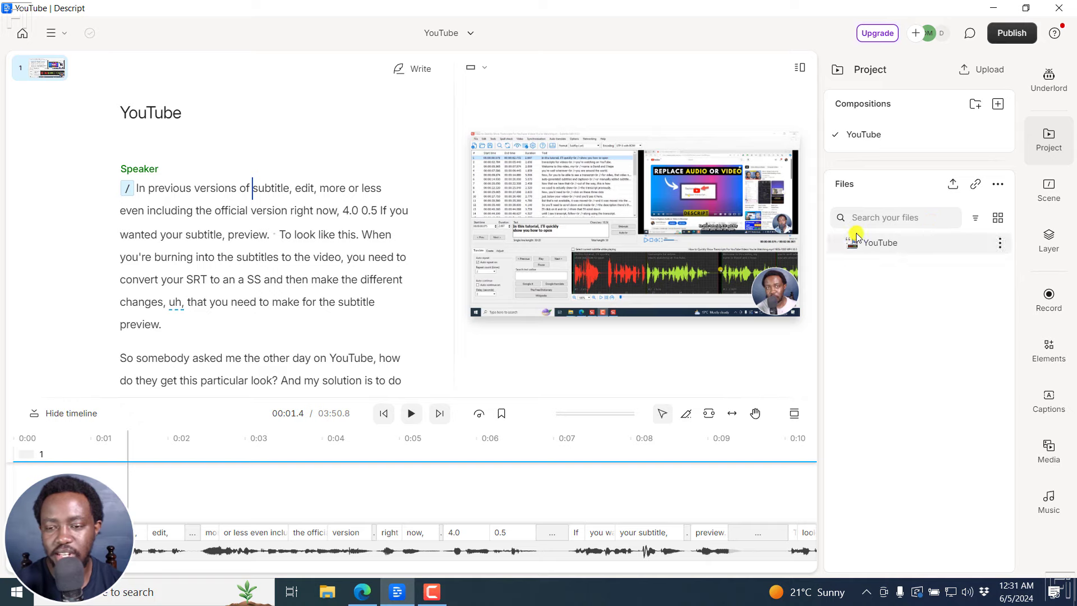
pyautogui.click(1049, 143)
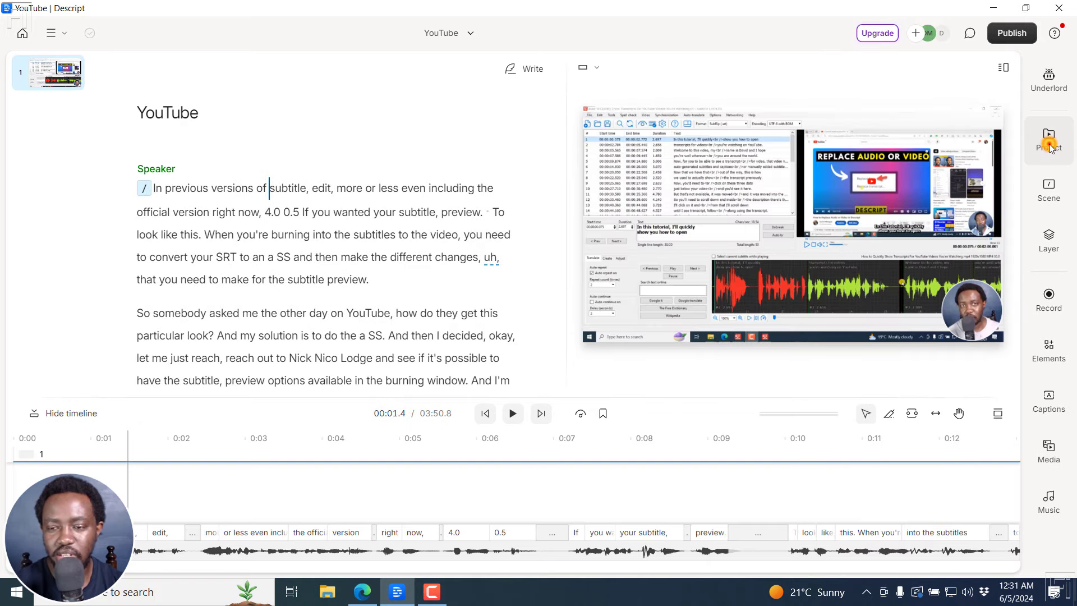
pyautogui.click(1048, 142)
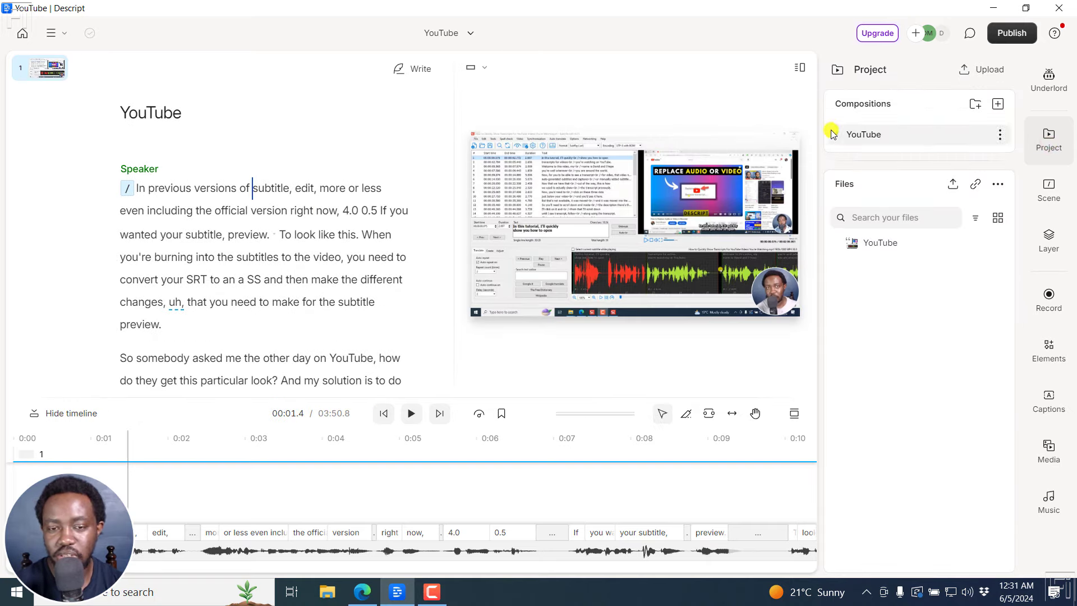
pyautogui.click(450, 36)
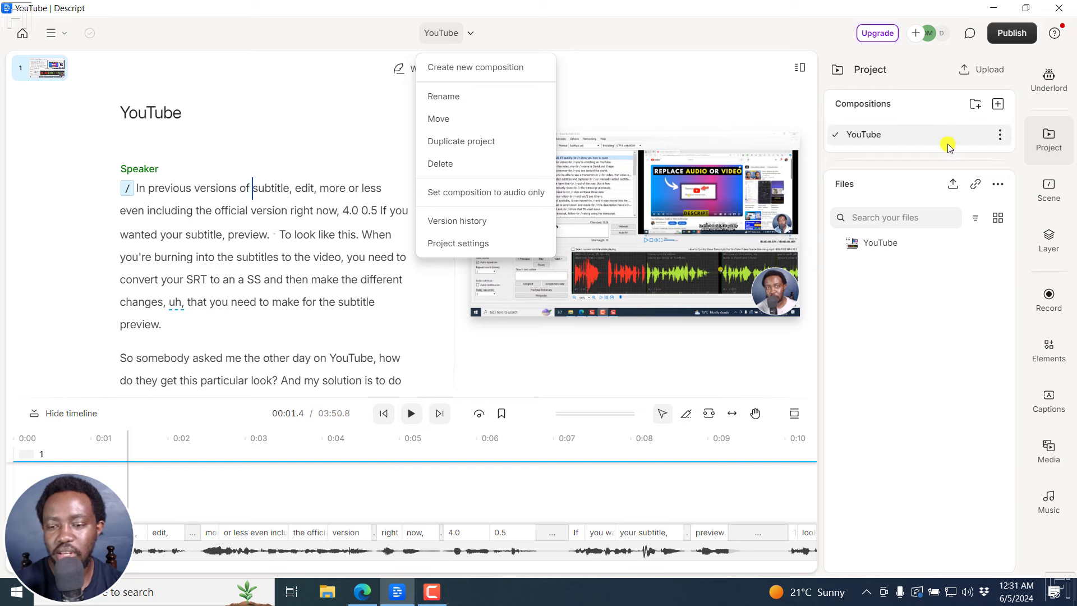
pyautogui.click(899, 185)
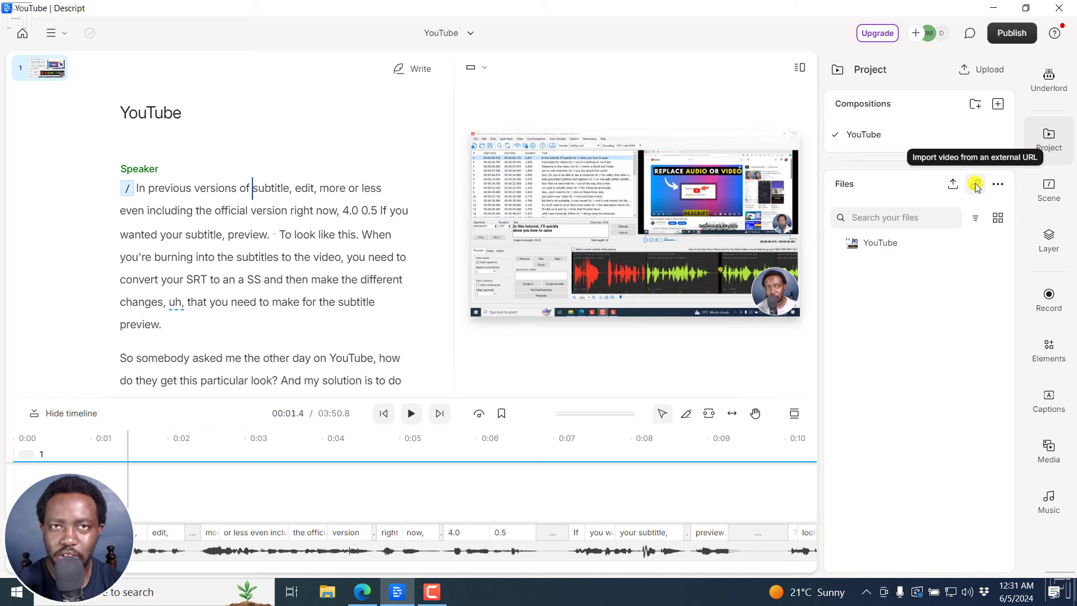
pyautogui.click(998, 184)
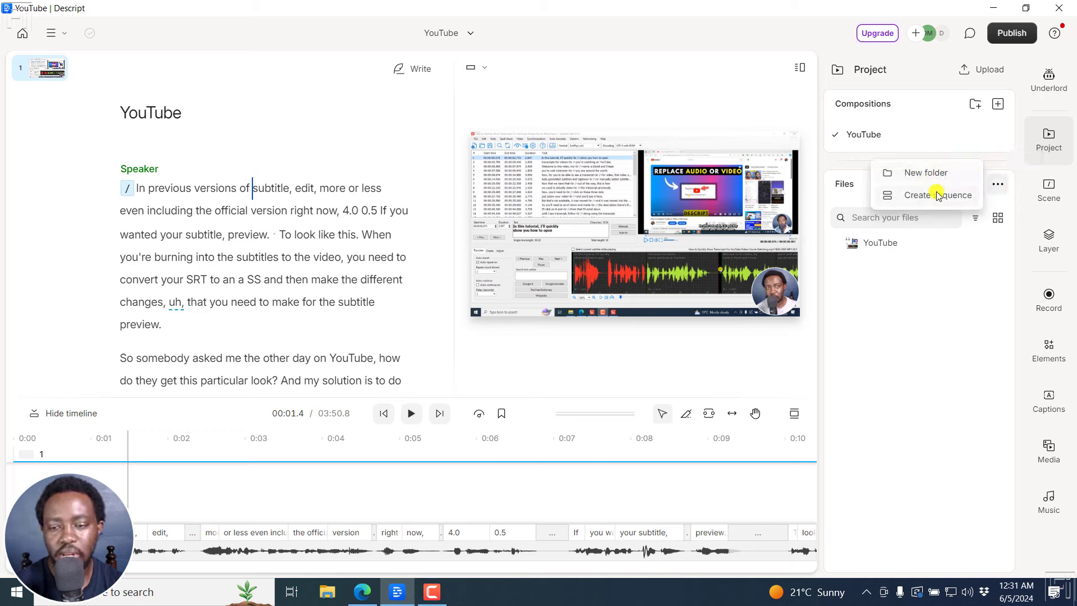
pyautogui.click(955, 319)
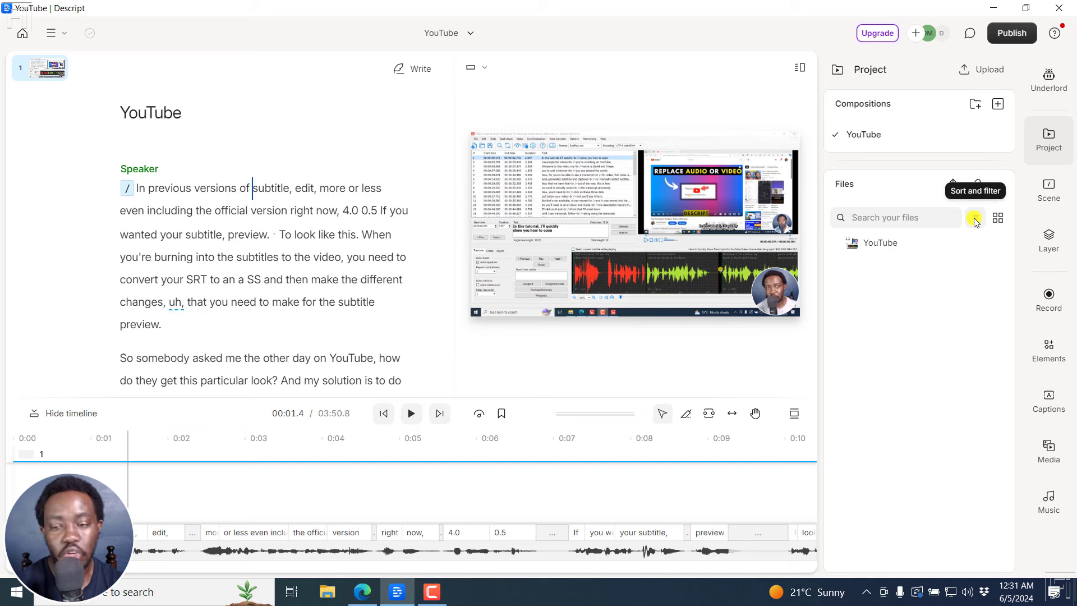
pyautogui.click(878, 216)
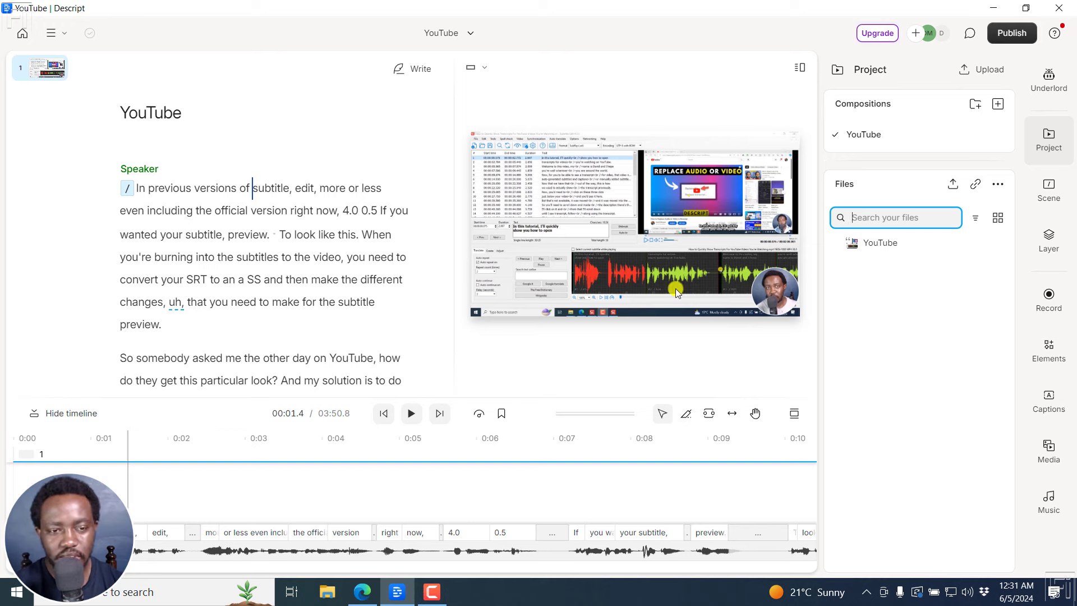
# - Insert a scene break in the script before the paragraph starting "So somebody asked me the other day"
pyautogui.click(31, 78)
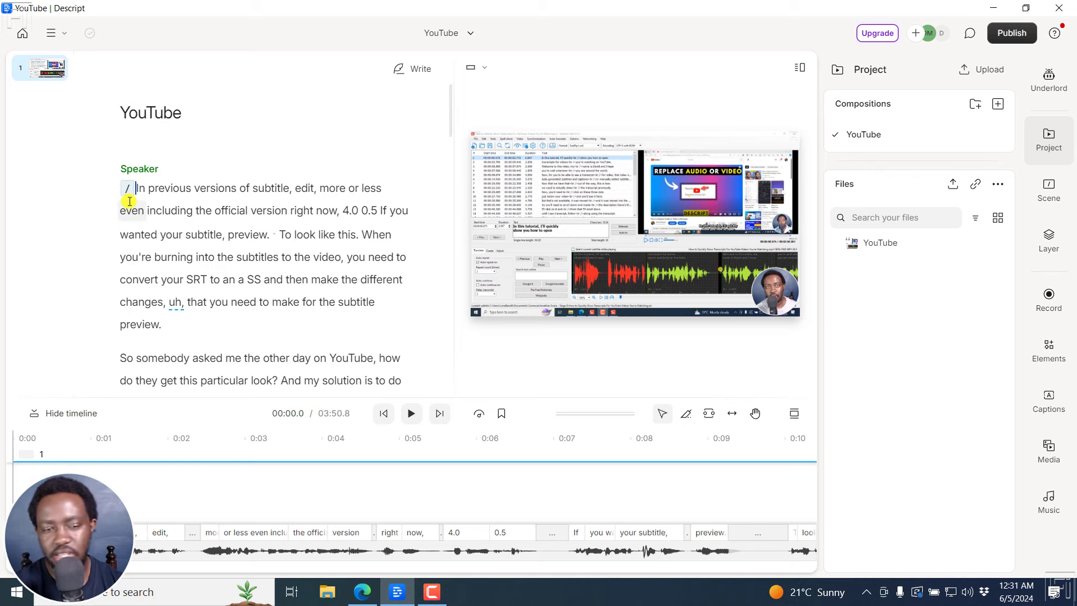
pyautogui.click(124, 356)
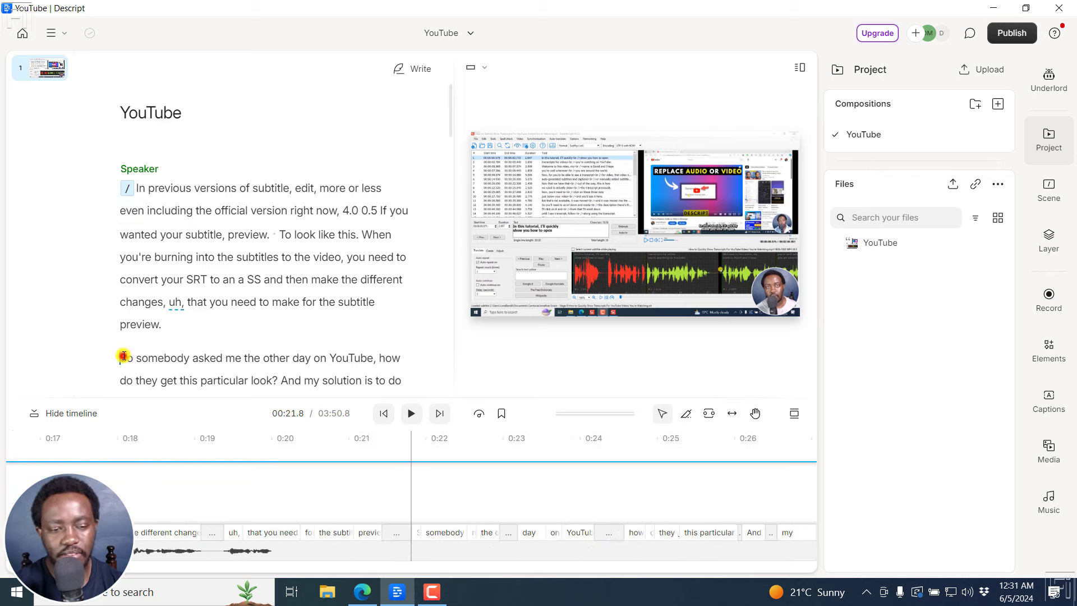
pyautogui.write('/')
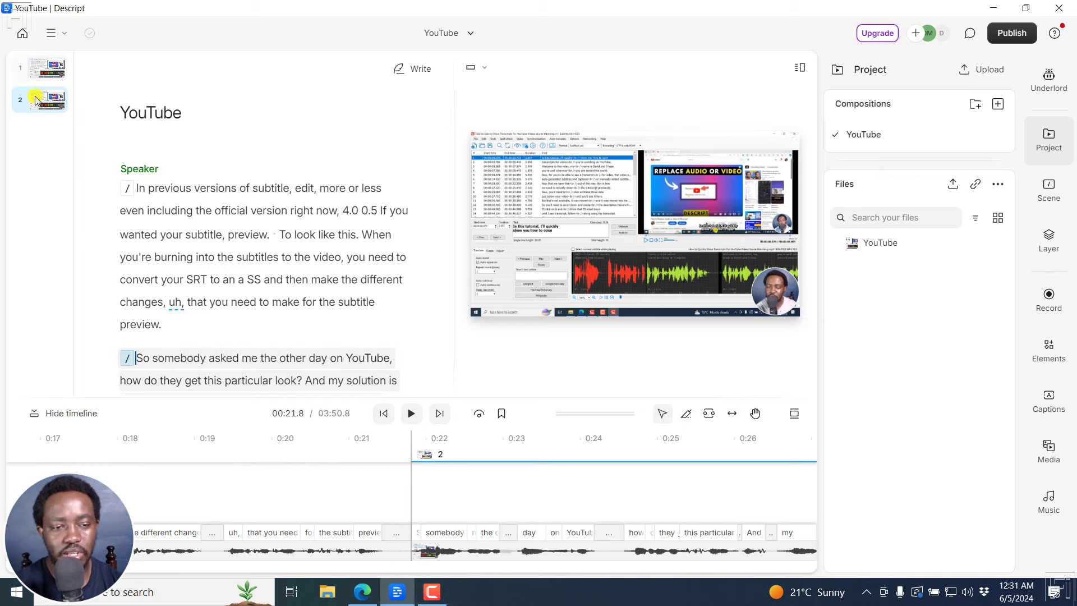
# - Browse the private and gallery templates available for the second scene
pyautogui.click(1047, 190)
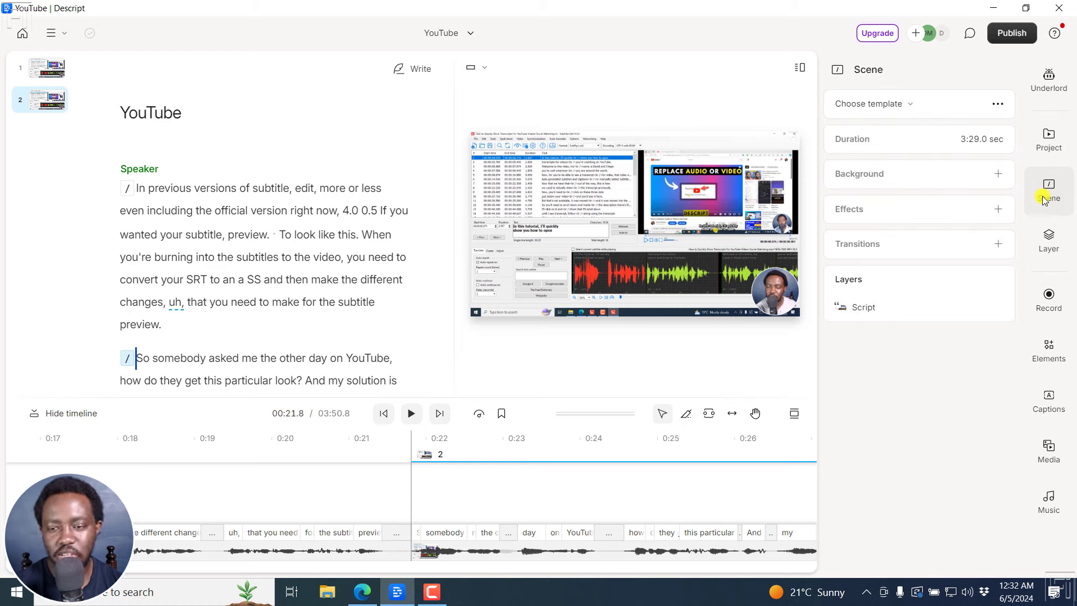
pyautogui.click(908, 105)
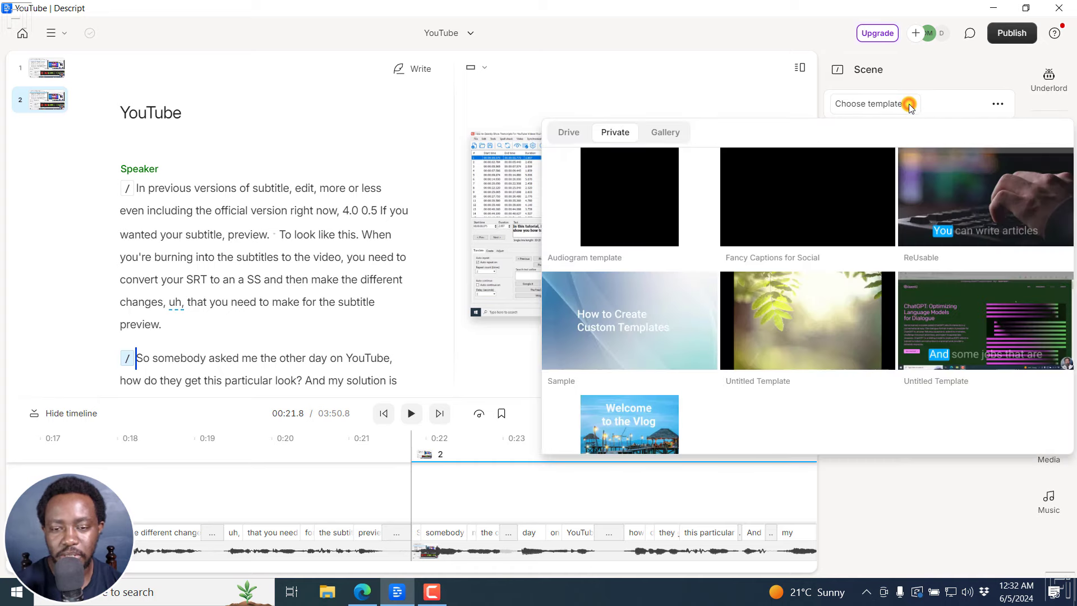
pyautogui.click(677, 132)
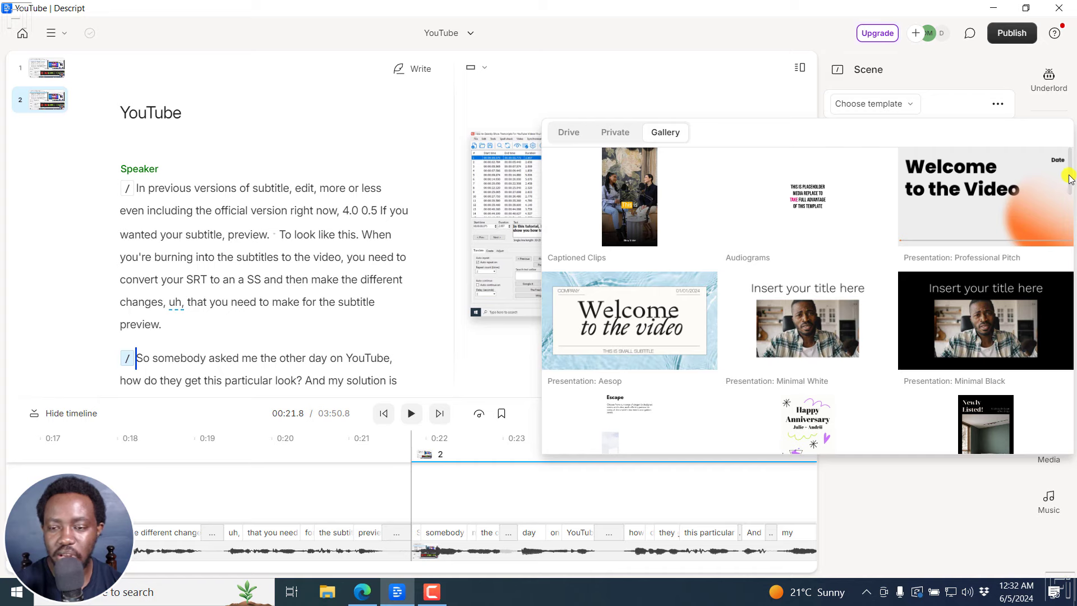
pyautogui.moveTo(1069, 179); pyautogui.dragTo(1072, 156)
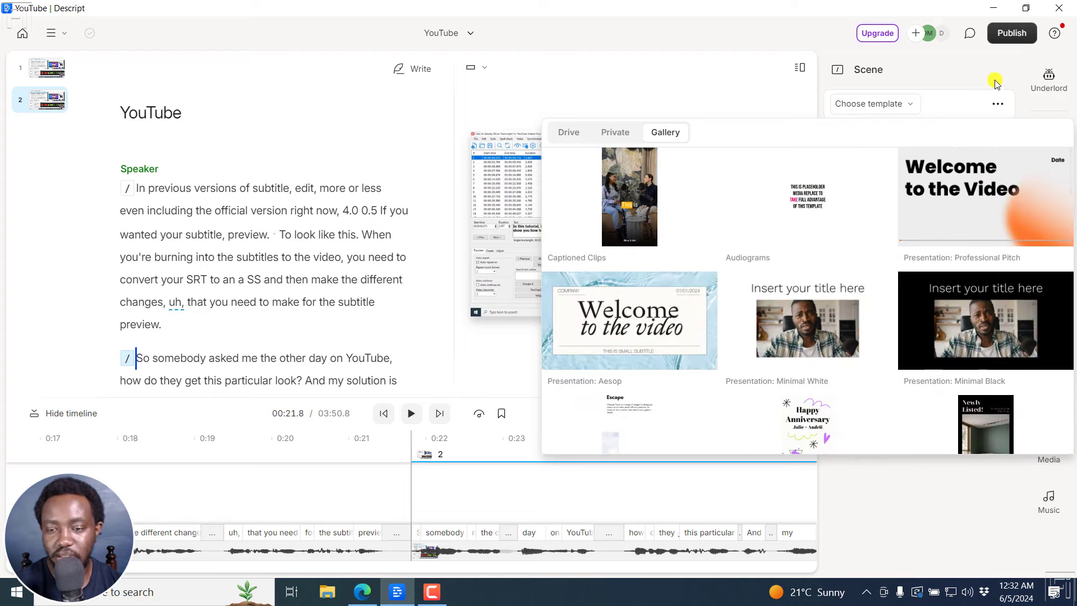
# - Close the template gallery and review the effects and the in and out transitions available for the second scene
pyautogui.click(976, 65)
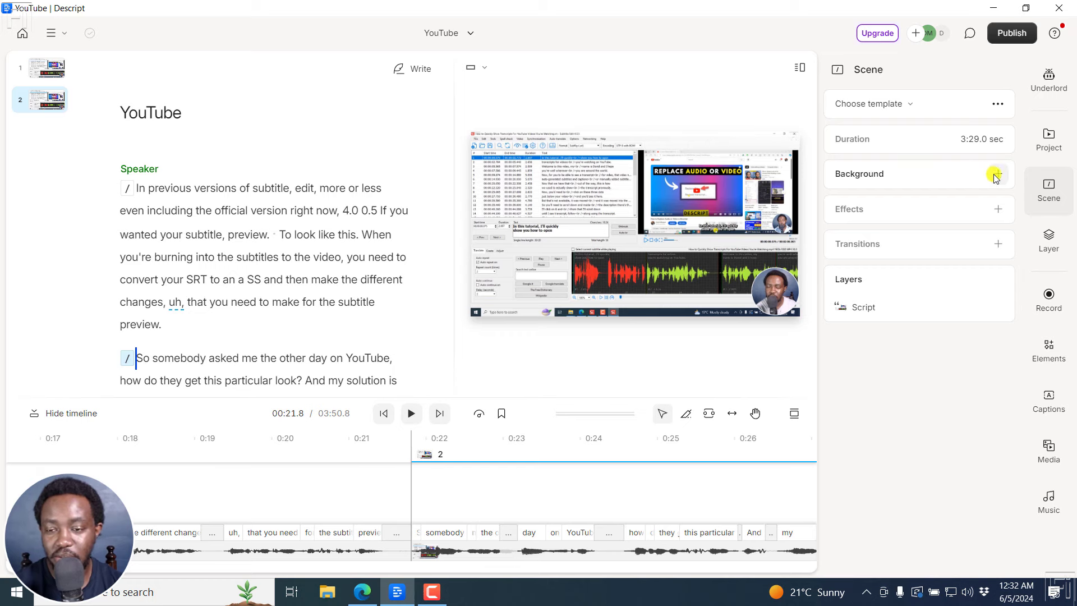
pyautogui.click(998, 209)
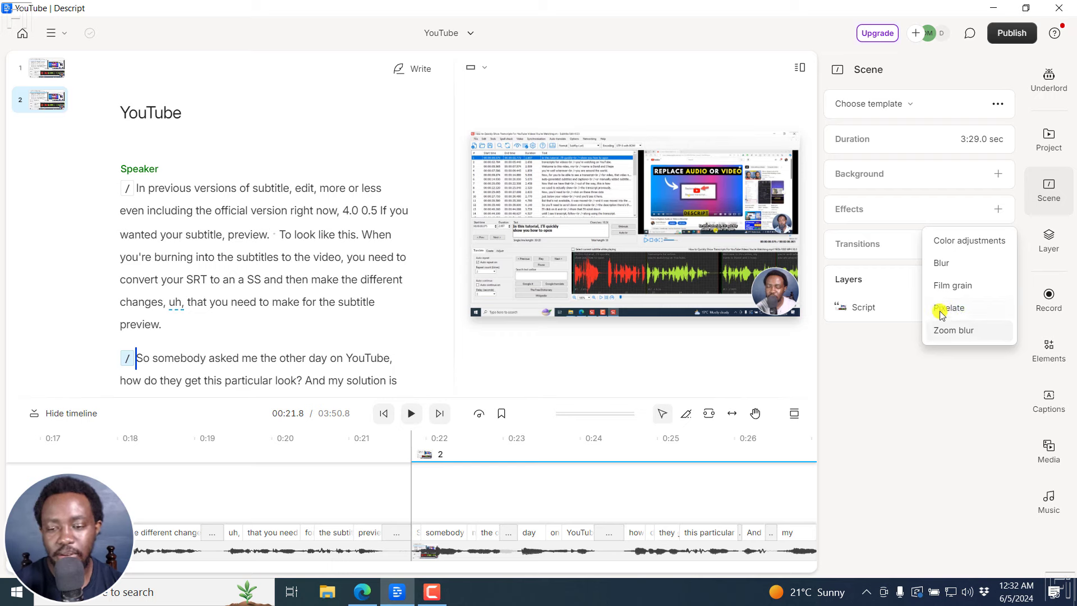
pyautogui.click(892, 318)
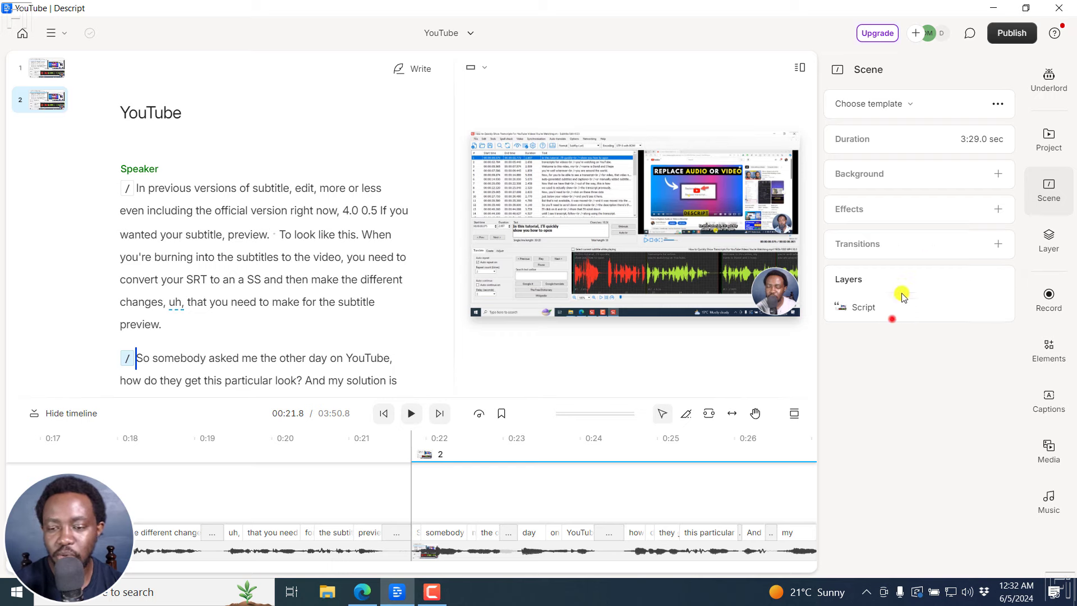
pyautogui.click(997, 243)
pyautogui.moveTo(974, 277)
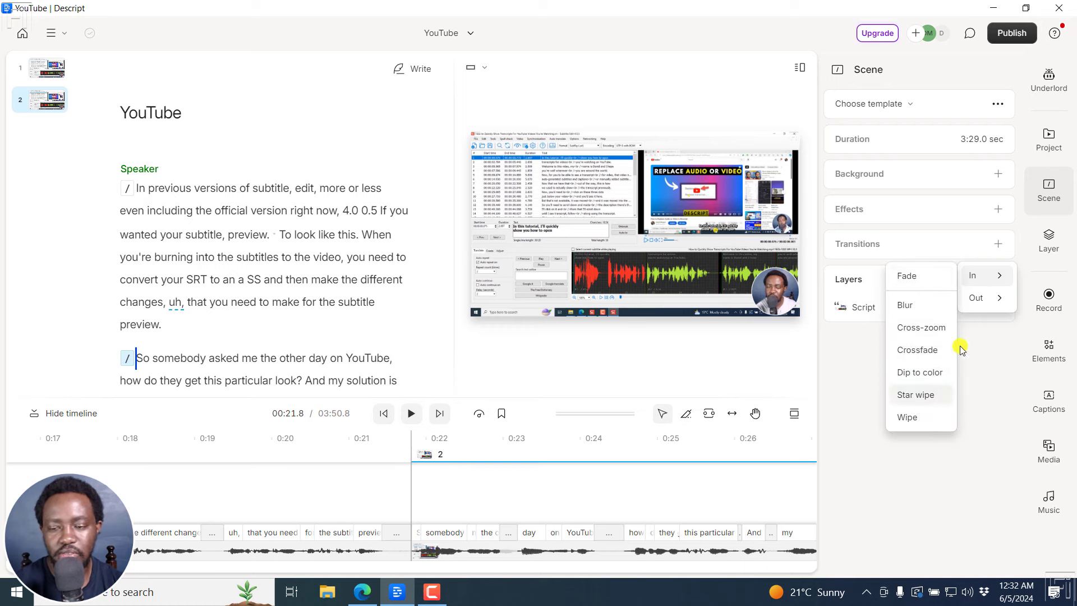
pyautogui.moveTo(979, 298)
pyautogui.click(873, 273)
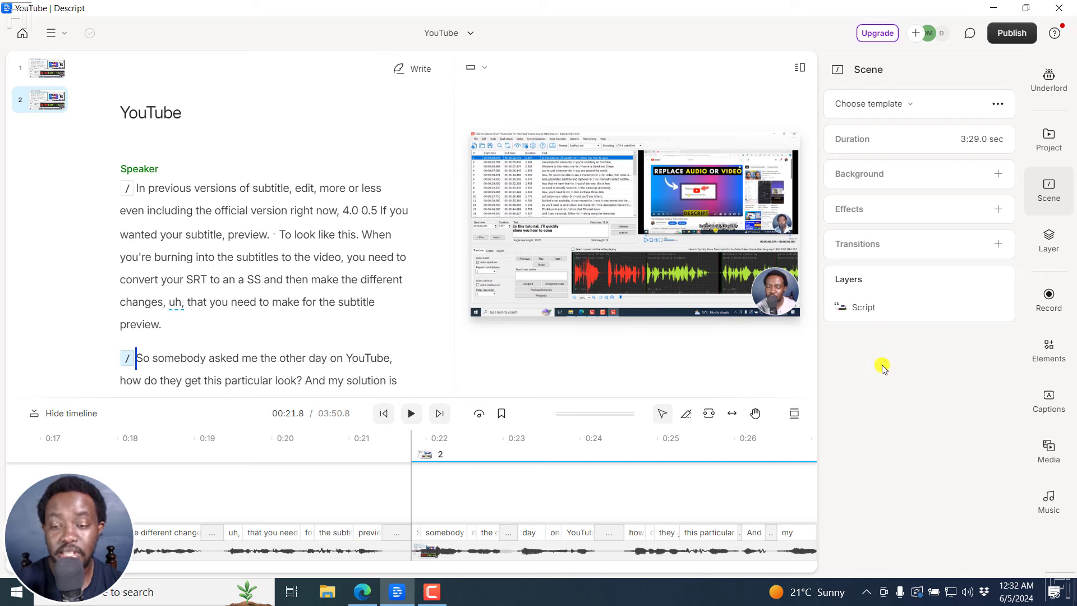
# - Open the Script layer's properties in the current scene and review the audio effects that can be added to it
pyautogui.click(1049, 241)
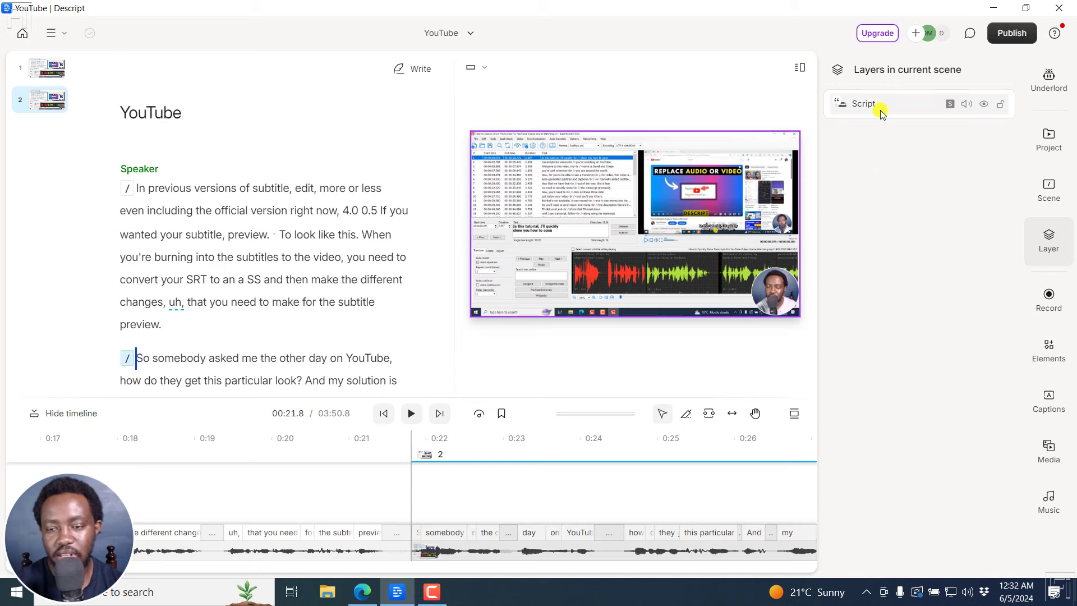
pyautogui.click(864, 104)
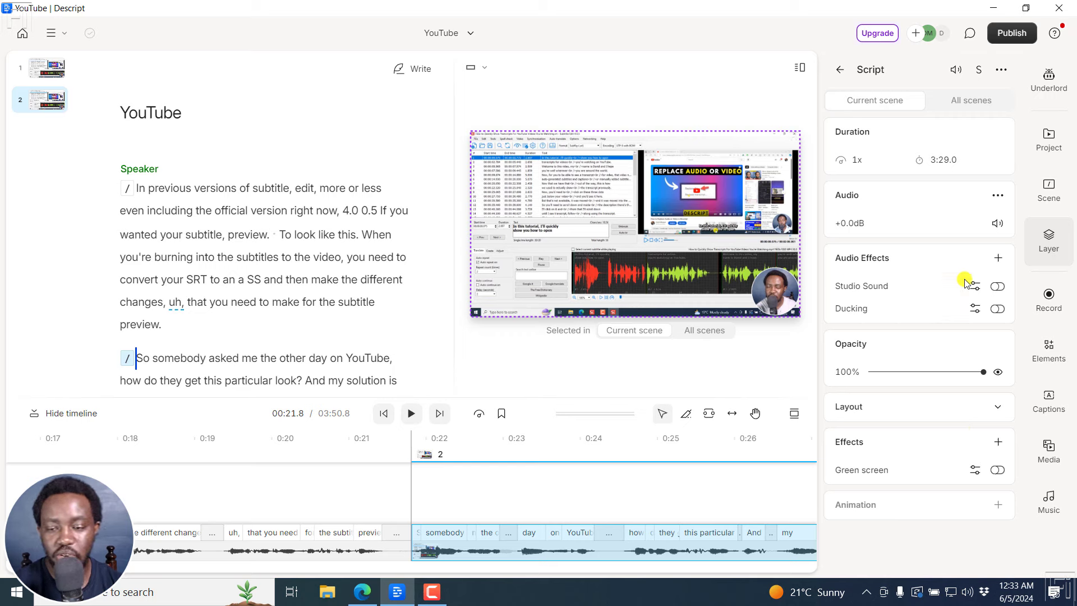
pyautogui.click(998, 258)
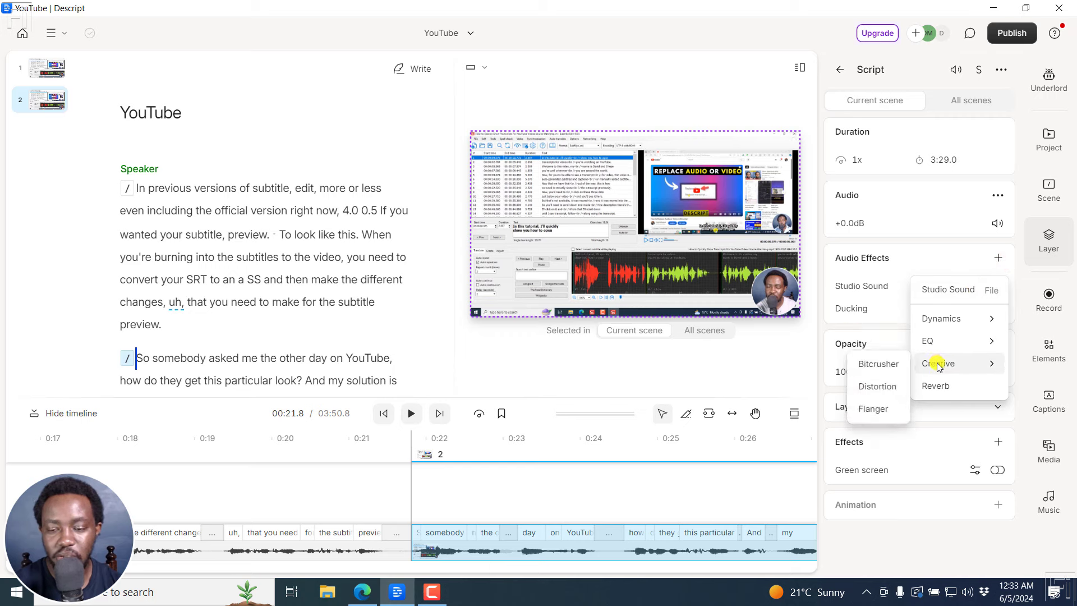
pyautogui.click(914, 254)
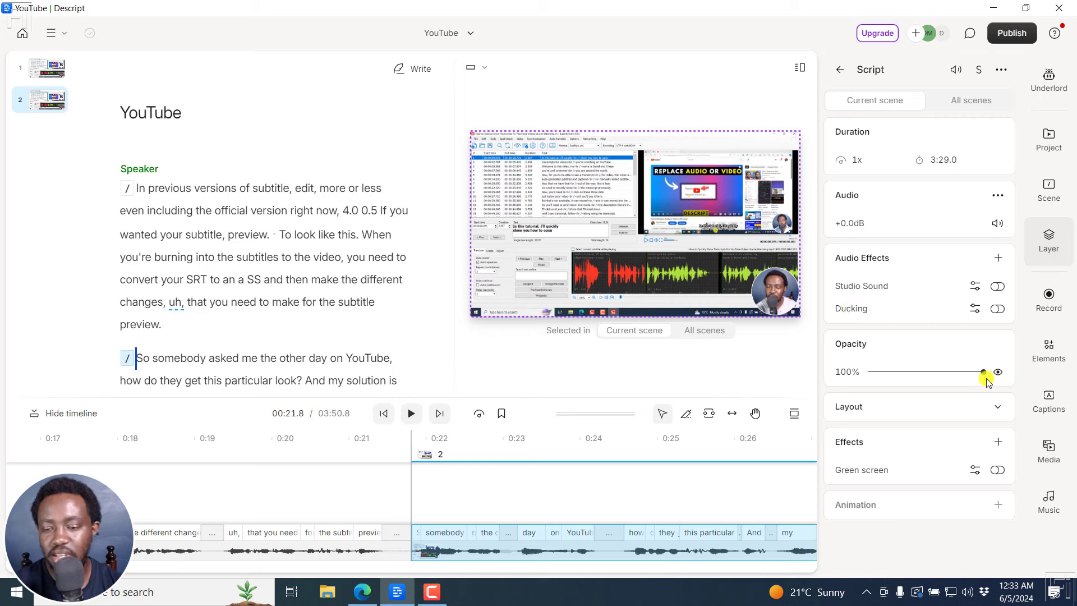
# - Expand the Script layer's layout settings and review its available visual effects and animation options
pyautogui.click(1000, 408)
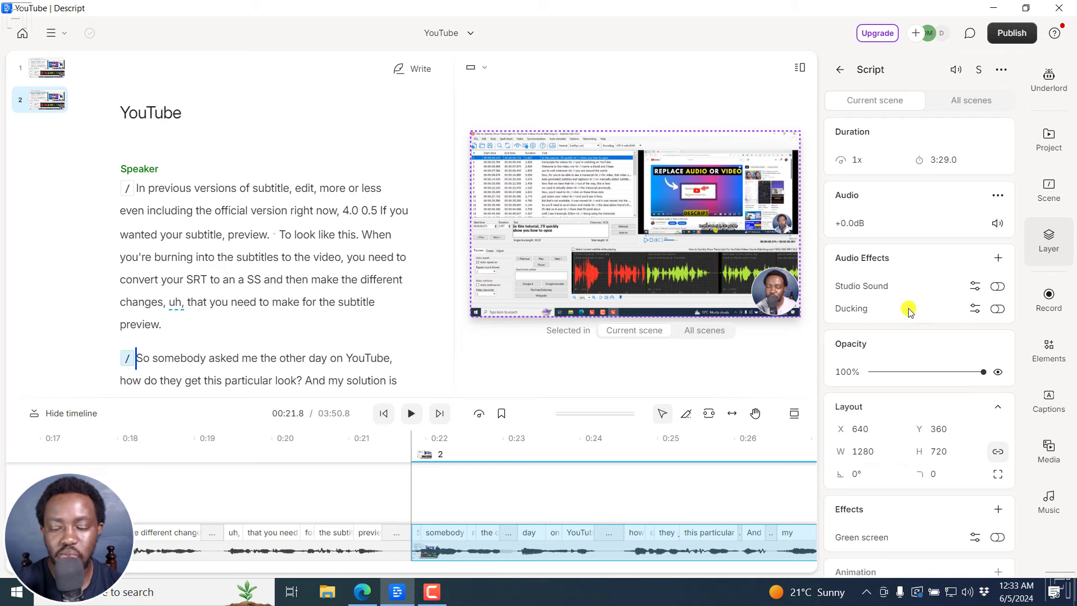
pyautogui.moveTo(1019, 326); pyautogui.dragTo(1019, 330)
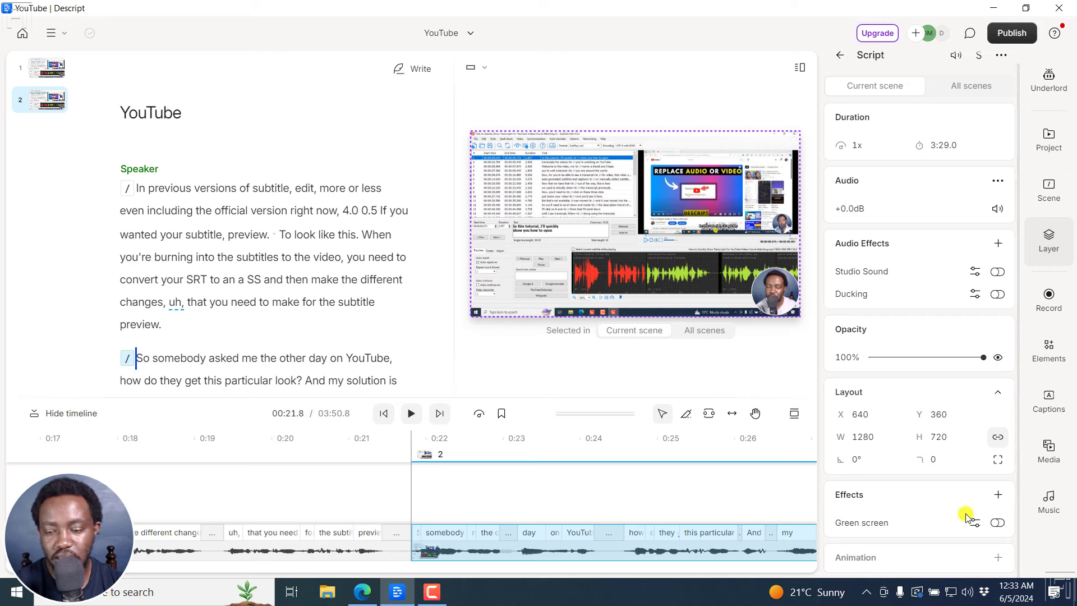
pyautogui.click(998, 497)
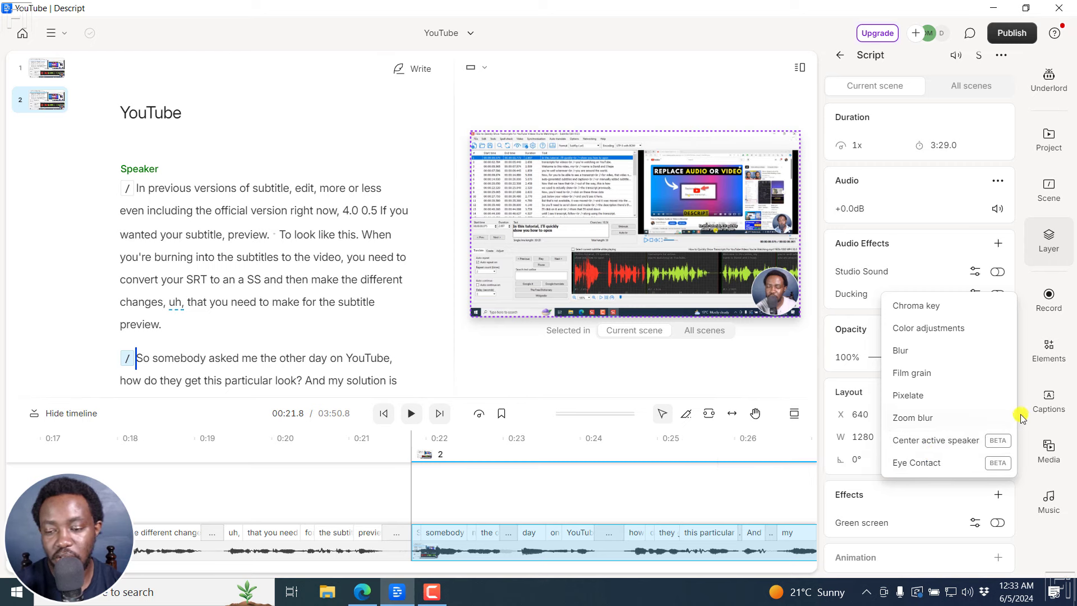
pyautogui.click(1019, 241)
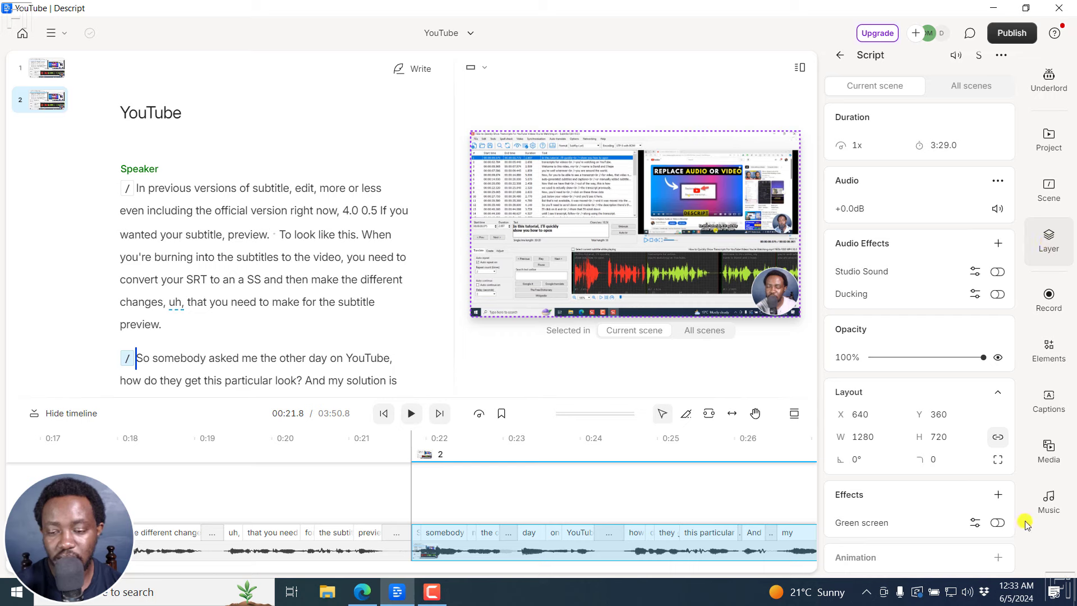
pyautogui.click(1002, 559)
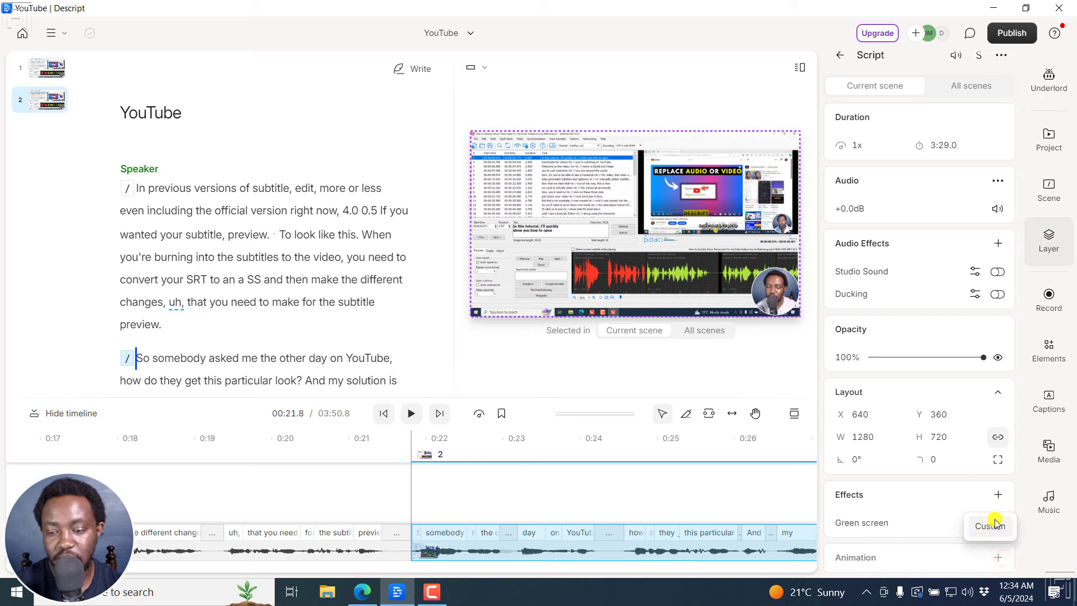
pyautogui.click(1018, 321)
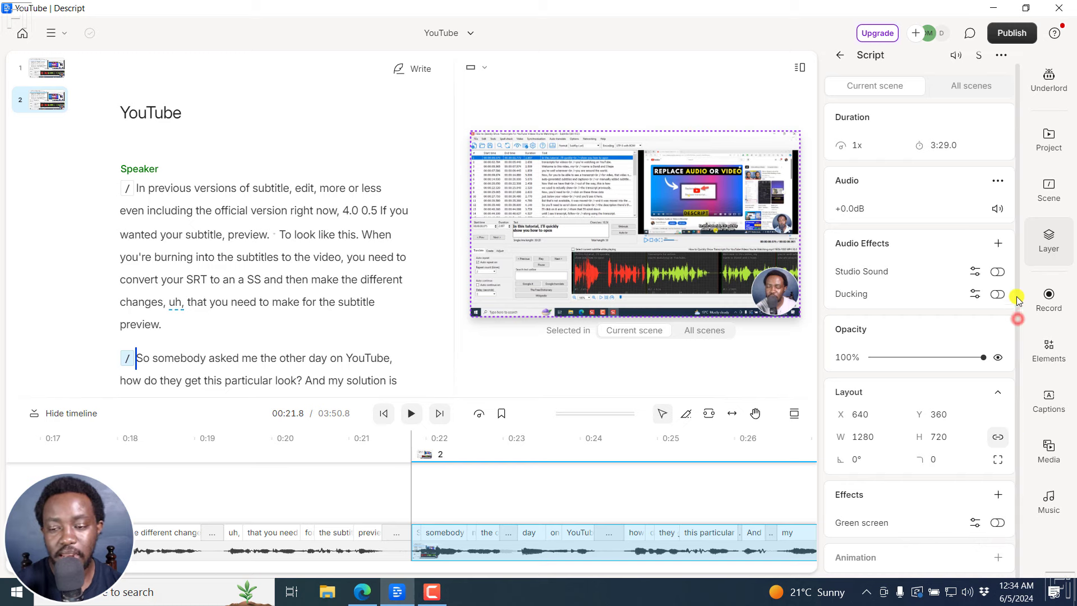
# - Review the recording modes and the recorder settings, including the default recording resolution choices
pyautogui.click(1049, 296)
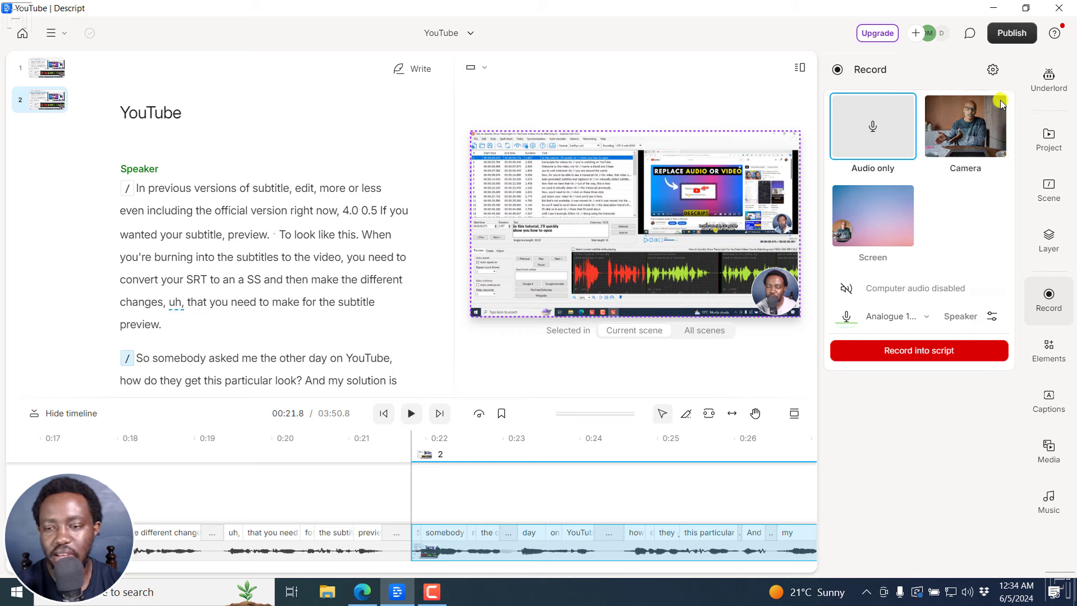
pyautogui.click(993, 69)
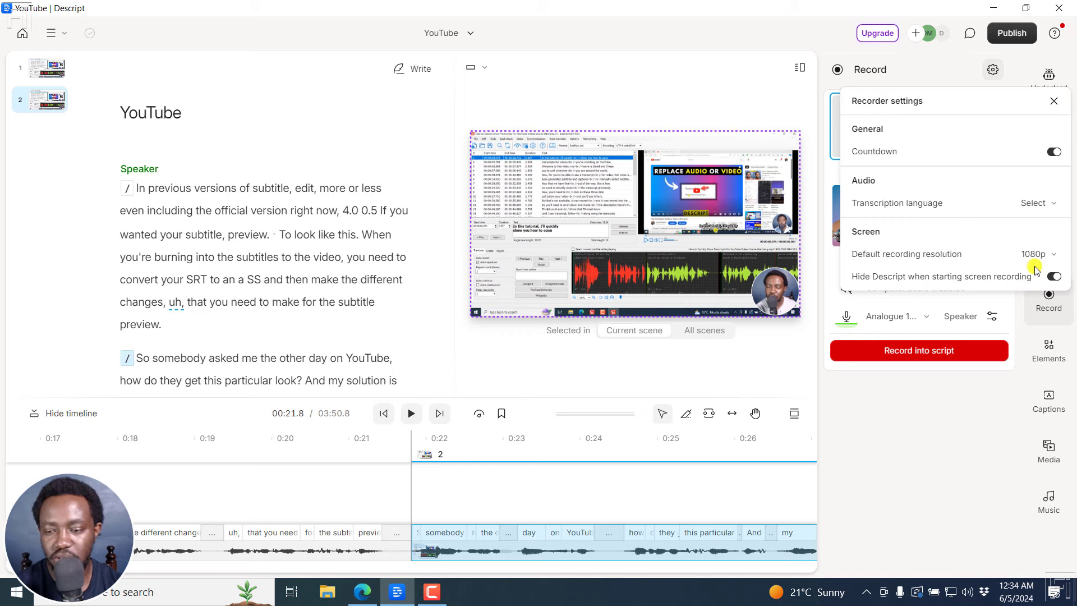
pyautogui.click(1050, 256)
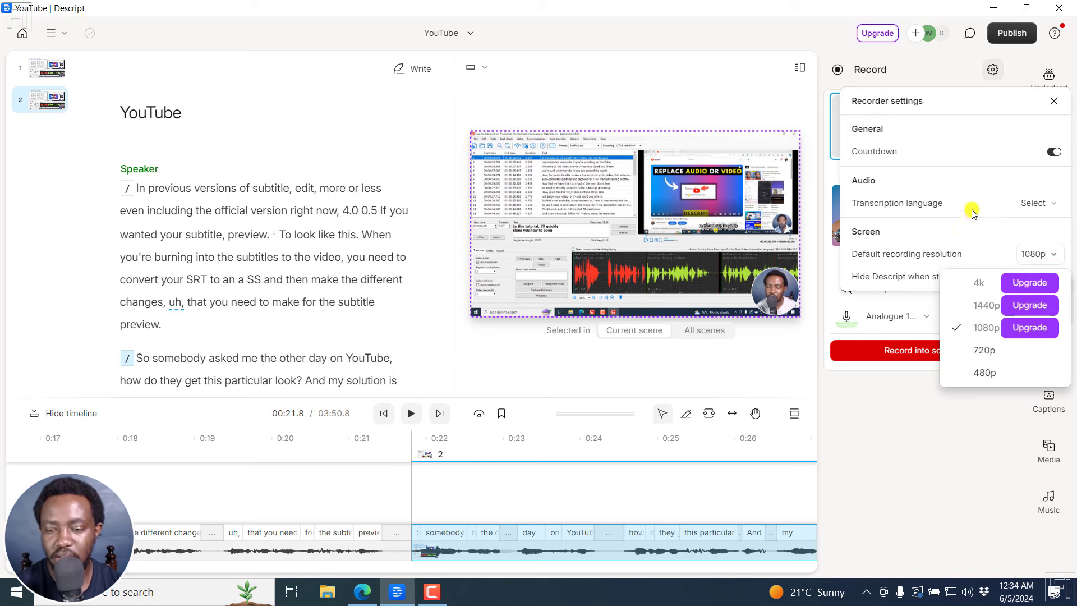
pyautogui.click(962, 247)
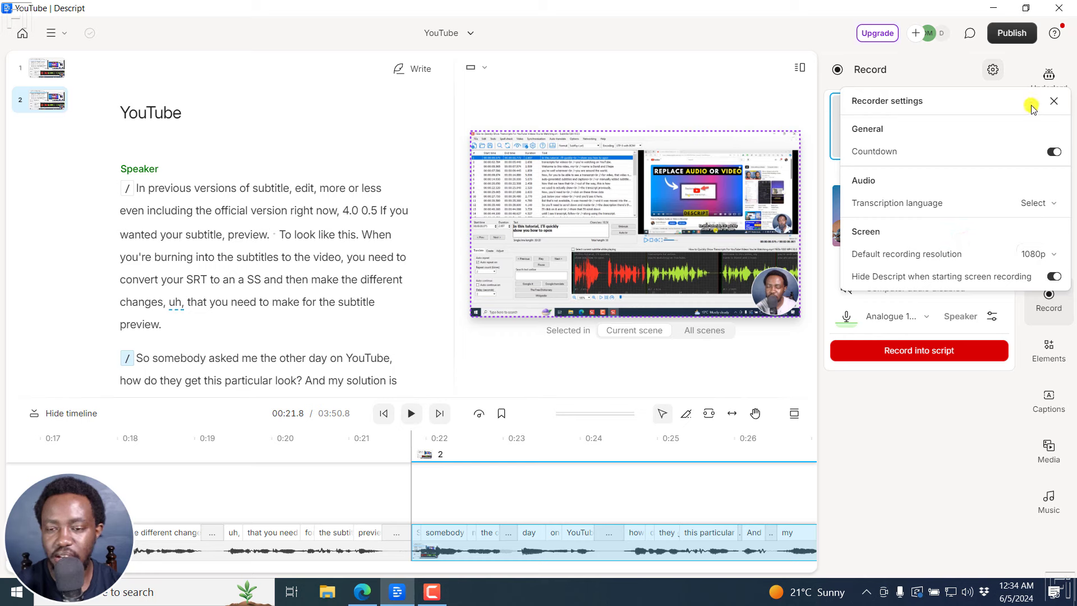
pyautogui.click(1051, 104)
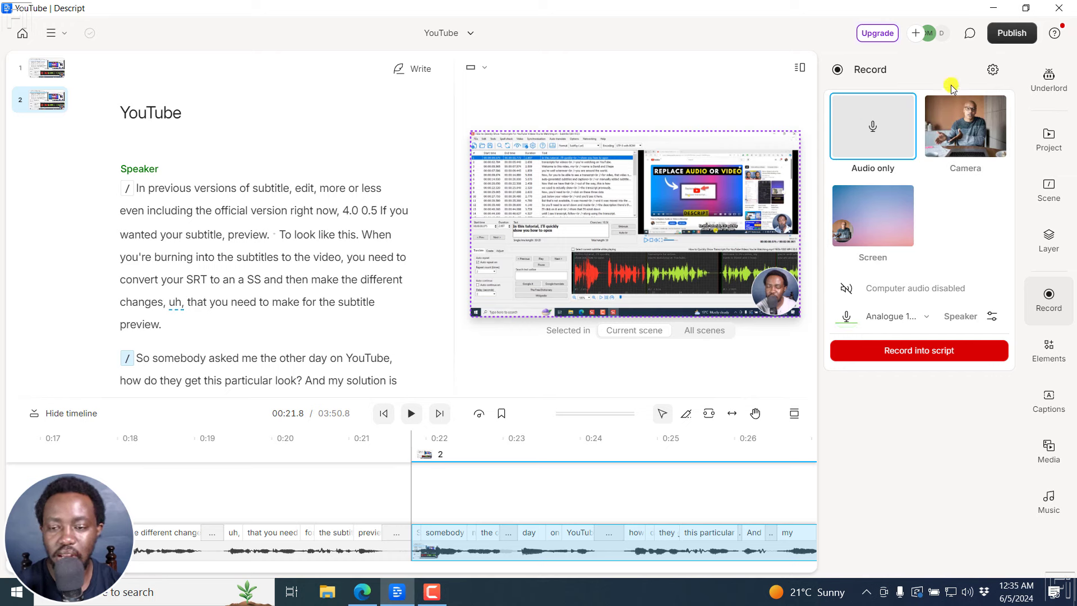
pyautogui.click(993, 70)
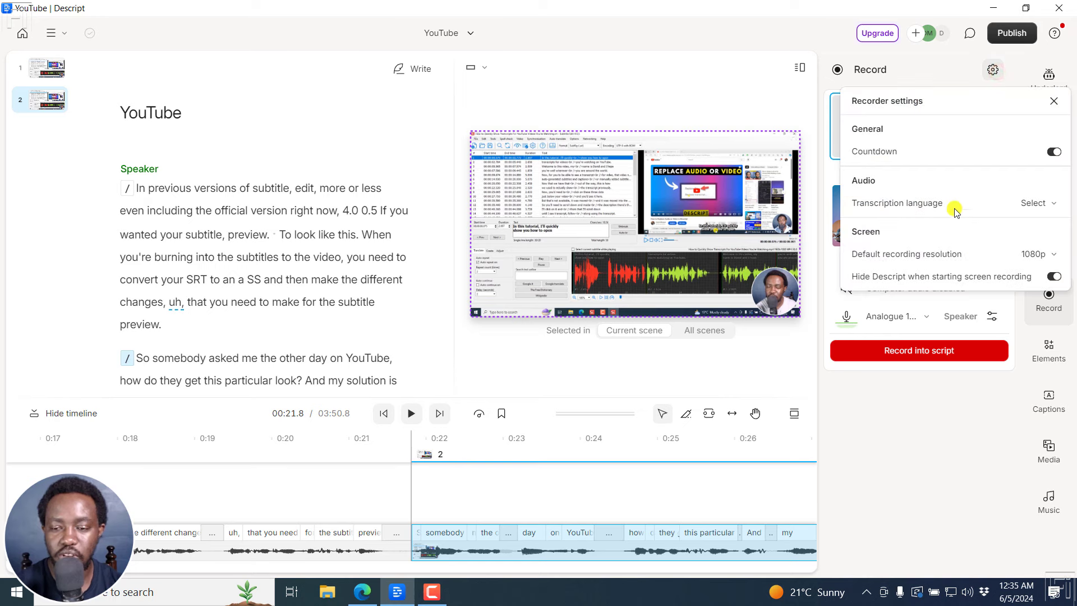
pyautogui.click(1052, 104)
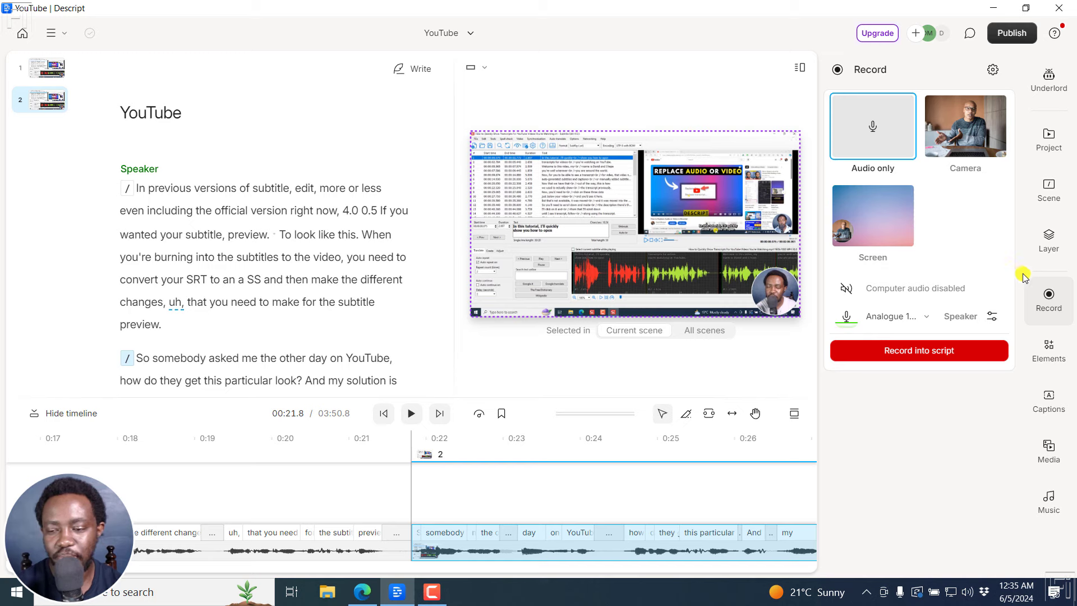
# - Add an outlined triangle and a filled triangle from the basic shapes to the second scene
pyautogui.click(1058, 358)
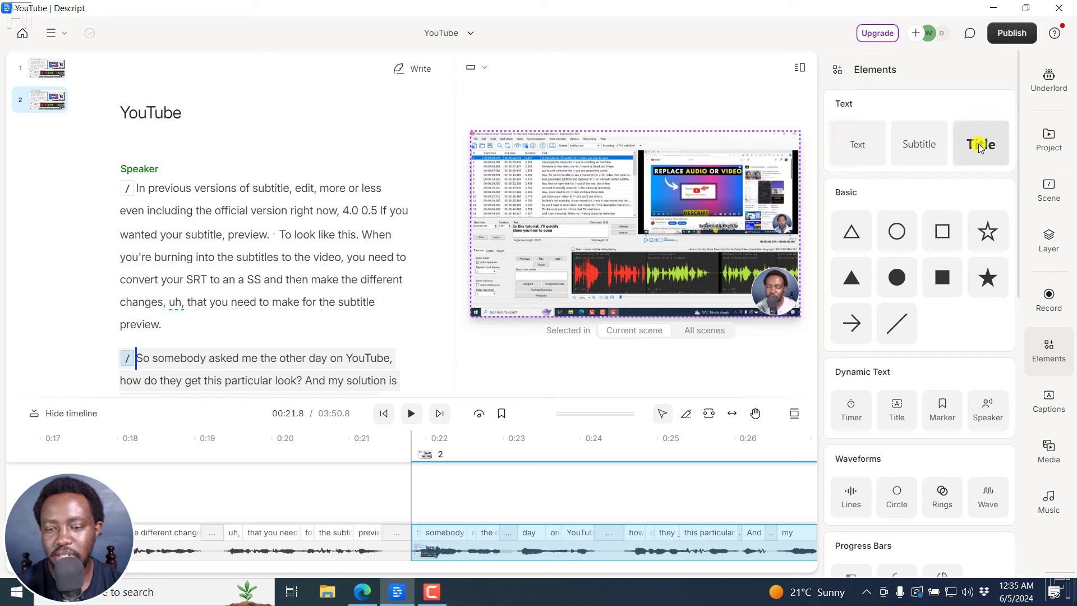
pyautogui.click(851, 232)
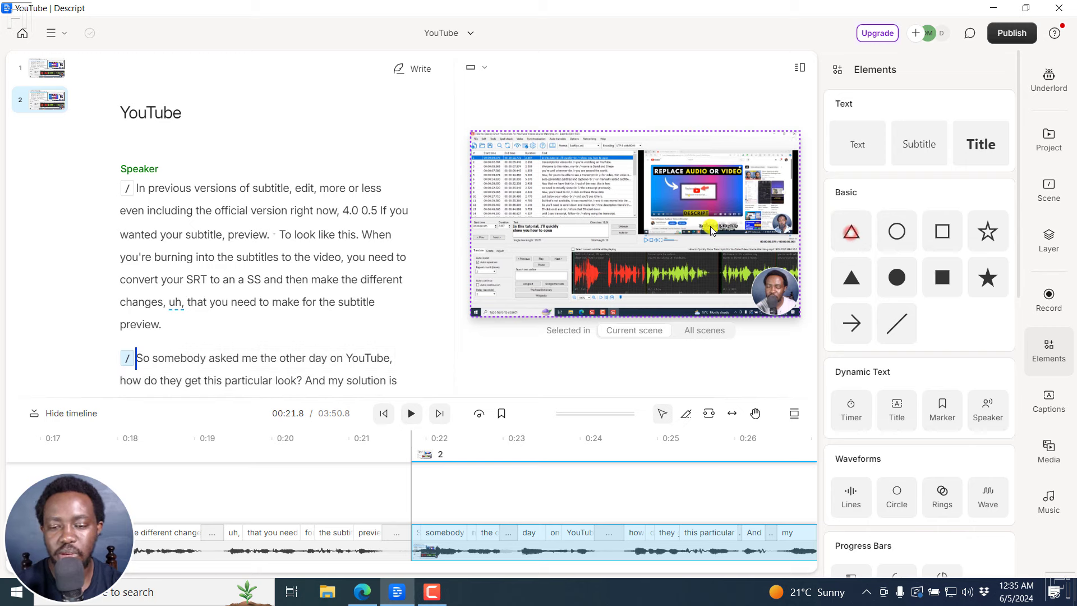
pyautogui.click(856, 221)
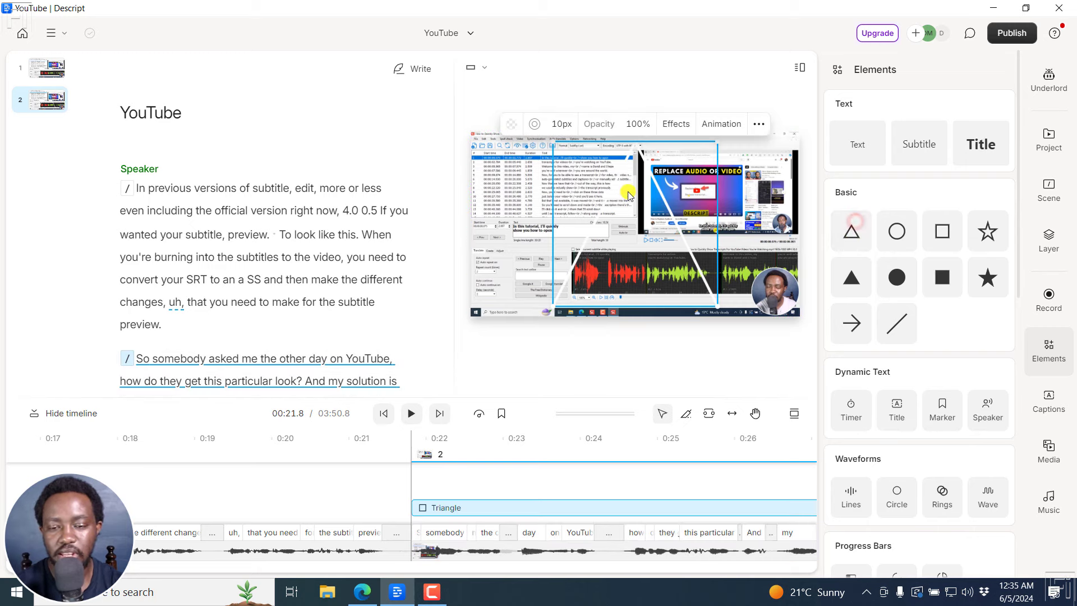
pyautogui.click(853, 281)
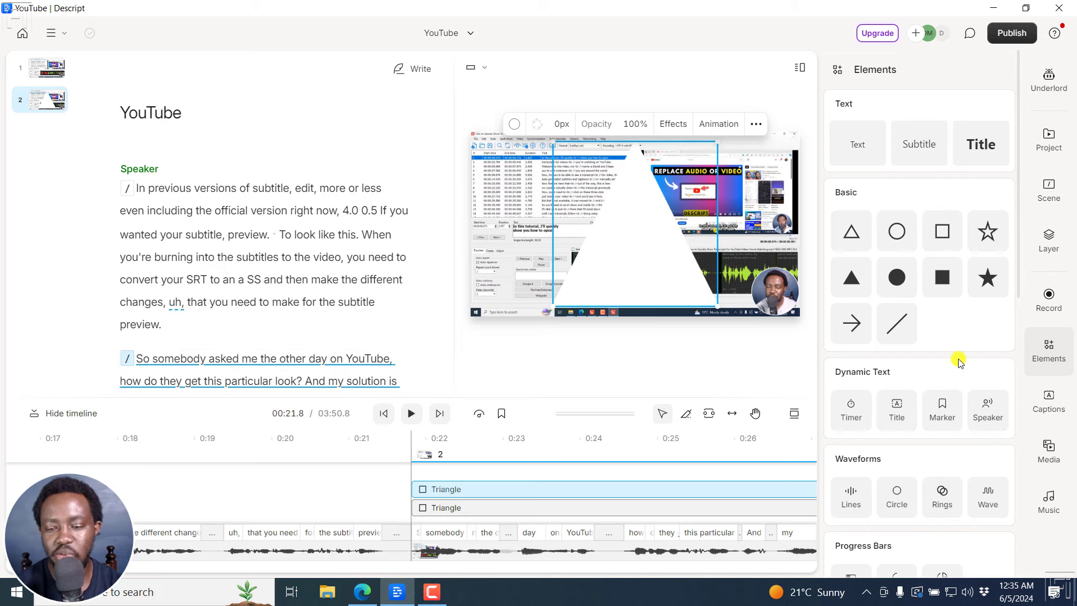
# - Browse the remaining elements, from dynamic text and waveforms to annotations and overlays, and view the full set of frames
pyautogui.scroll(-4, 1018, 239)
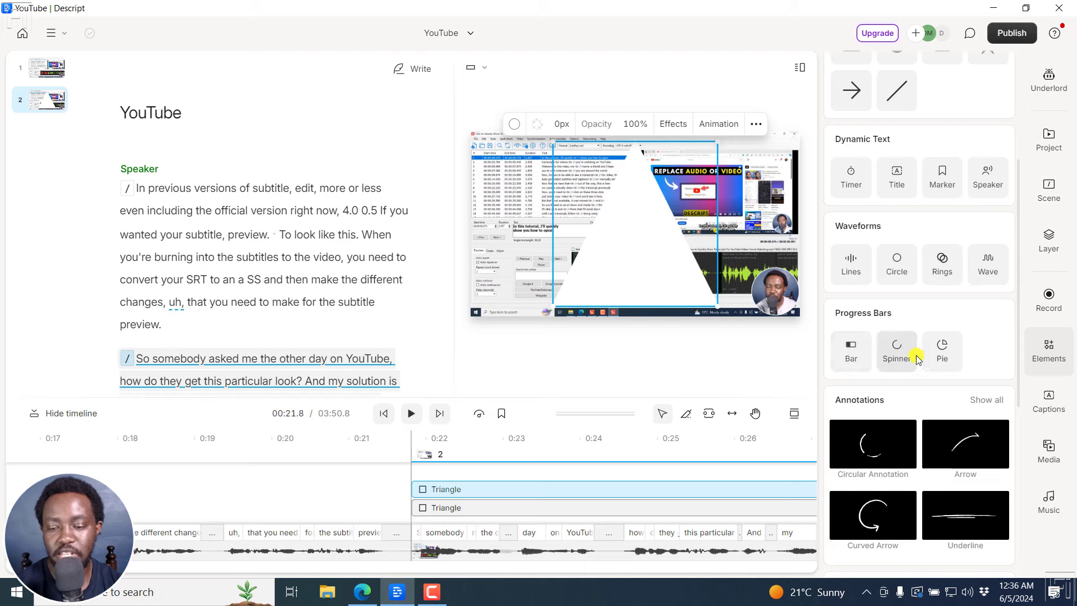
pyautogui.moveTo(1015, 317); pyautogui.dragTo(1022, 458)
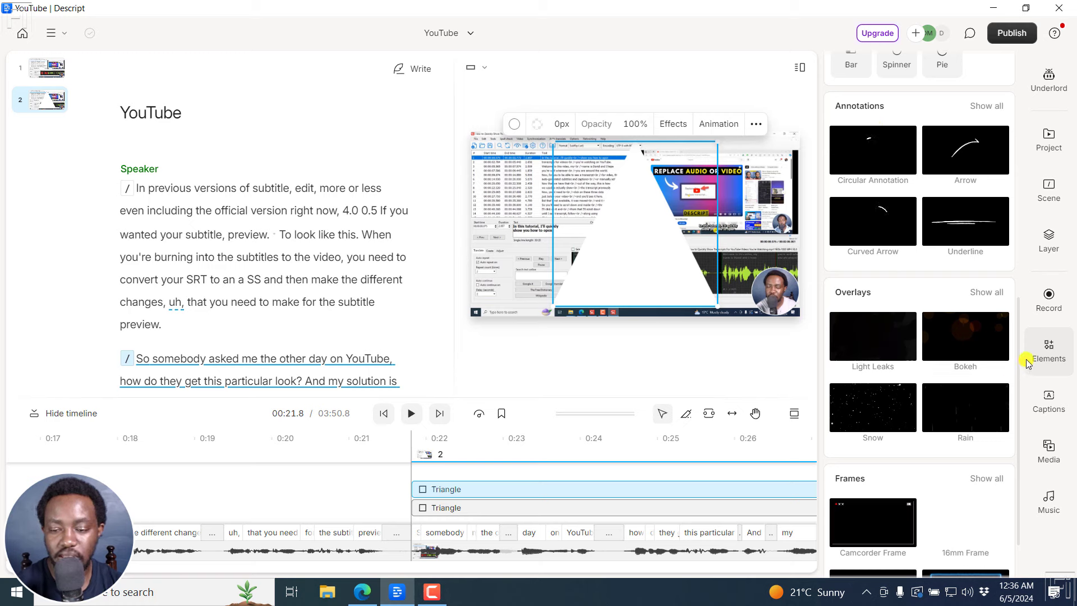
pyautogui.moveTo(1016, 349); pyautogui.dragTo(1015, 377)
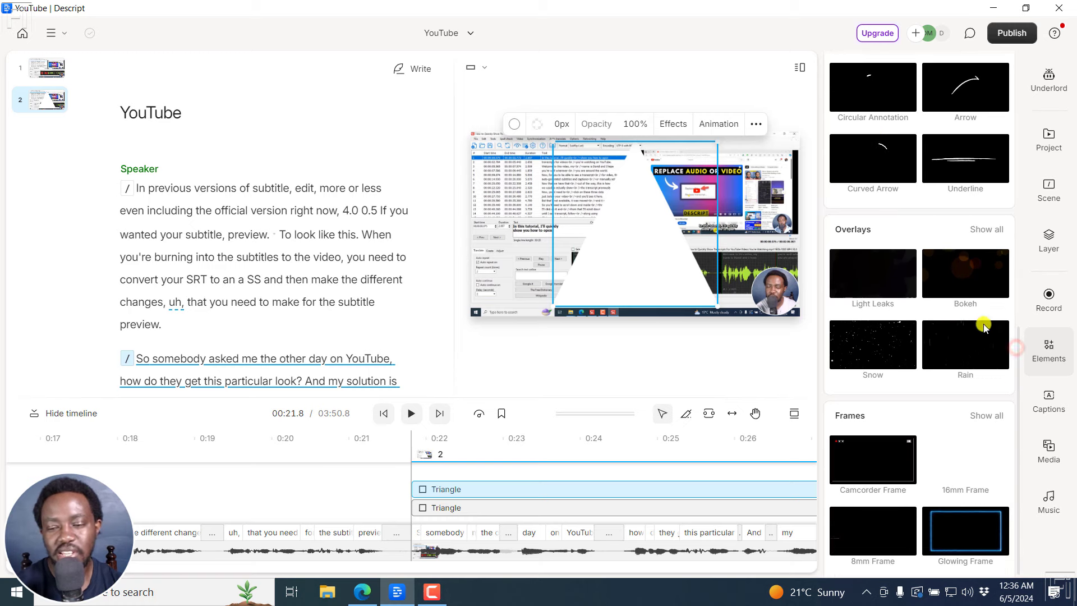
pyautogui.moveTo(955, 271)
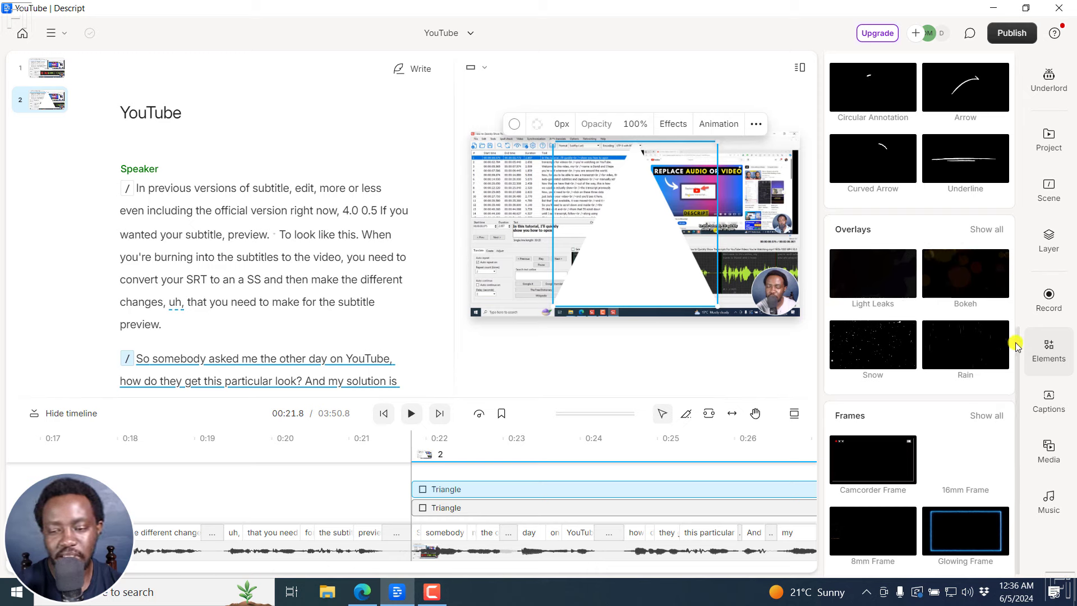
pyautogui.moveTo(1017, 339); pyautogui.dragTo(1017, 343)
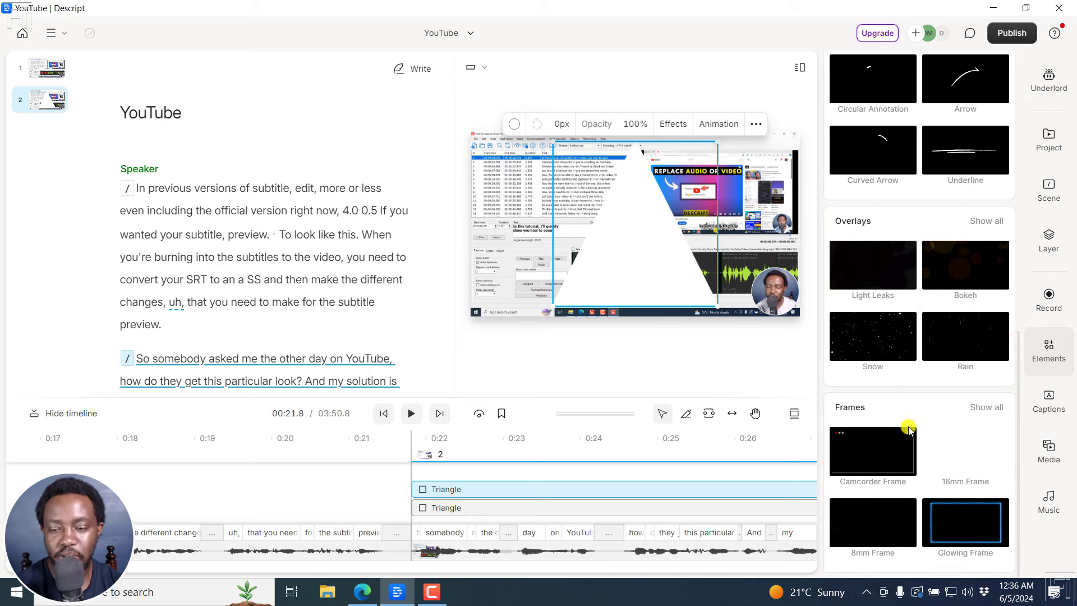
pyautogui.click(979, 408)
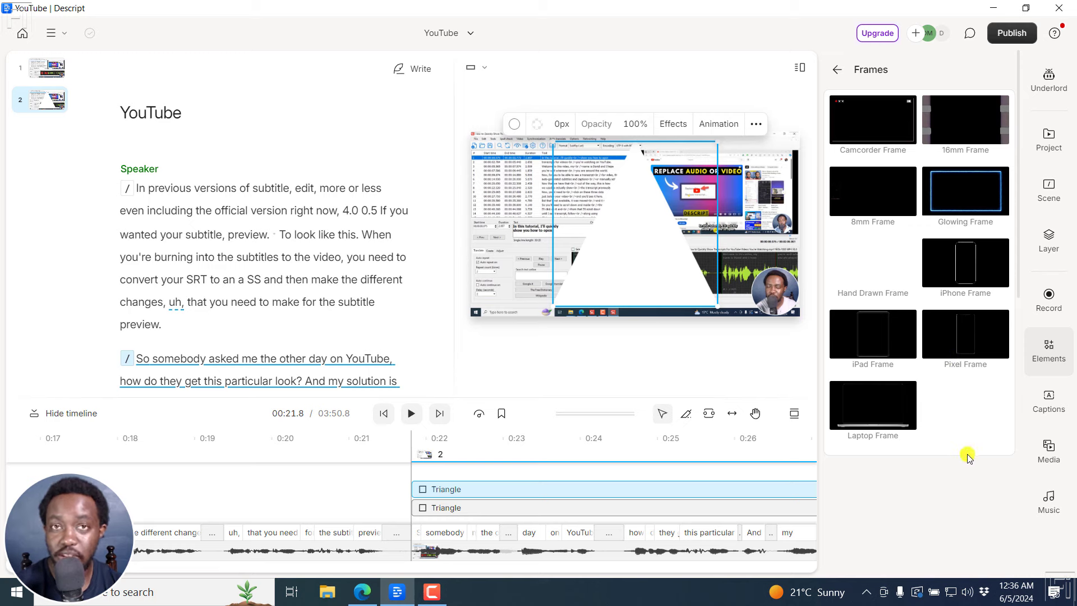
pyautogui.click(842, 71)
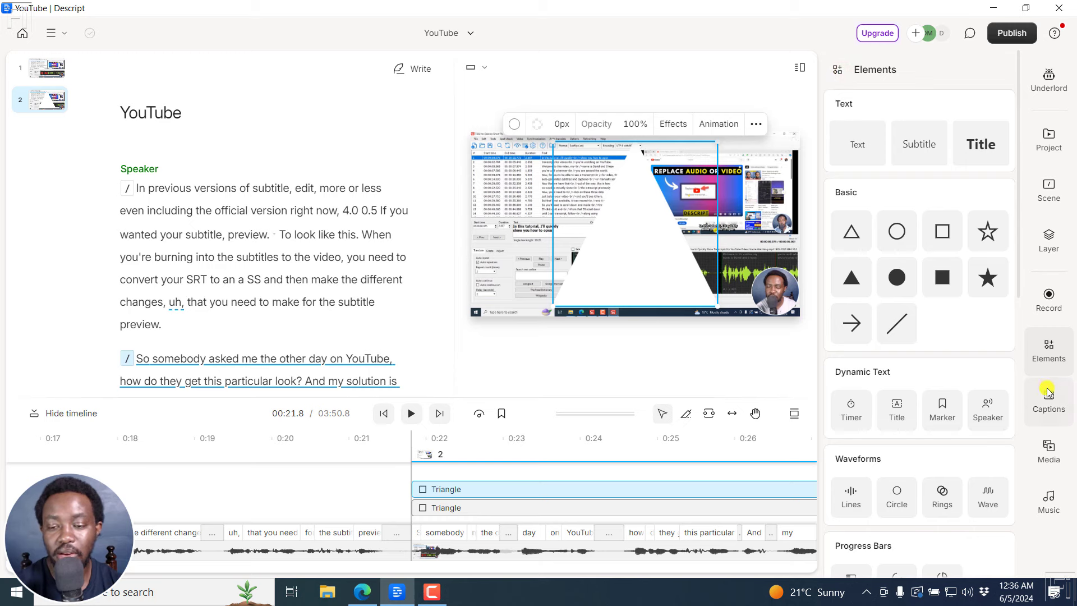
# - Browse the list of caption styles available for the project's scenes
pyautogui.click(1054, 404)
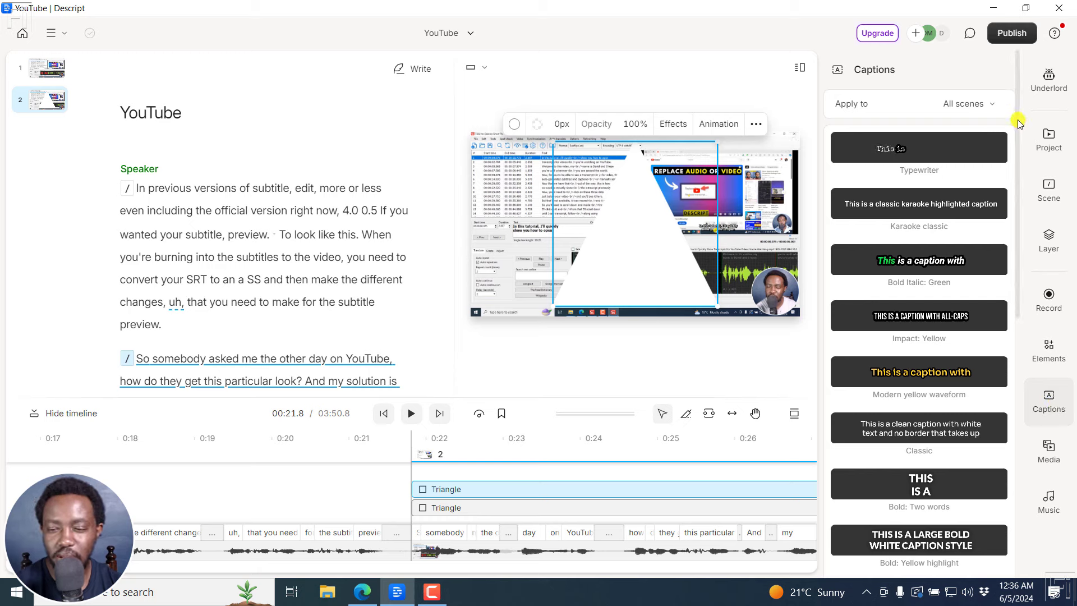
pyautogui.moveTo(1018, 120); pyautogui.dragTo(1020, 426)
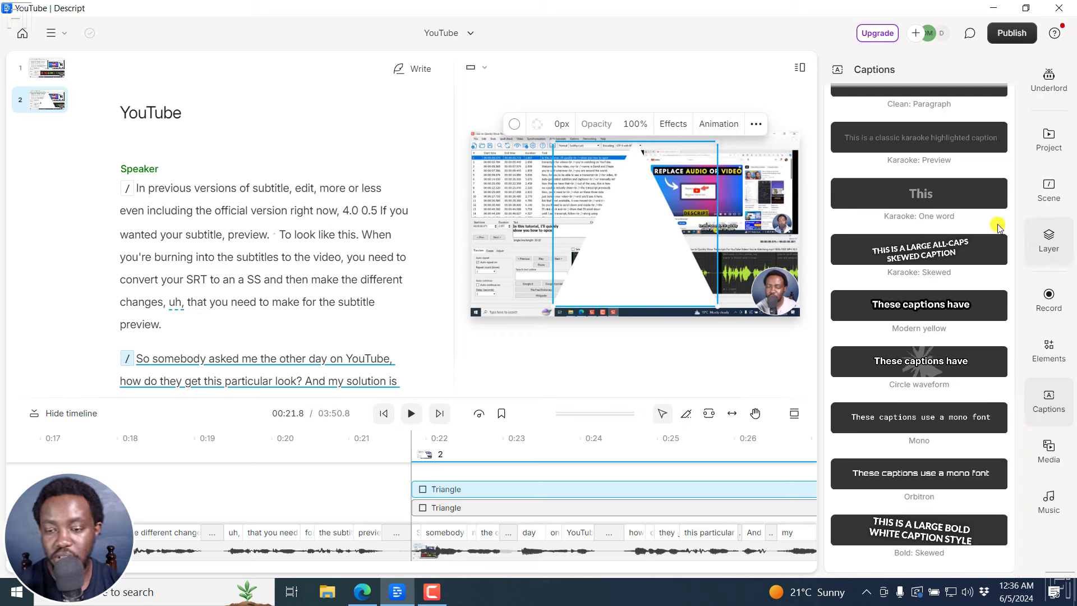
# - Apply the Karaoke: One word caption style and delete both triangles from the second scene
pyautogui.click(927, 196)
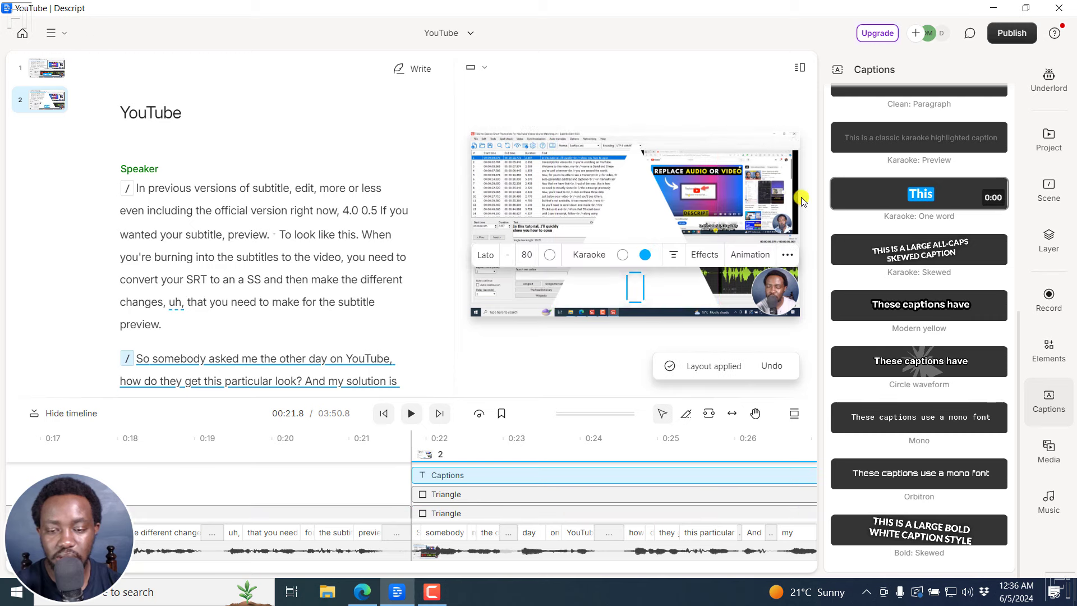
pyautogui.click(640, 185)
pyautogui.press('Delete')
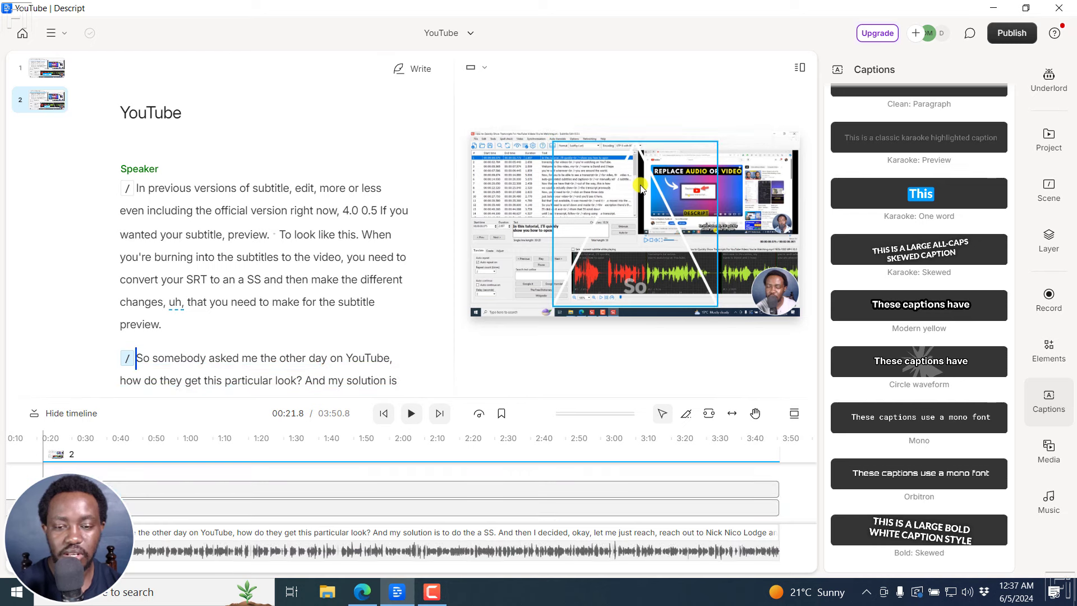
pyautogui.click(621, 169)
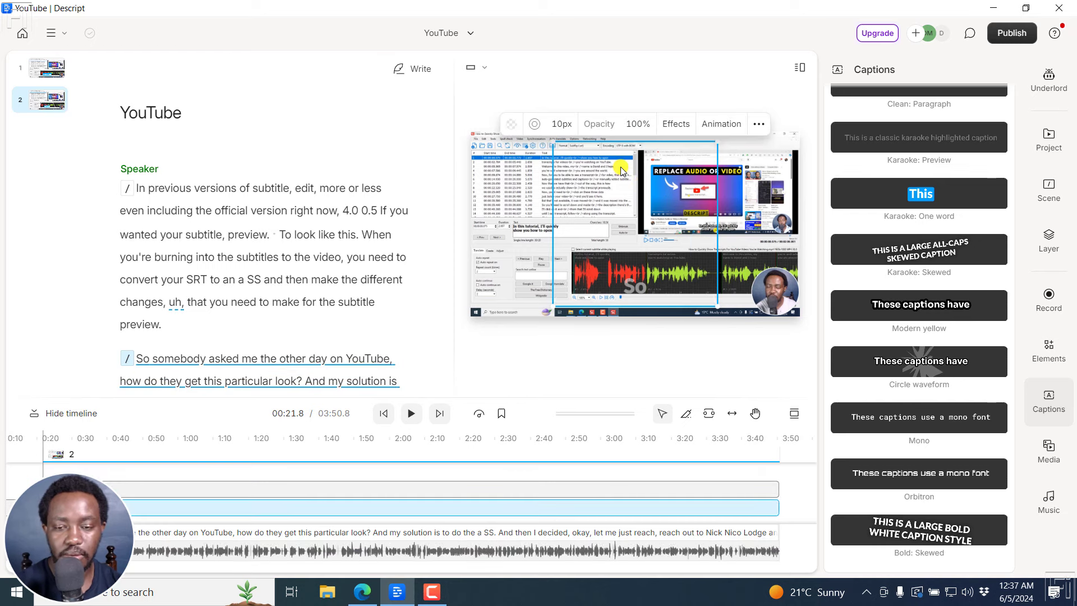
pyautogui.press('Delete')
# - Set the caption text font to Roboto and check the available font weights
pyautogui.click(636, 288)
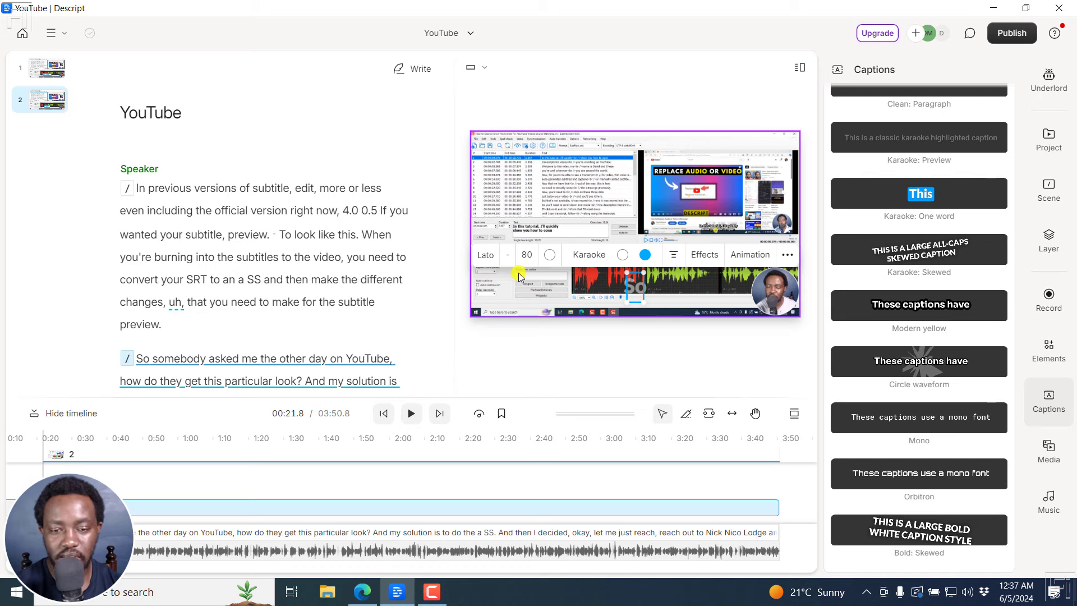
pyautogui.click(485, 255)
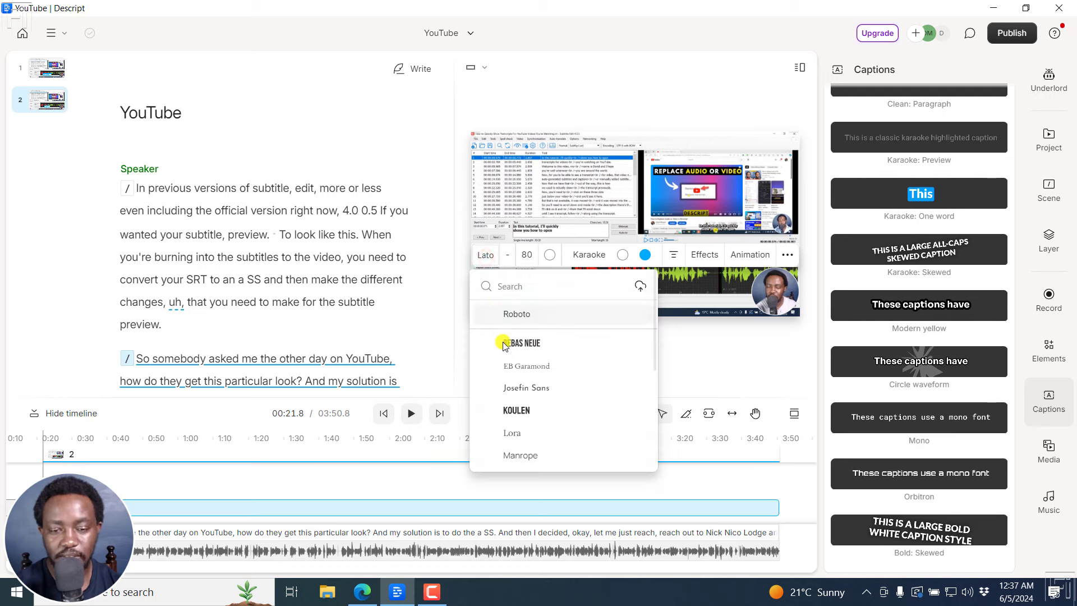
pyautogui.click(518, 314)
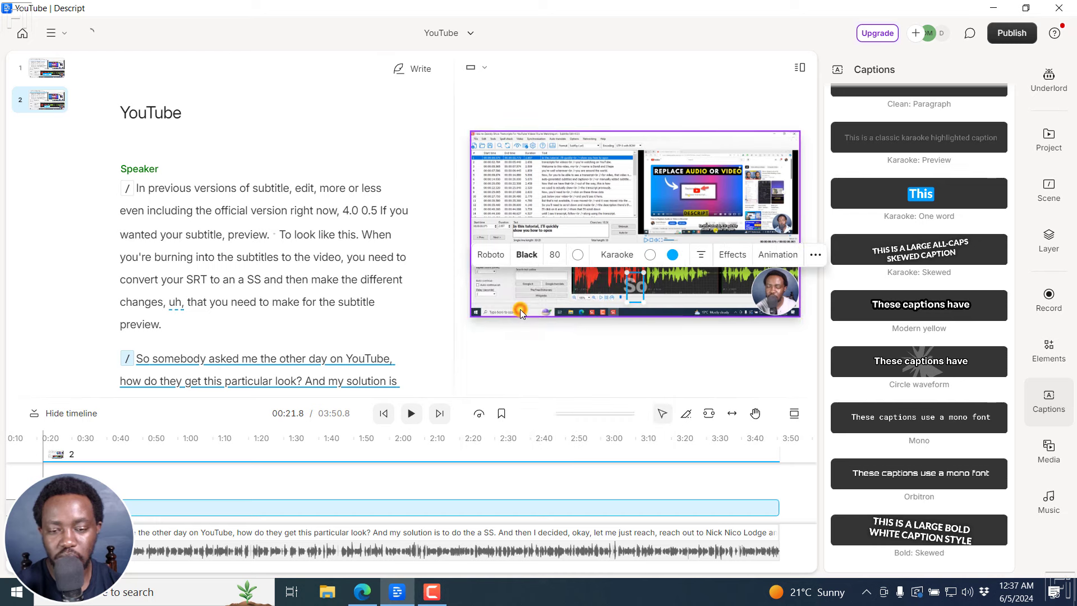
pyautogui.click(529, 258)
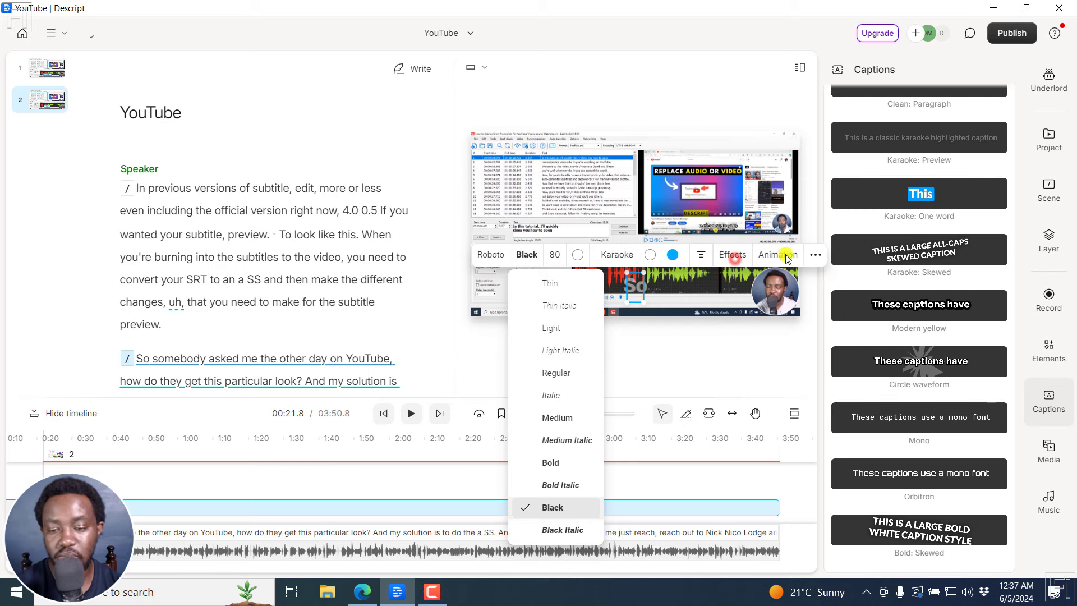
pyautogui.click(668, 390)
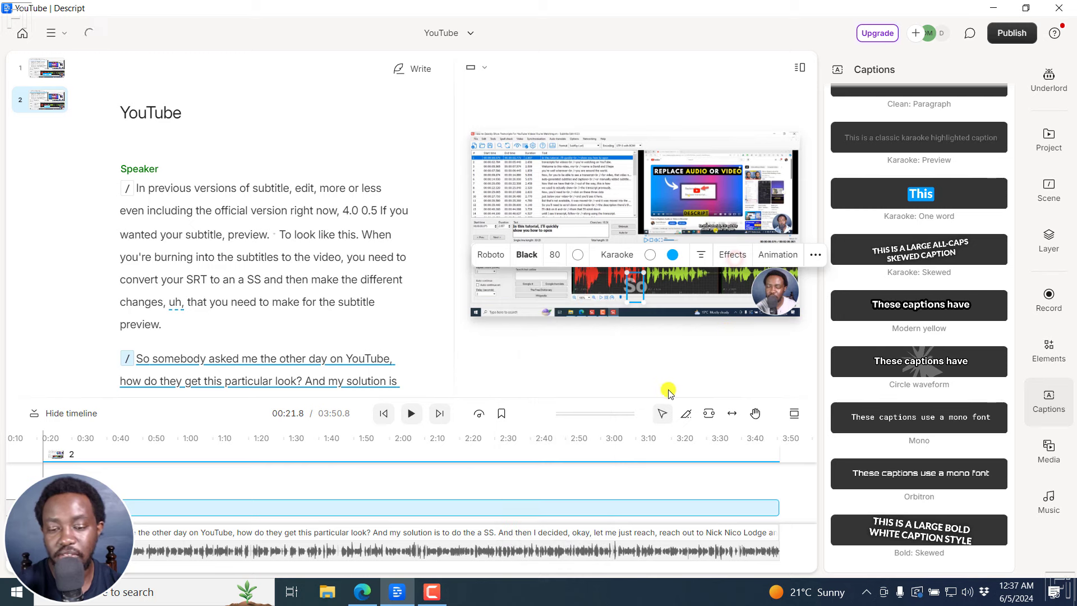
# - Review the effects that can be added to the caption layer
pyautogui.click(730, 256)
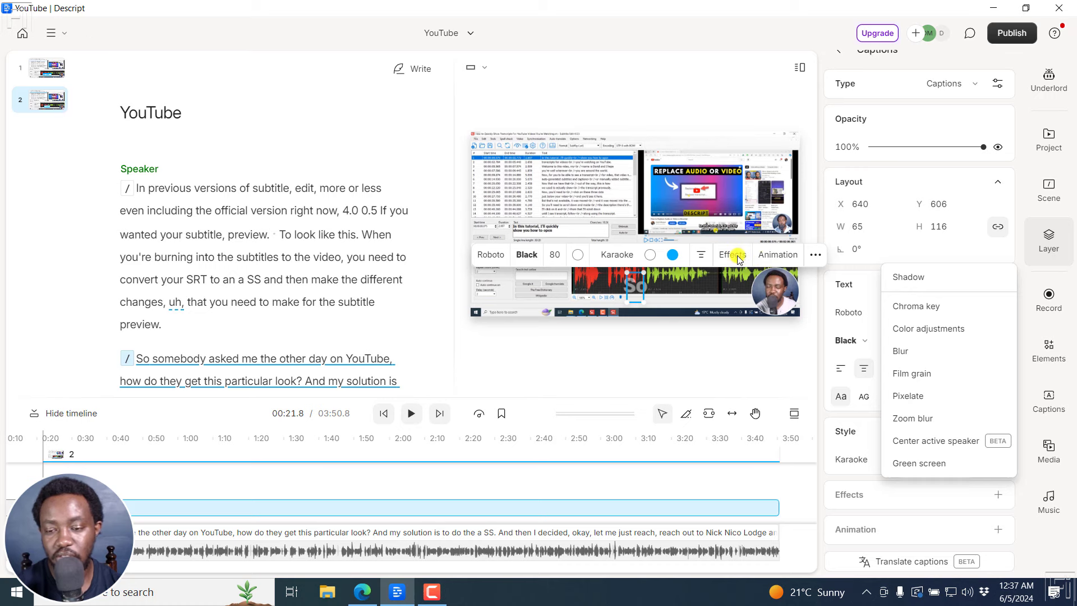
pyautogui.click(738, 257)
pyautogui.click(738, 257)
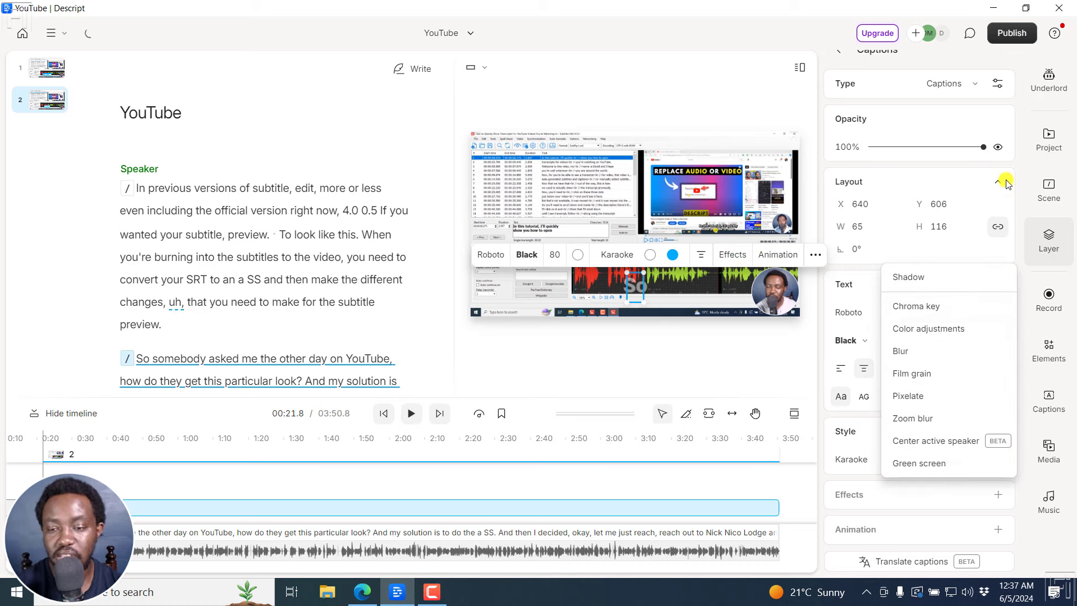
pyautogui.click(923, 131)
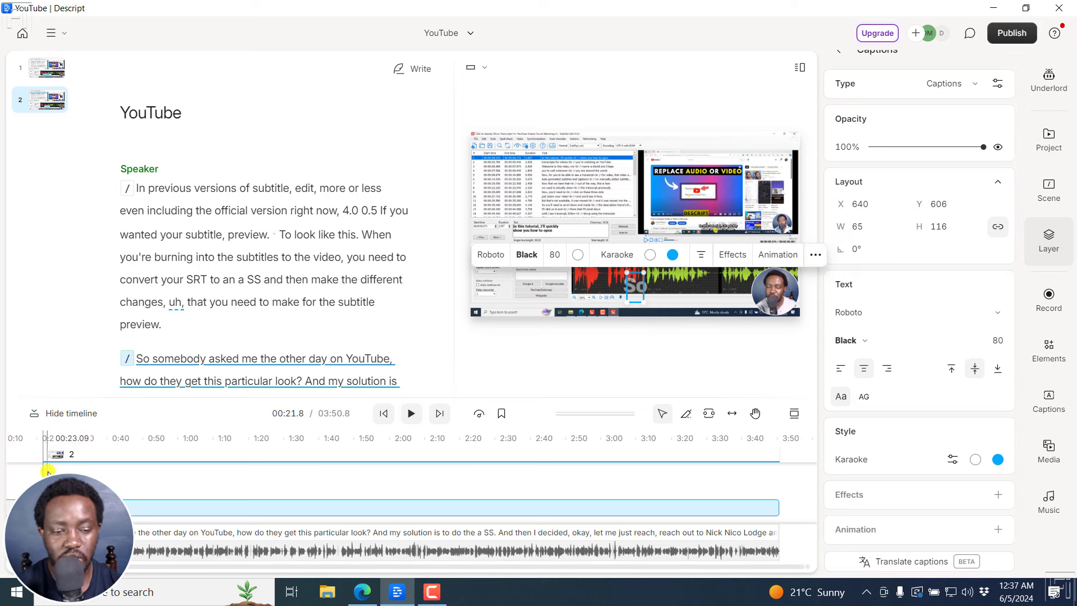
# - Play the captions briefly from the start of the second scene
pyautogui.click(43, 433)
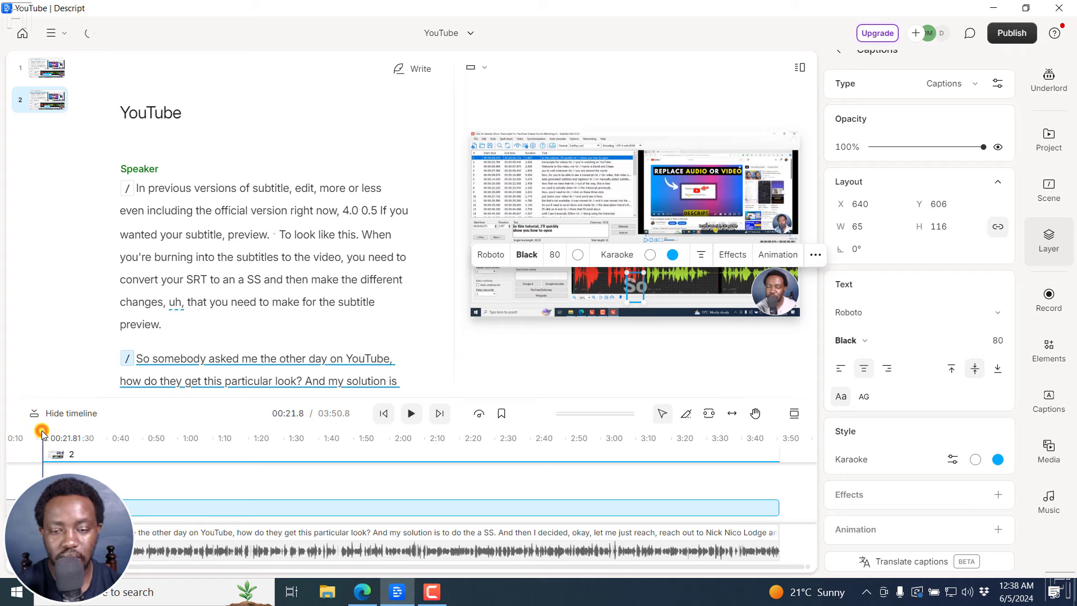
pyautogui.press('space')
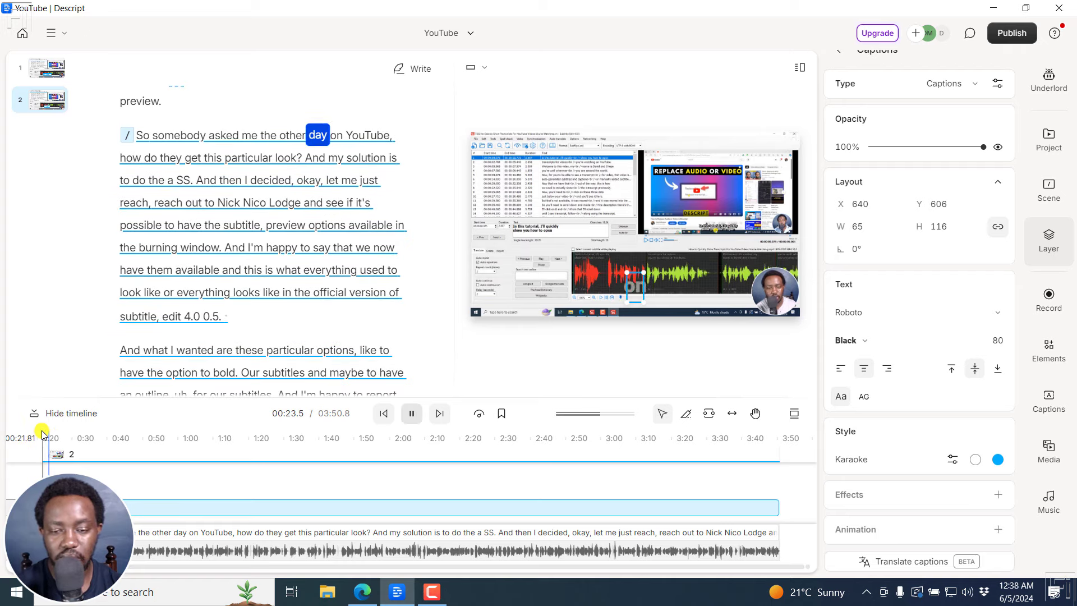
pyautogui.press('space')
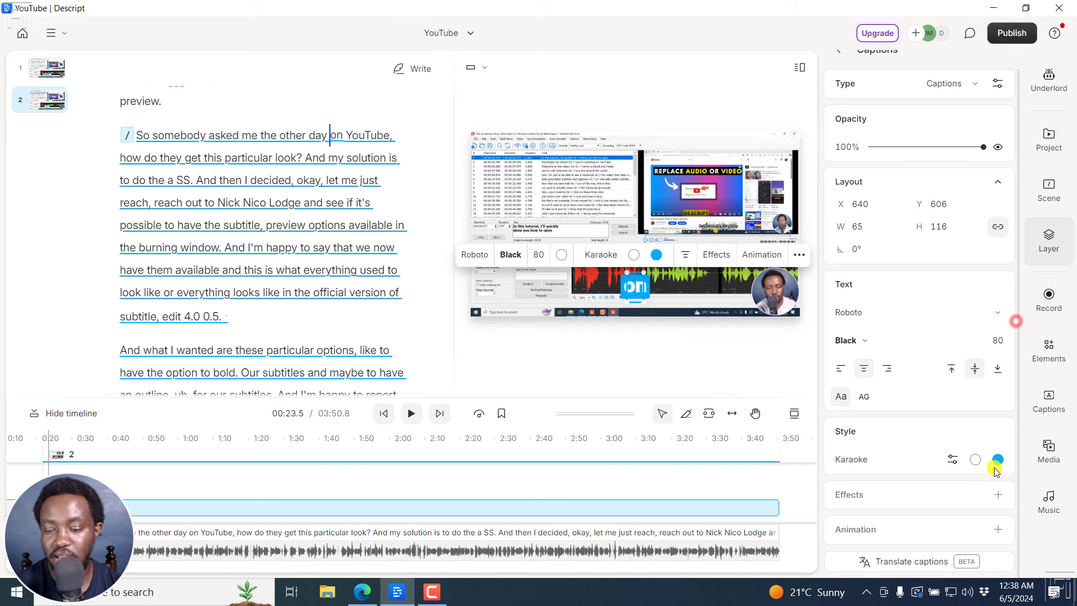
# - Add a Chroma key effect to the captions and sample the blue word highlight (00a7fb) as its key color
pyautogui.click(998, 494)
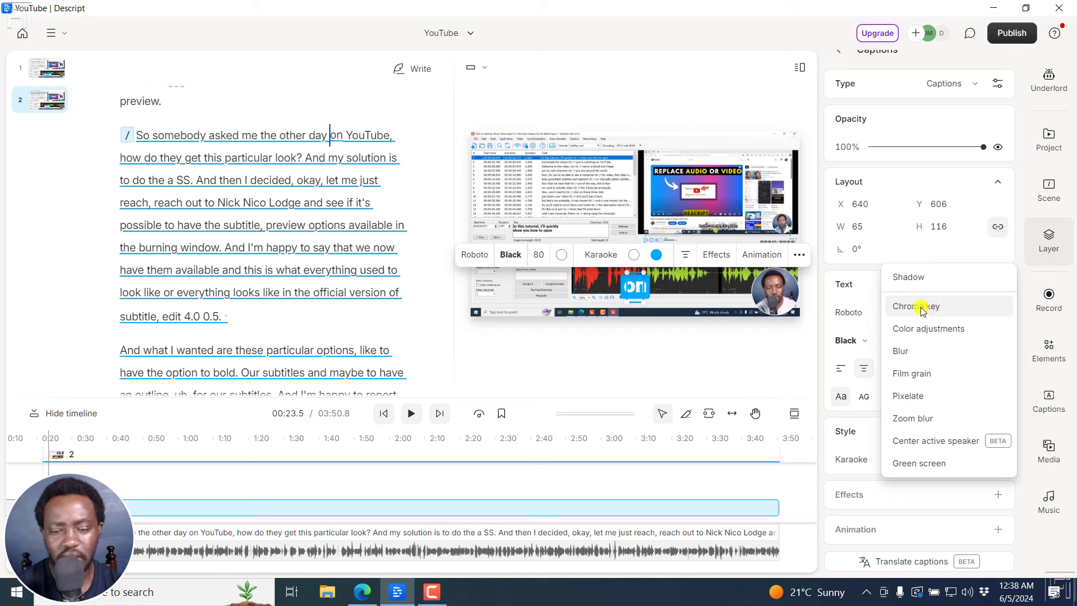
pyautogui.click(923, 307)
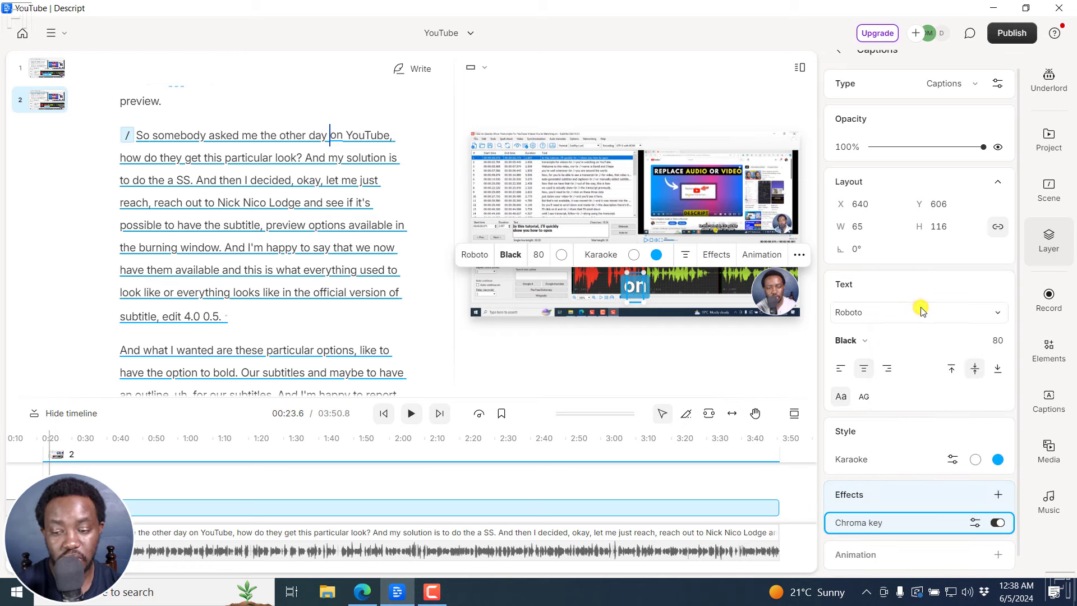
pyautogui.click(976, 522)
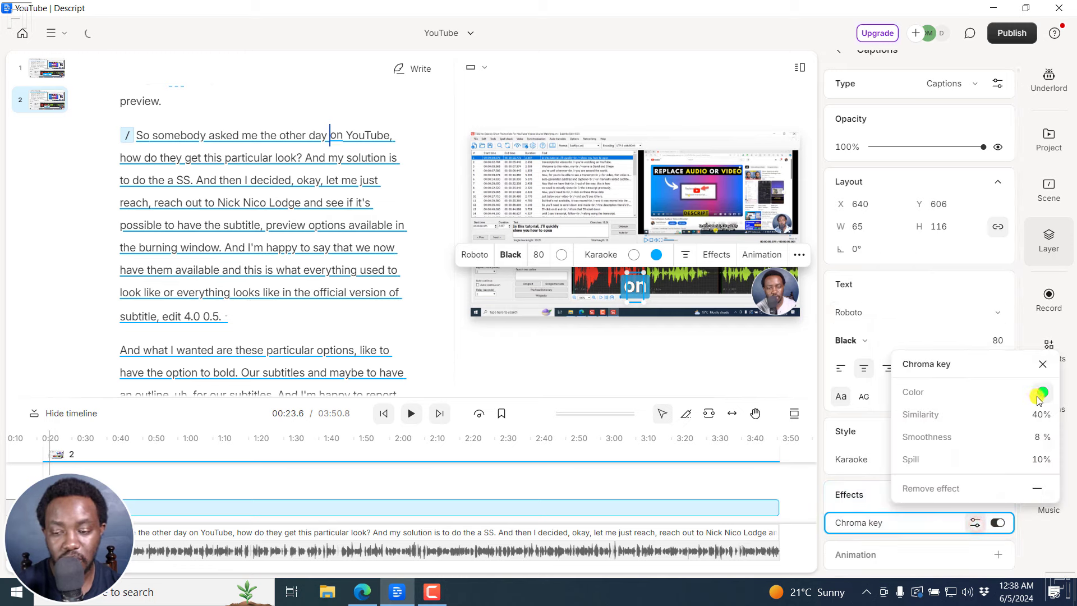
pyautogui.click(1039, 396)
pyautogui.click(876, 419)
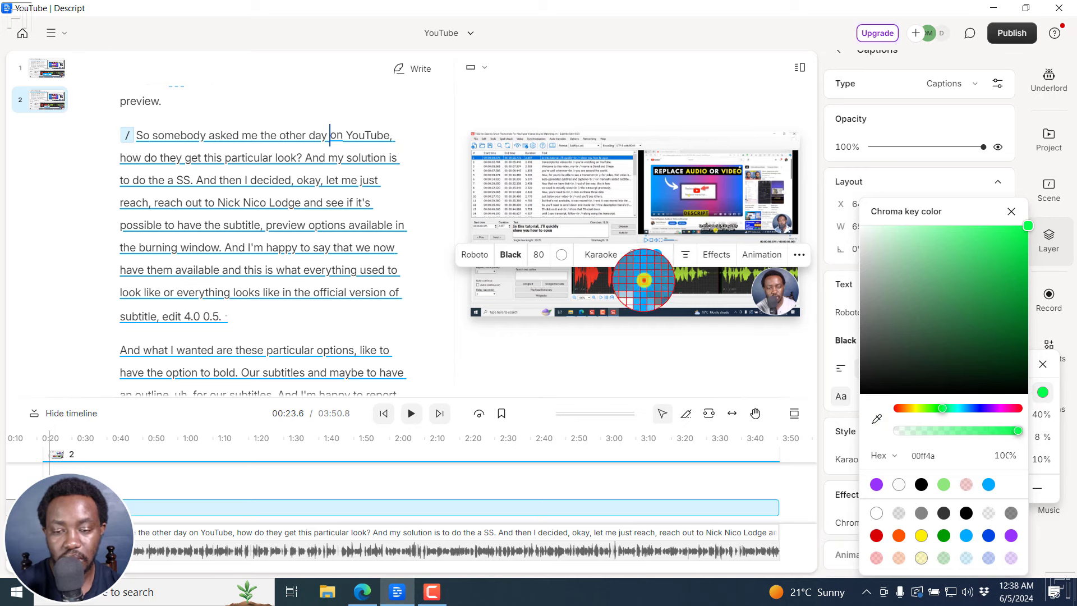
pyautogui.click(642, 280)
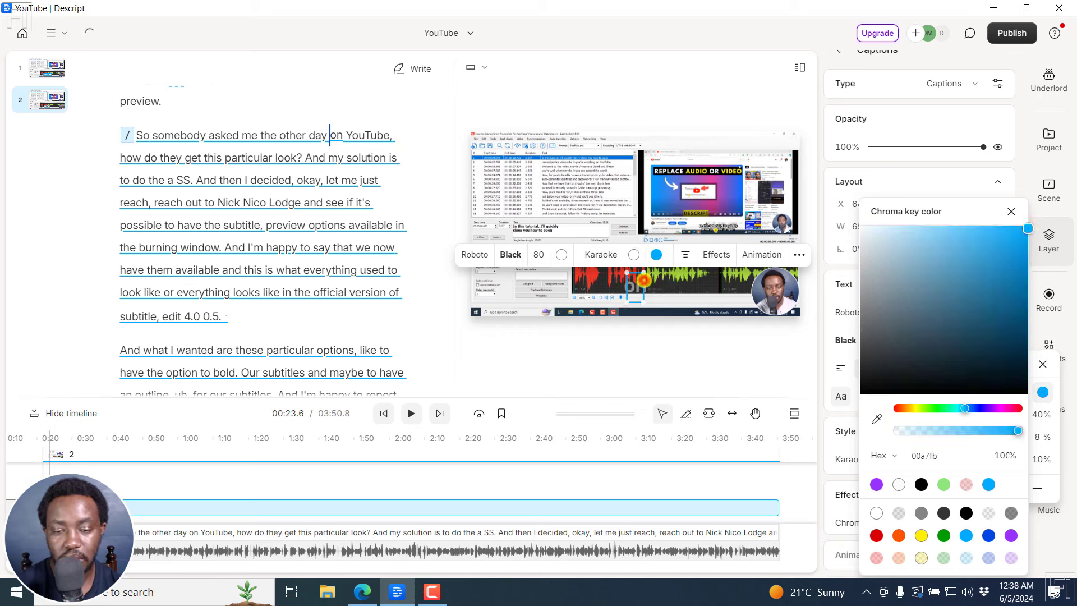
pyautogui.click(1011, 211)
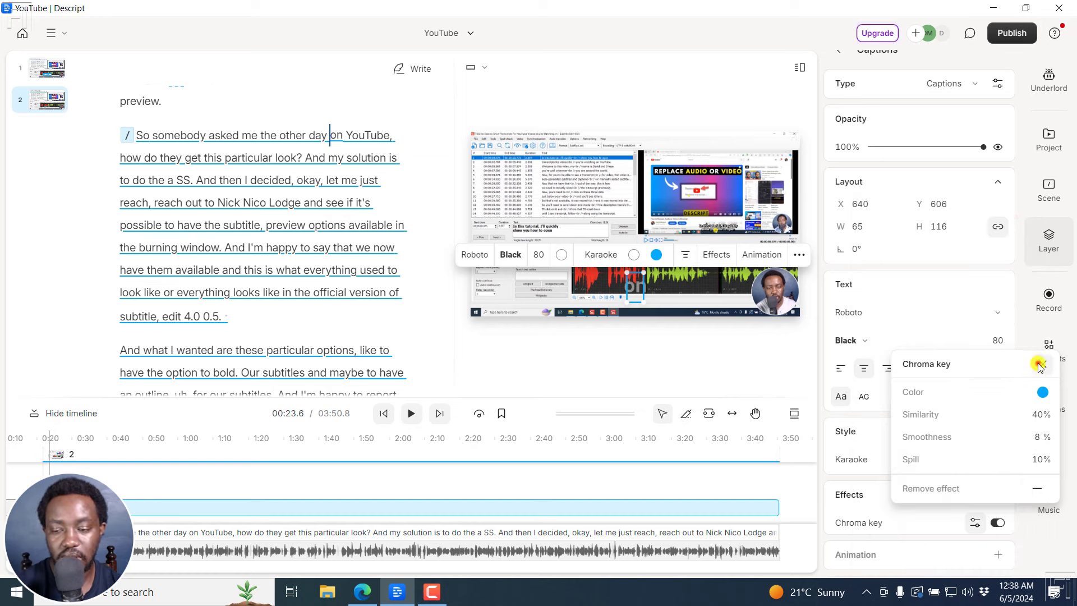
pyautogui.click(1039, 365)
# - Examine the caption translation tool, choosing Catalan as the target language and looking through the other languages without submitting
pyautogui.scroll(-1, 1017, 438)
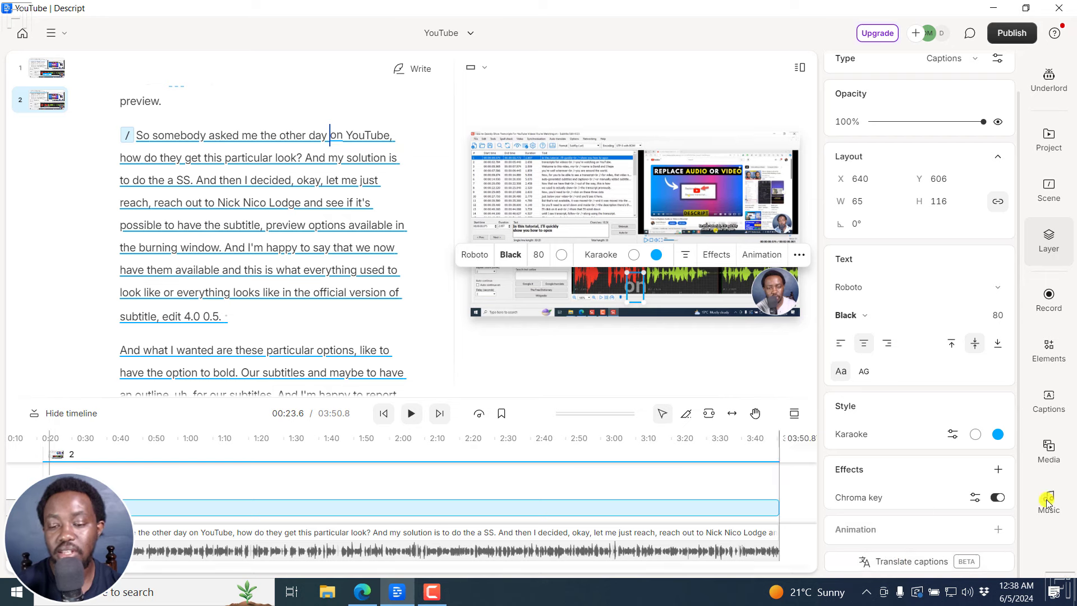
pyautogui.click(901, 565)
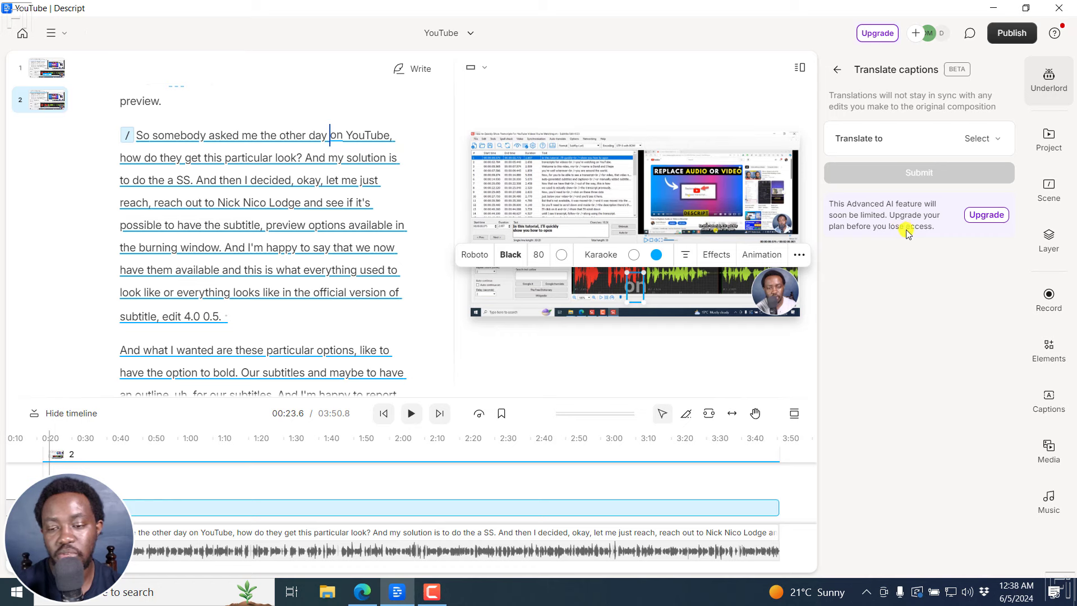
pyautogui.click(998, 141)
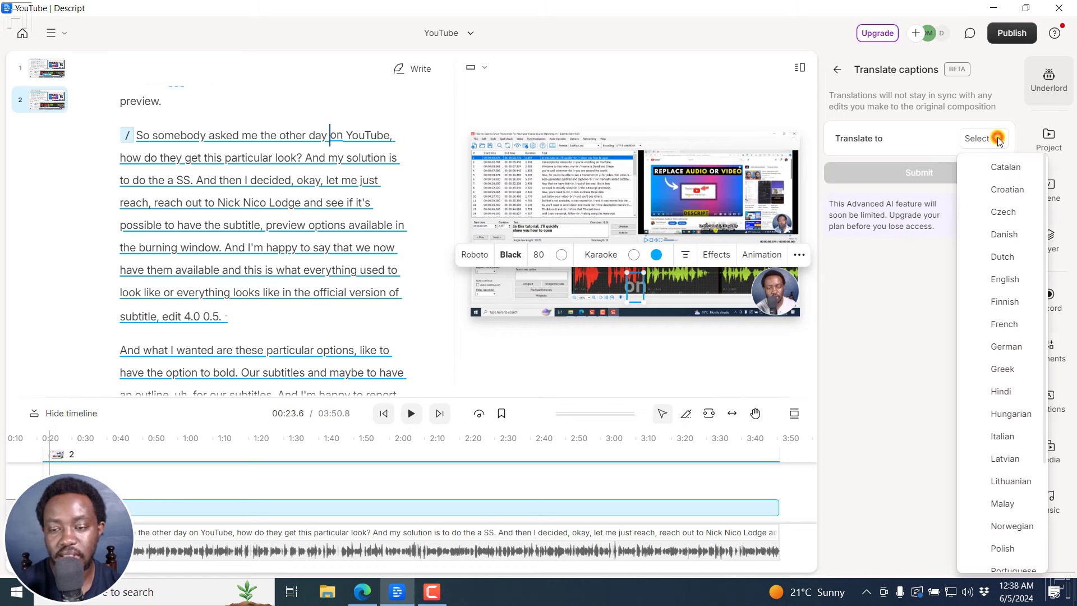
pyautogui.click(1004, 169)
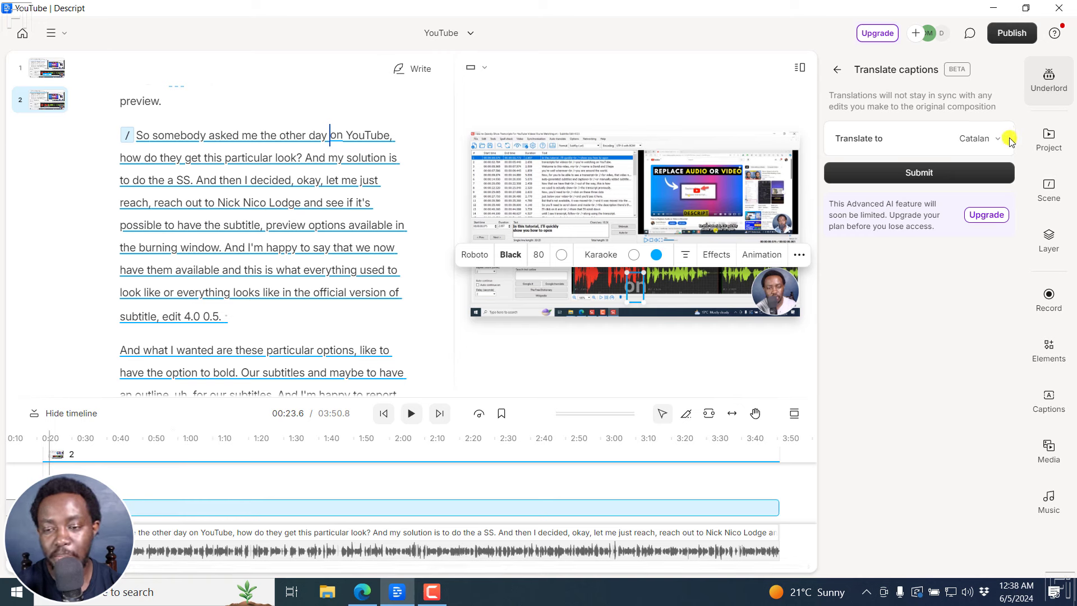
pyautogui.click(989, 145)
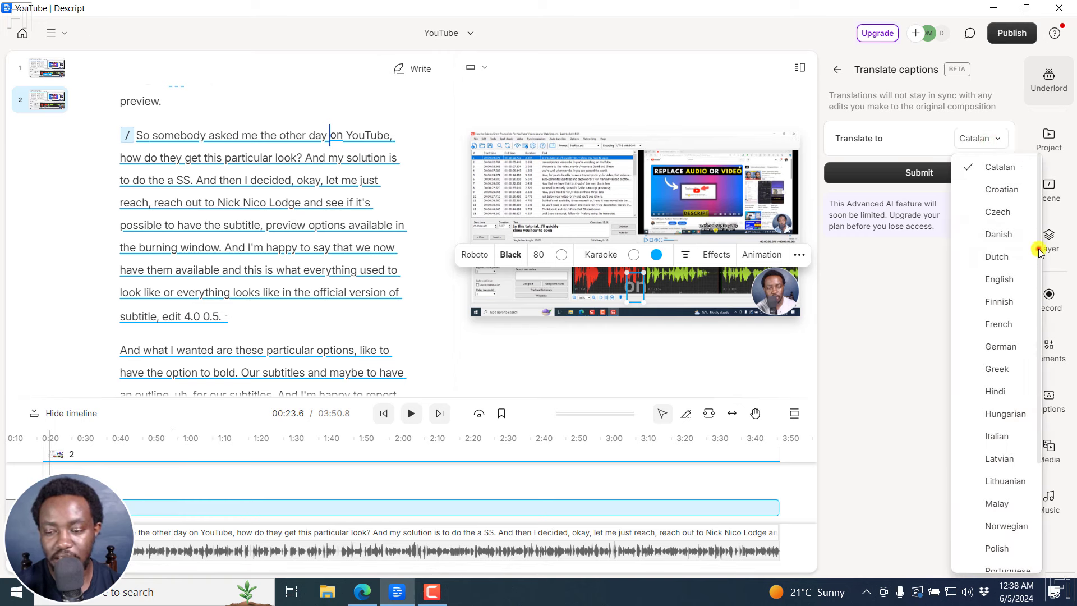
pyautogui.moveTo(1038, 250); pyautogui.dragTo(1040, 364)
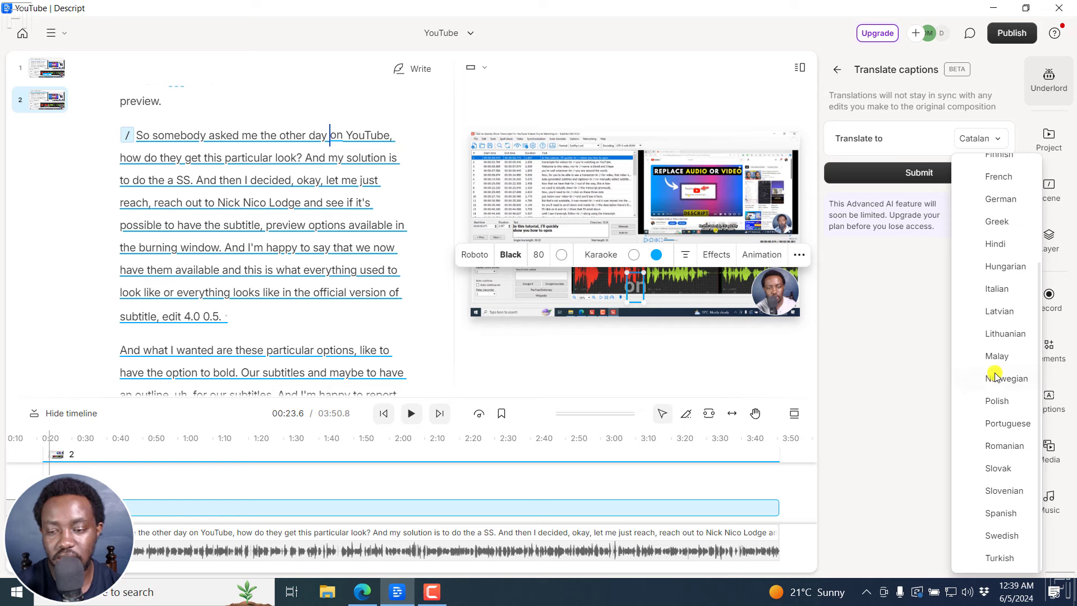
pyautogui.click(869, 331)
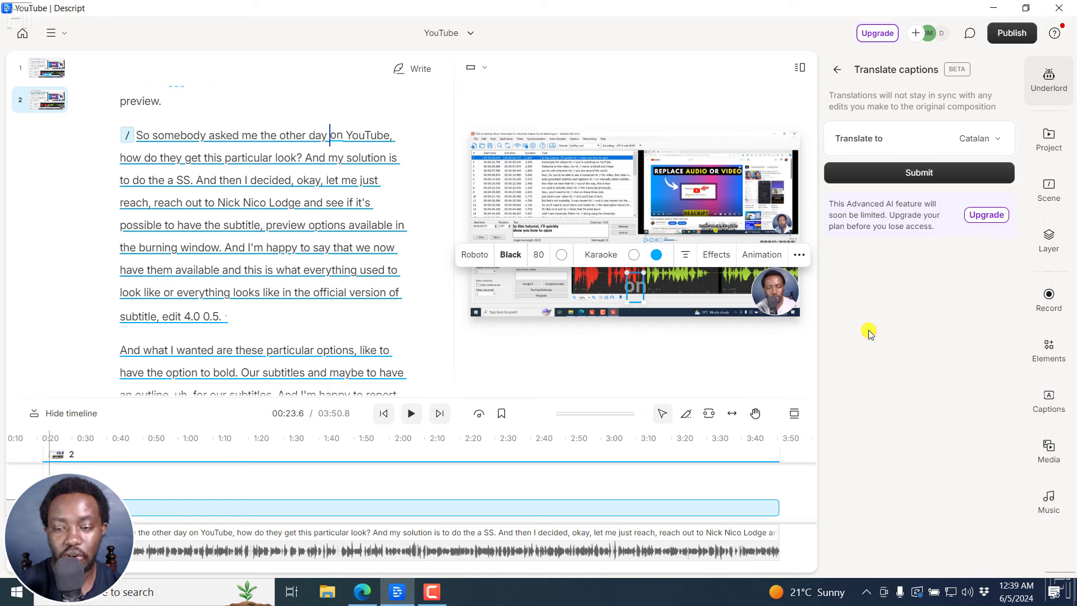
pyautogui.click(839, 70)
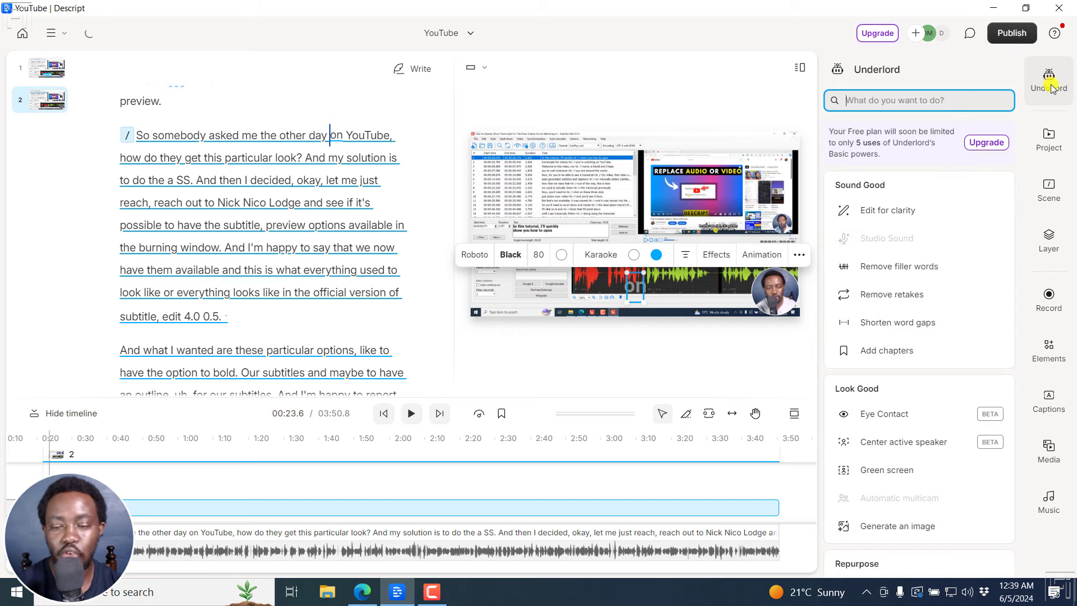
# - Move the playhead to about 03:04.9 and look through the caption styles again
pyautogui.click(1046, 400)
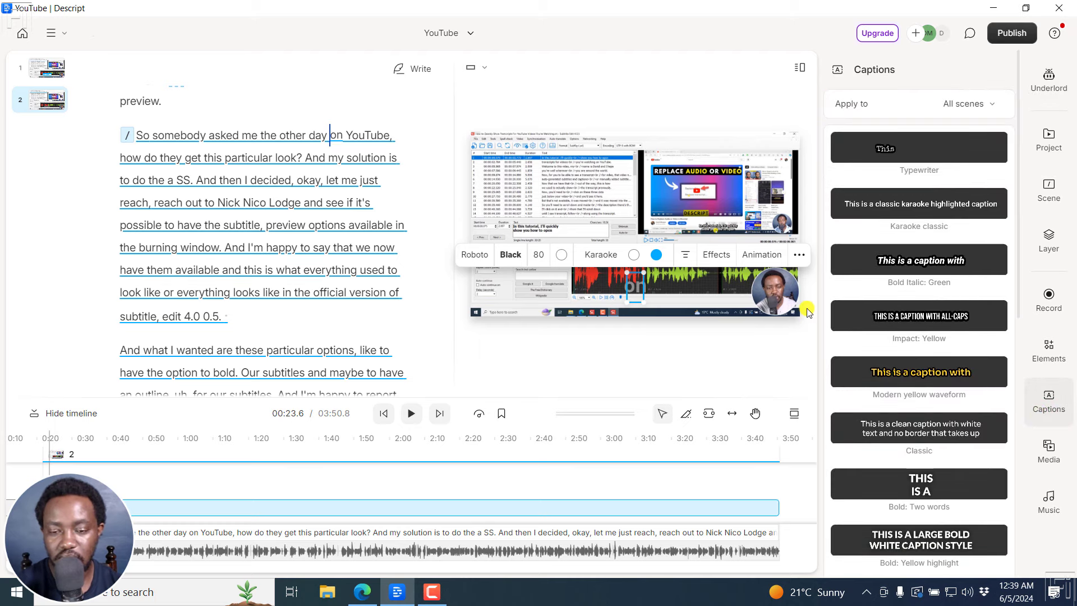
pyautogui.click(618, 506)
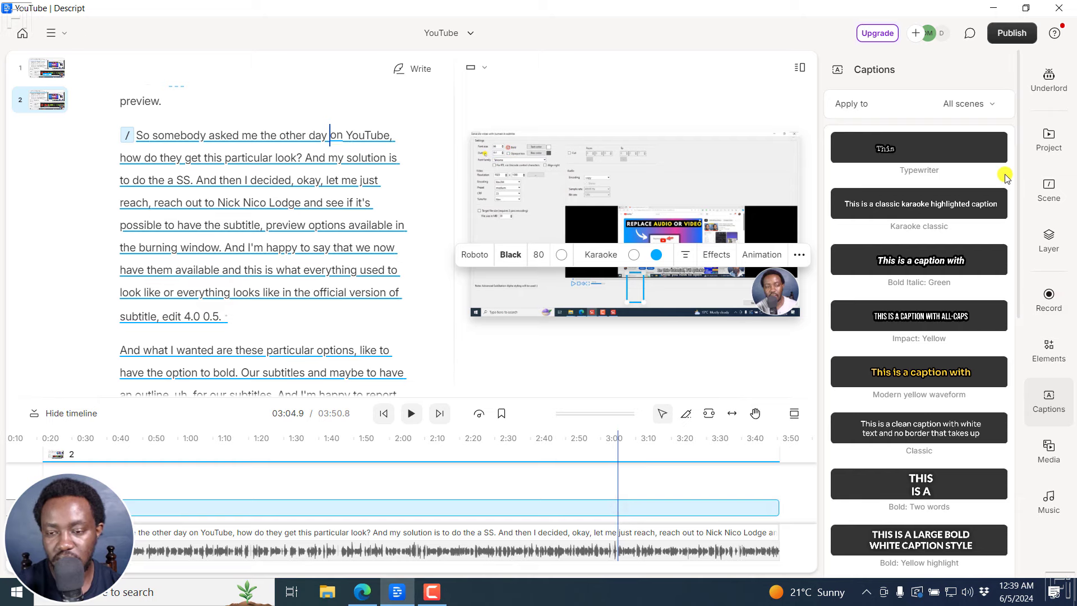
pyautogui.moveTo(1019, 306); pyautogui.dragTo(1024, 497)
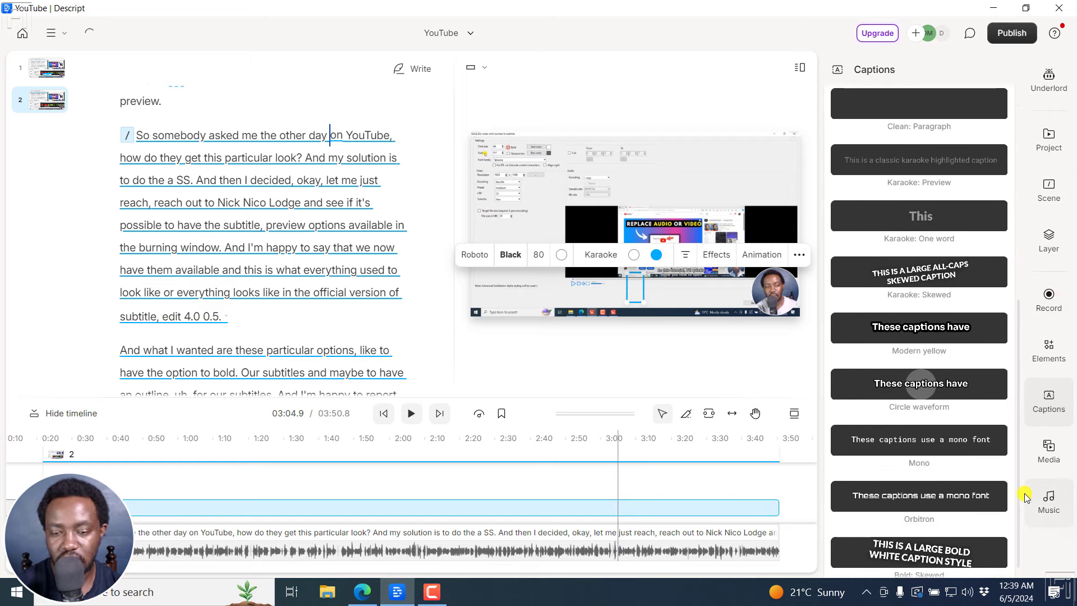
# - Review the caption layer's properties, including its effect choices and the text type options
pyautogui.click(717, 256)
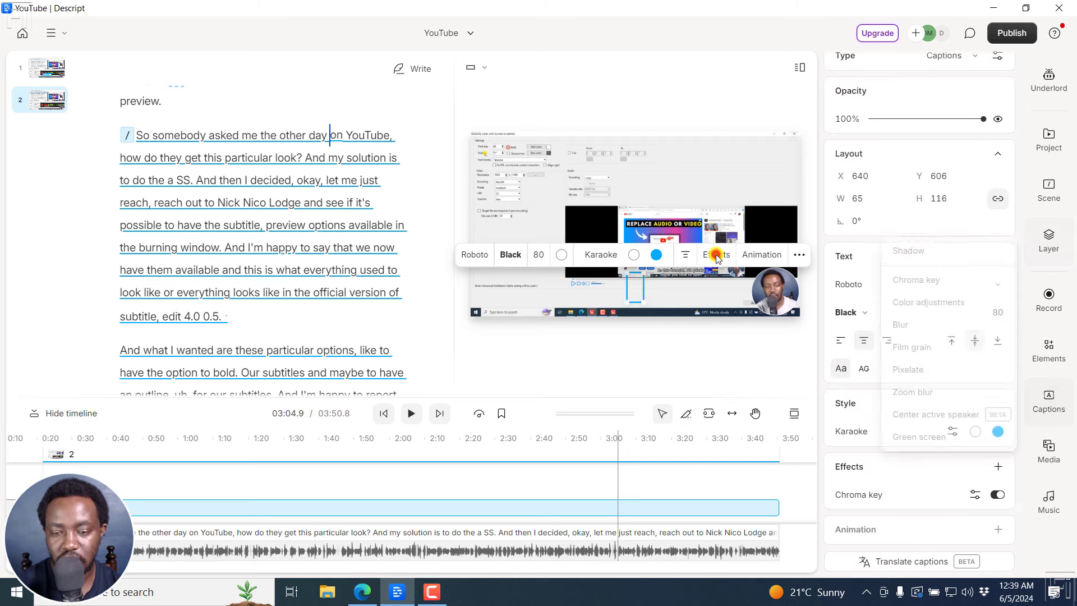
pyautogui.click(1017, 461)
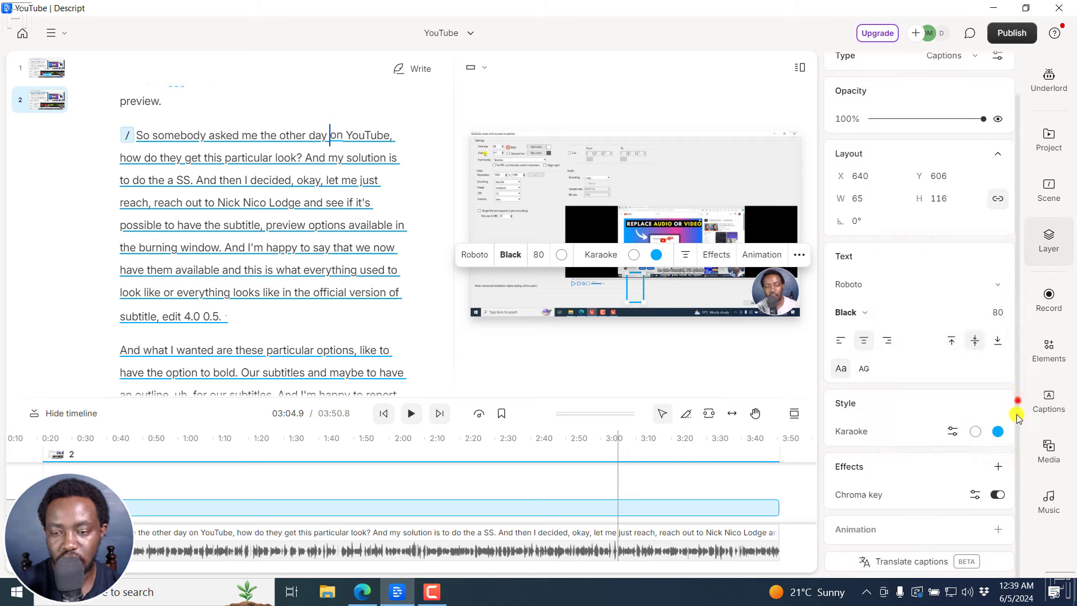
pyautogui.click(973, 57)
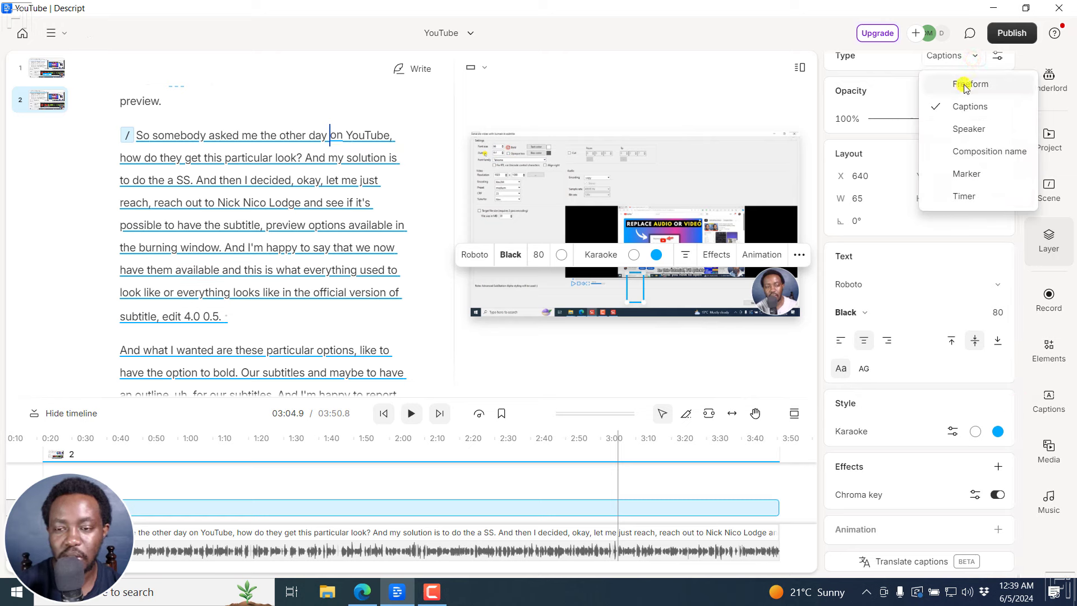
pyautogui.click(892, 61)
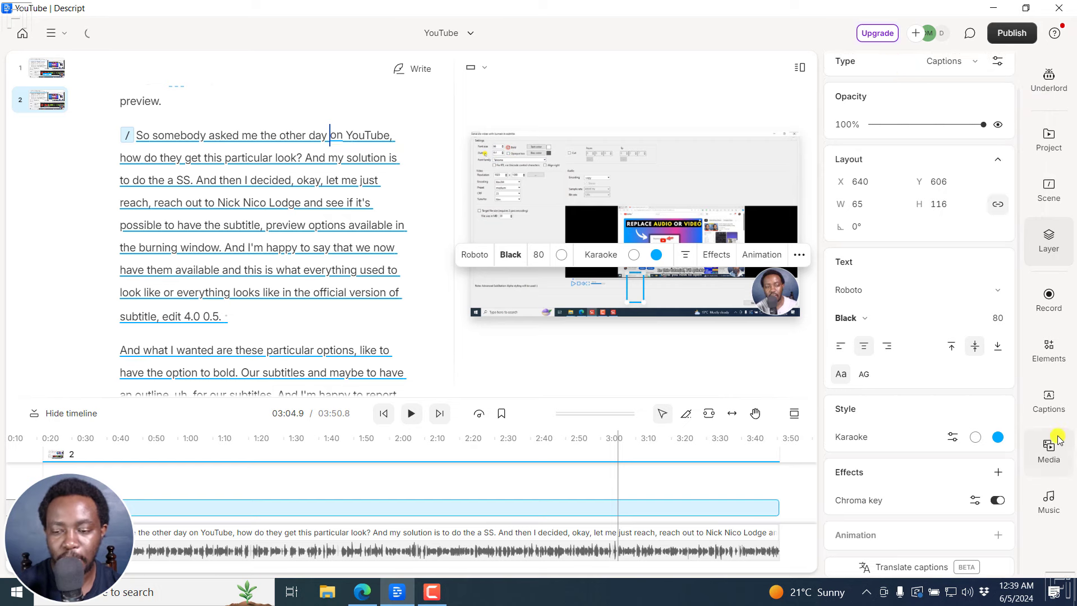
# - Look through the stock media library and the music and sound effects library, and return to the Underlord tools
pyautogui.click(1049, 452)
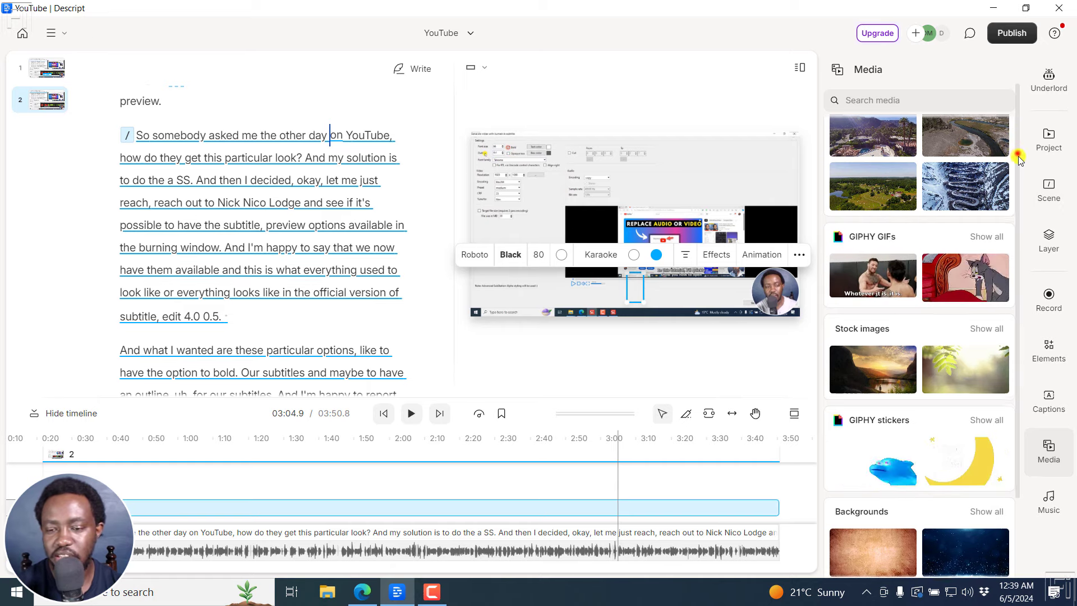
pyautogui.scroll(-1, 1015, 157)
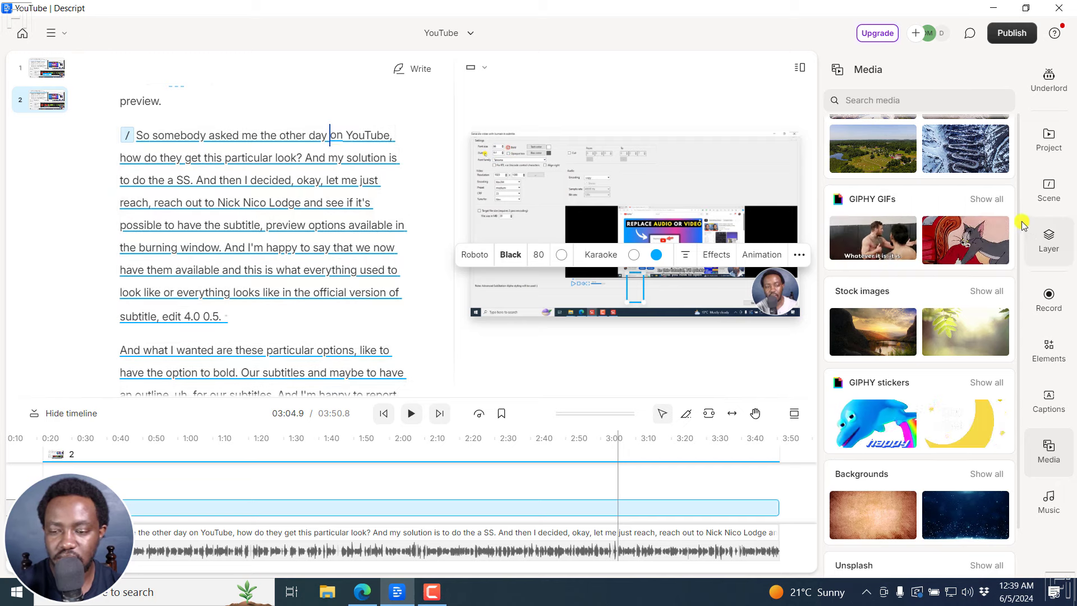
pyautogui.moveTo(1019, 224); pyautogui.dragTo(1016, 275)
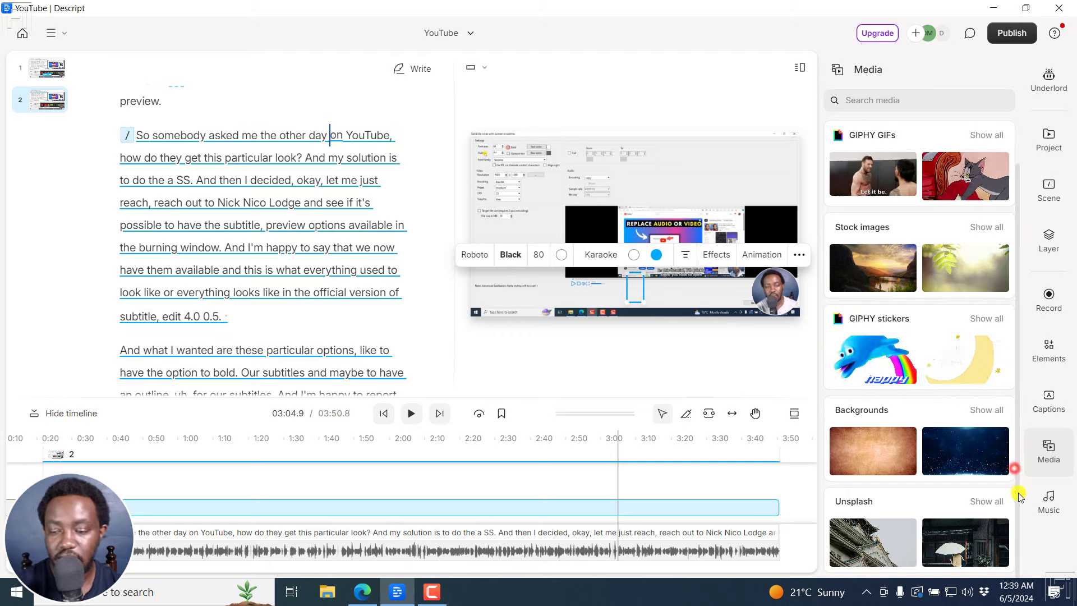
pyautogui.click(1046, 506)
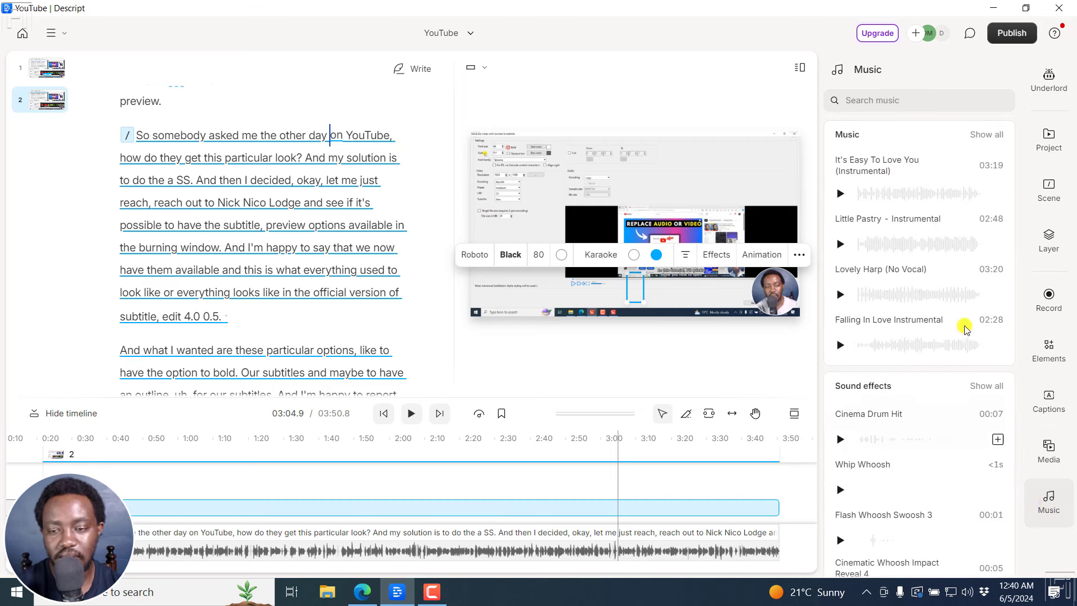
pyautogui.moveTo(1017, 254); pyautogui.dragTo(1016, 354)
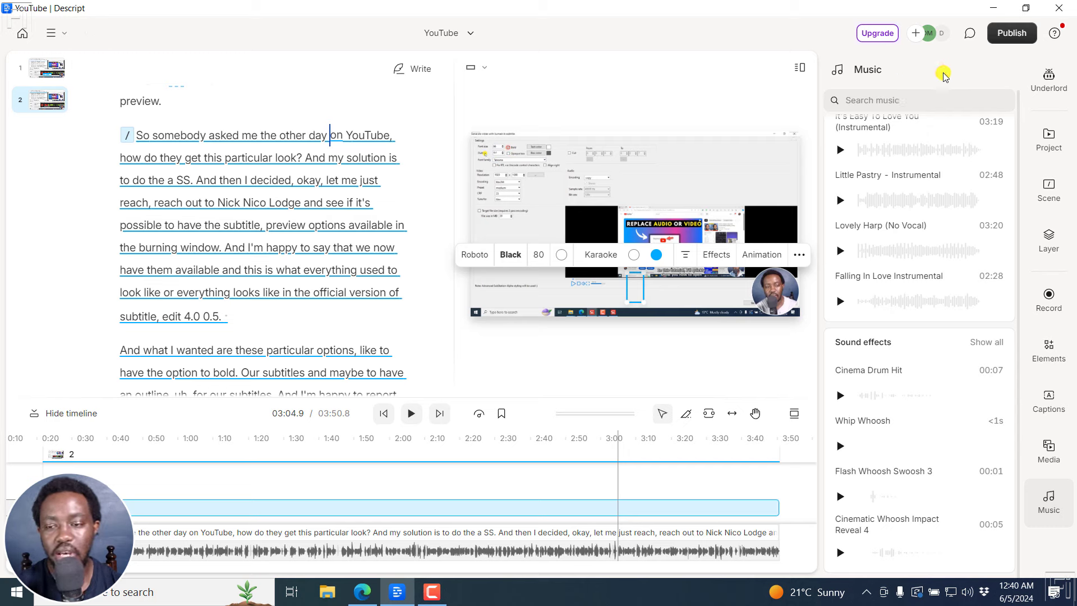
pyautogui.click(1044, 89)
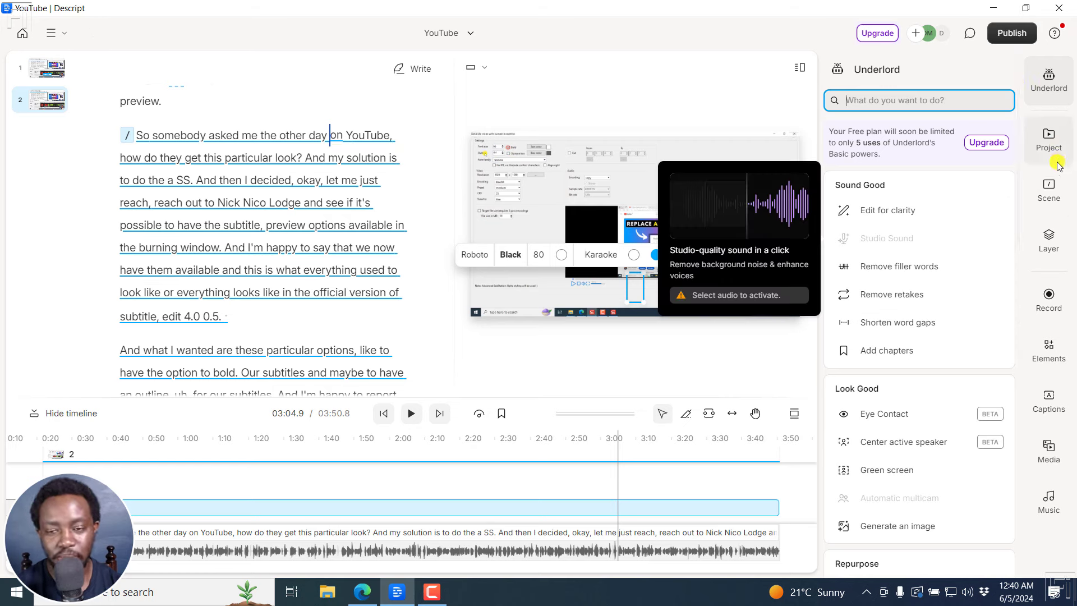
# - Try the Stacked app layout and the Canvas only layout
pyautogui.click(799, 68)
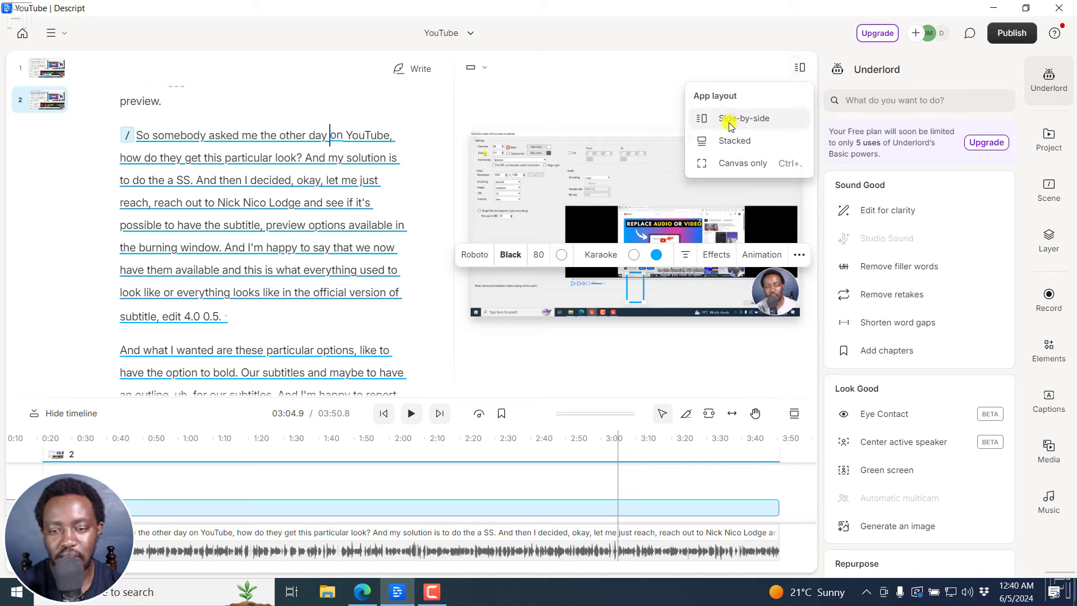
pyautogui.click(731, 141)
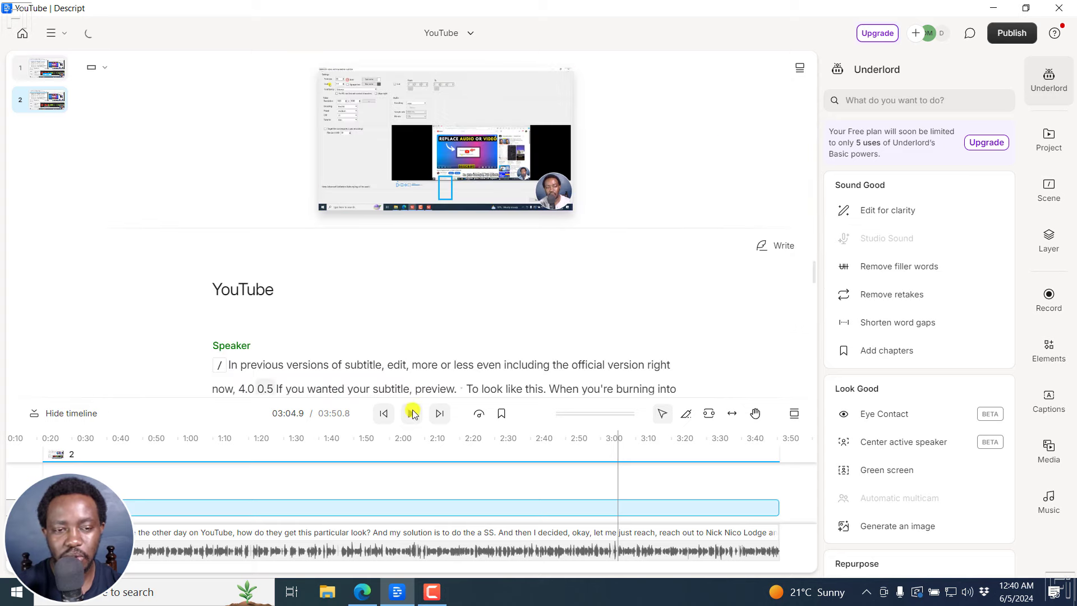
pyautogui.click(799, 68)
pyautogui.click(741, 163)
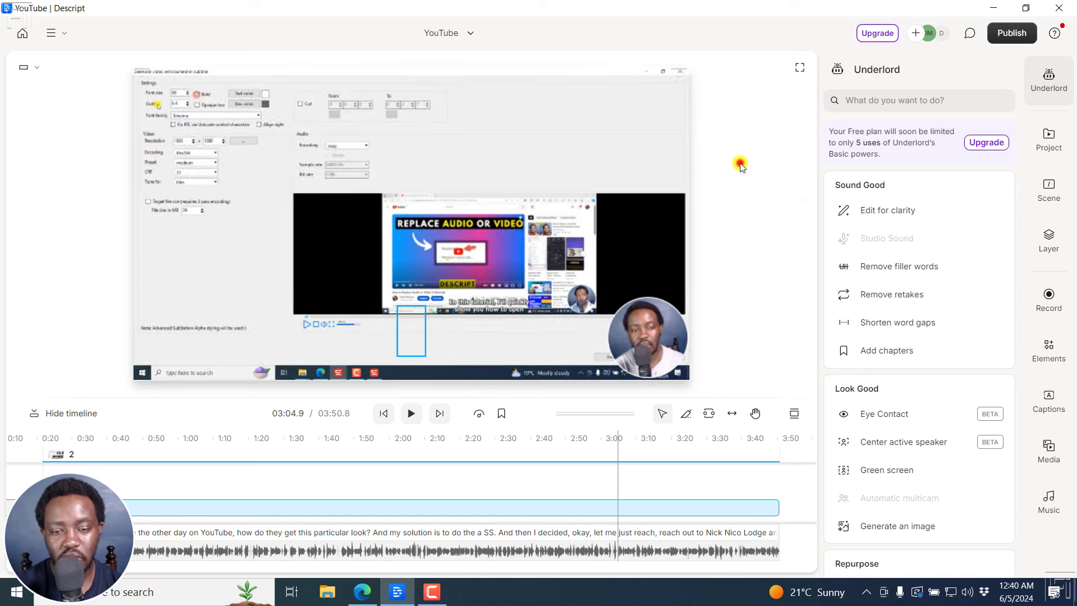
# - Check the canvas aspect ratio choices without changing them, and restore the Side-by-side app layout
pyautogui.click(36, 67)
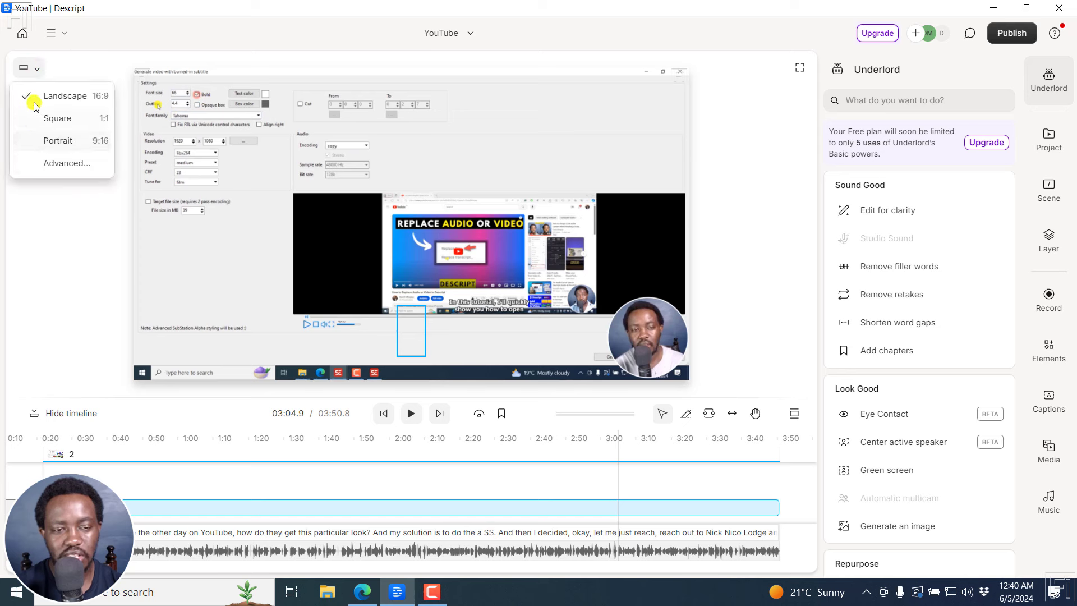
pyautogui.click(48, 254)
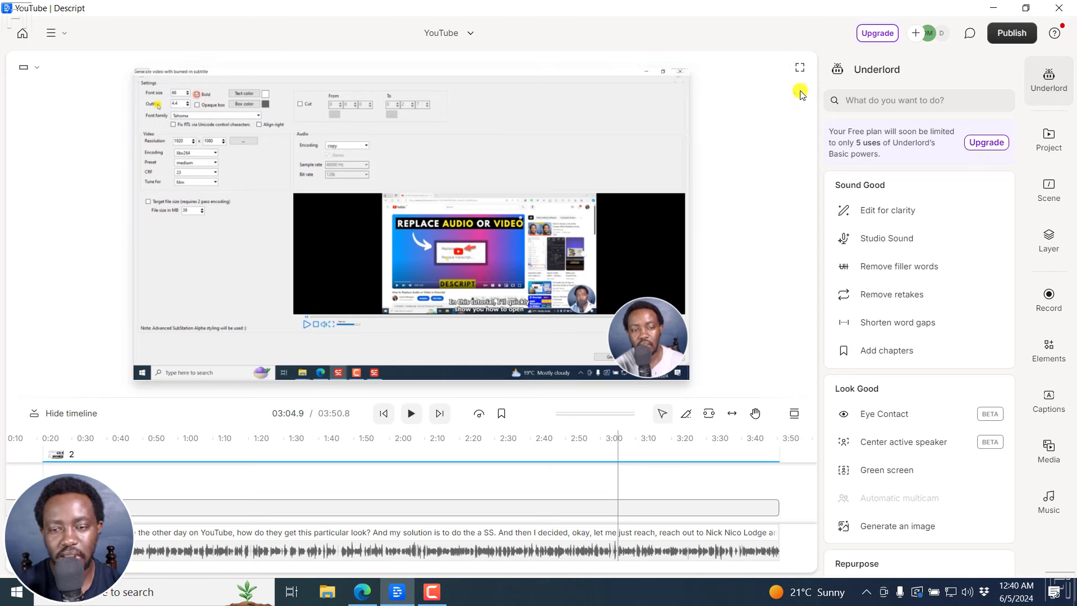
pyautogui.click(800, 67)
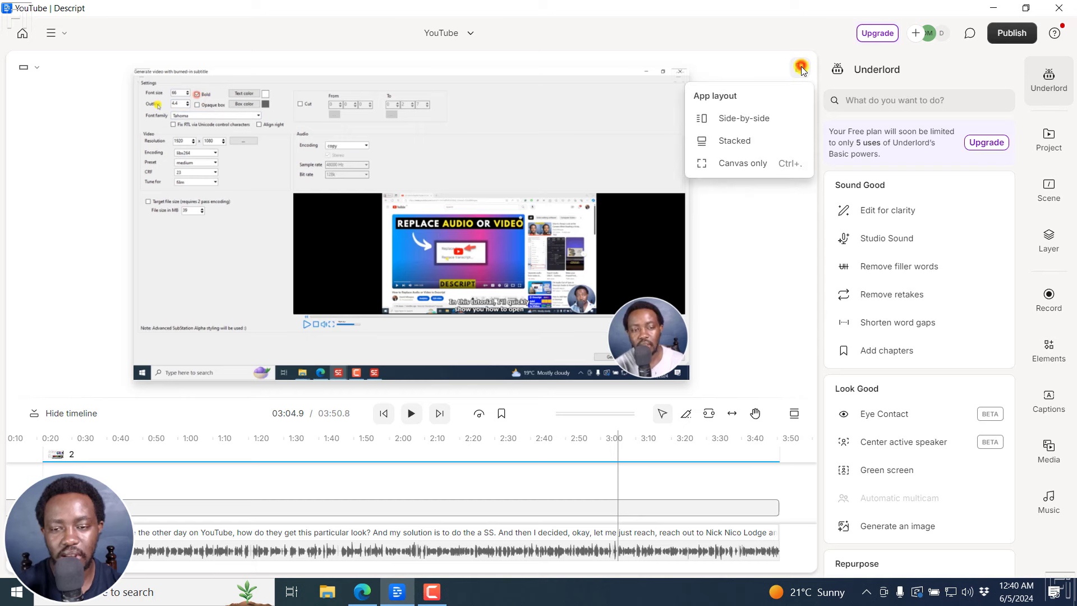
pyautogui.click(732, 118)
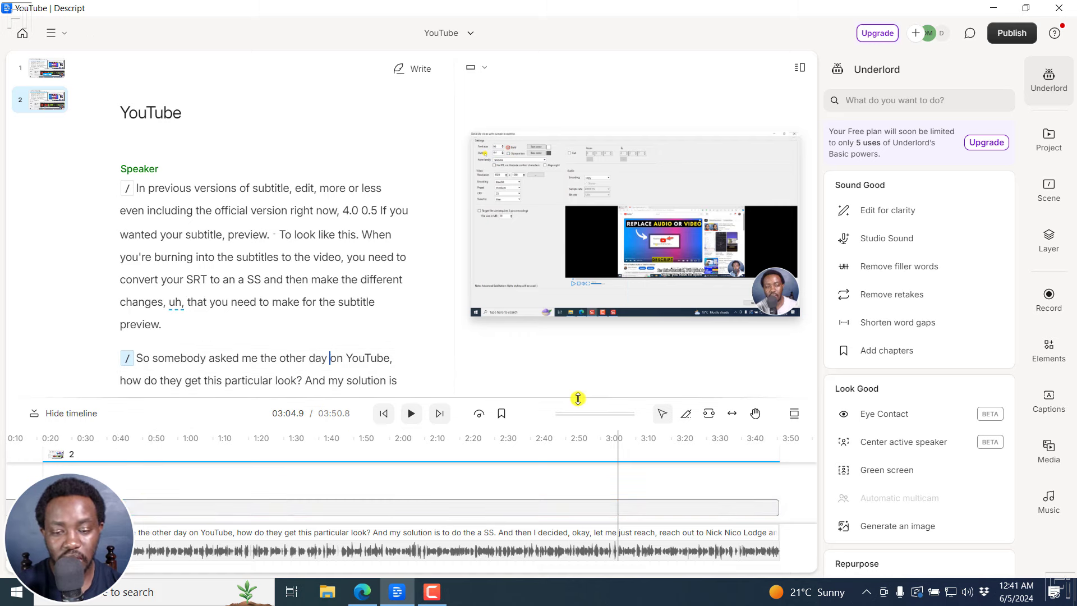
# - Enlarge the timeline area and set the timeline size option to Large
pyautogui.moveTo(576, 398); pyautogui.dragTo(569, 367)
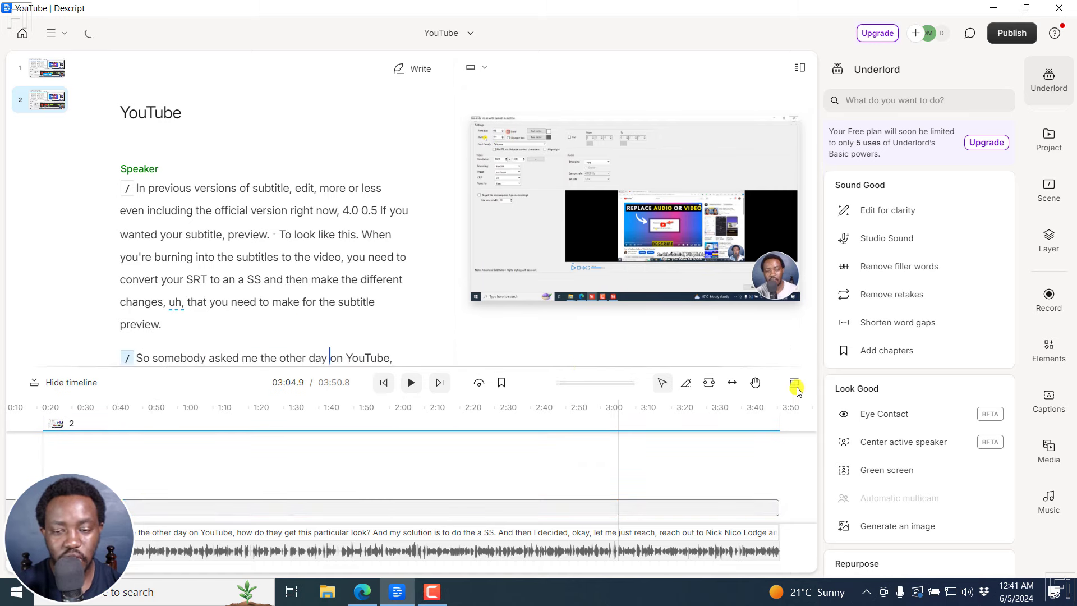
pyautogui.click(796, 385)
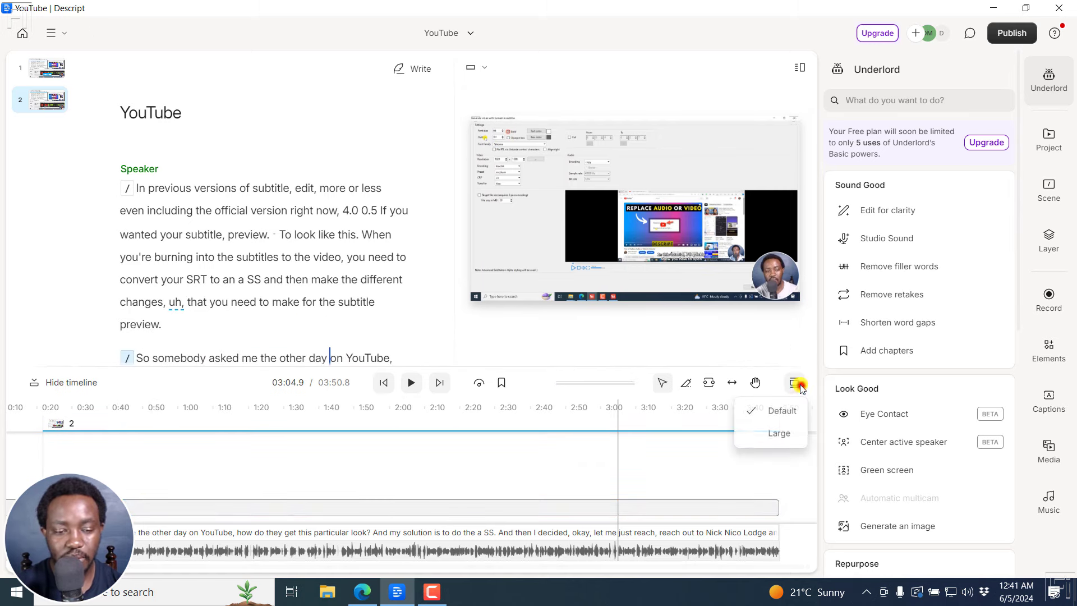
pyautogui.click(774, 435)
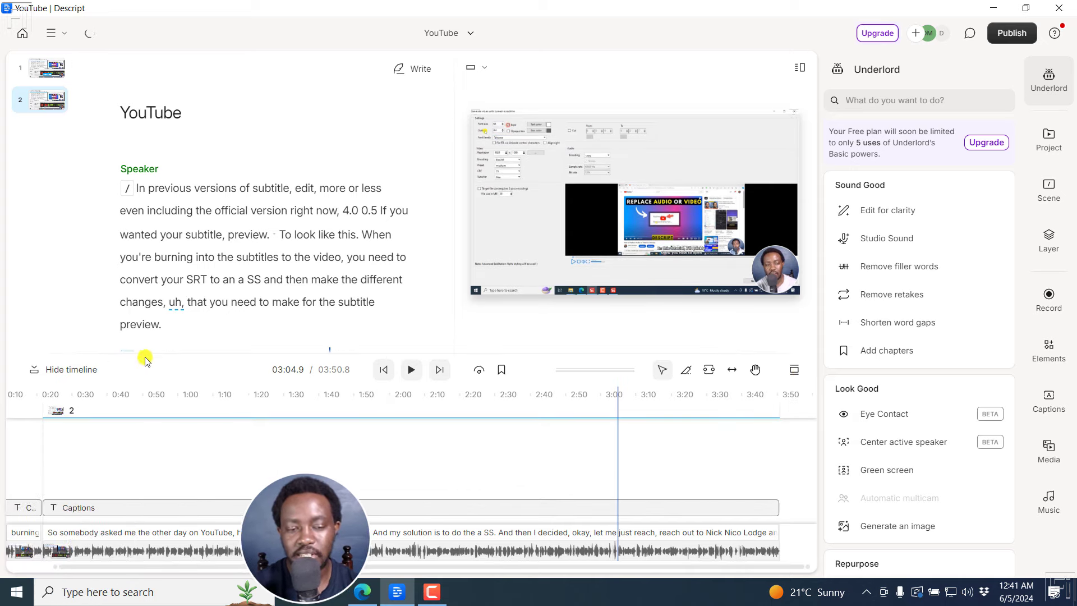
# - Try the Stacked layout with the timeline hidden, viewing the script to its end, and restore the timeline and Side-by-side layout
pyautogui.click(58, 370)
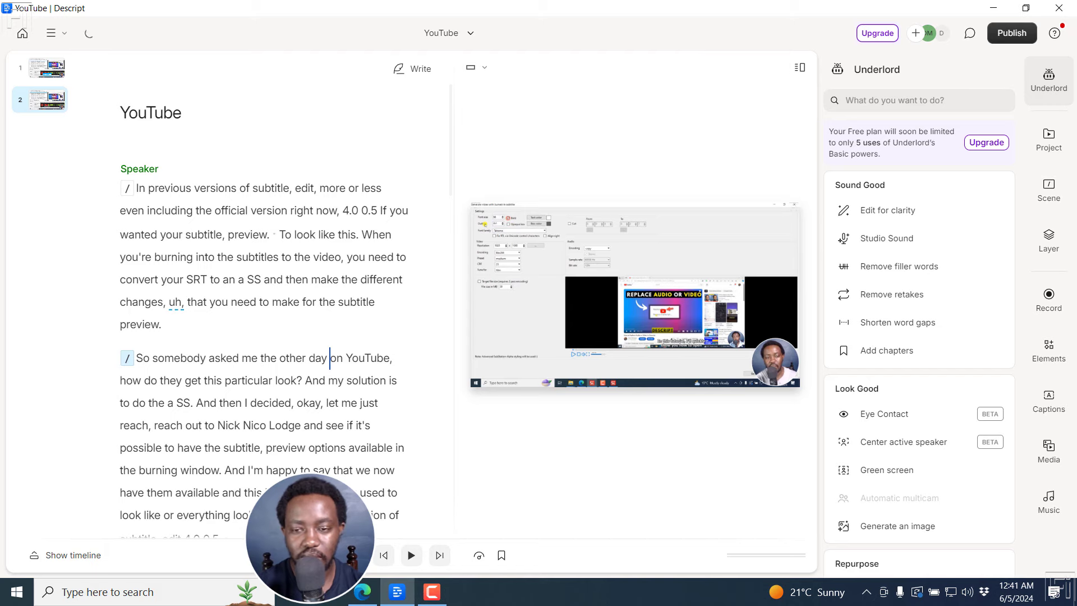
pyautogui.click(800, 67)
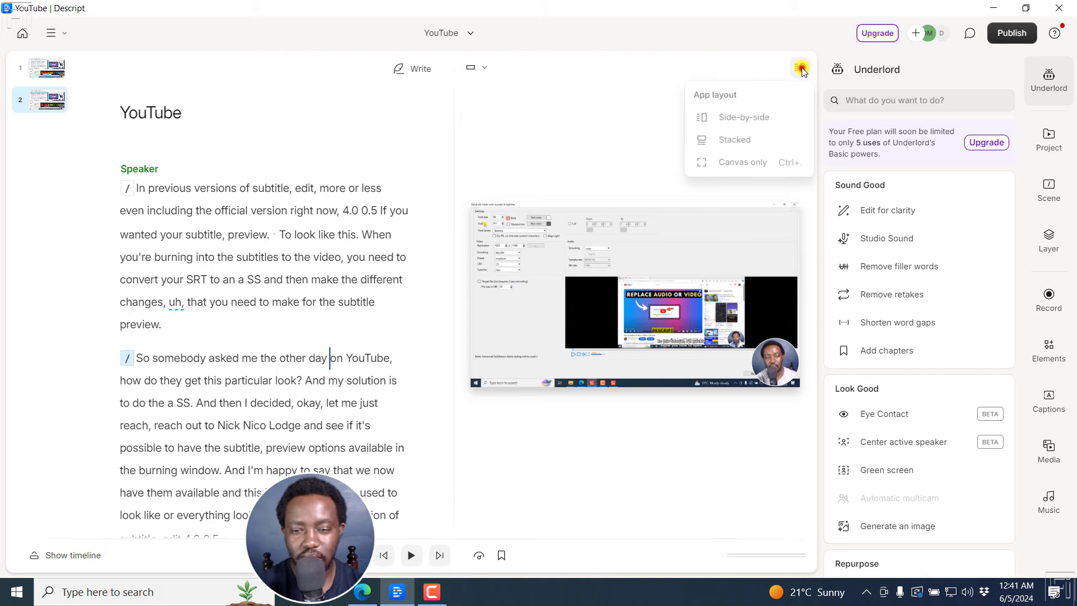
pyautogui.click(733, 140)
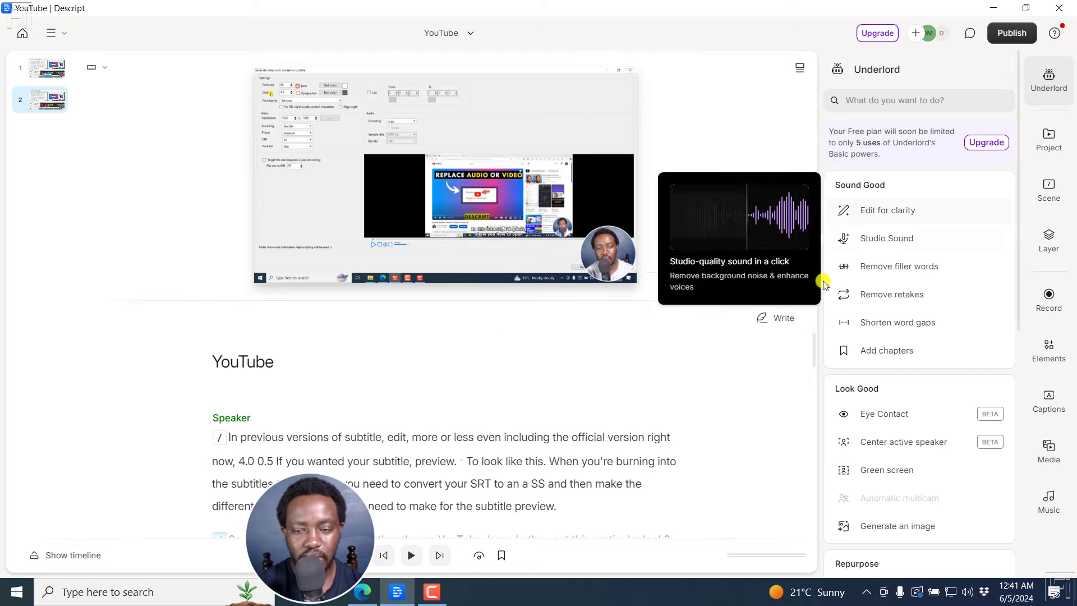
pyautogui.moveTo(814, 356); pyautogui.dragTo(806, 544)
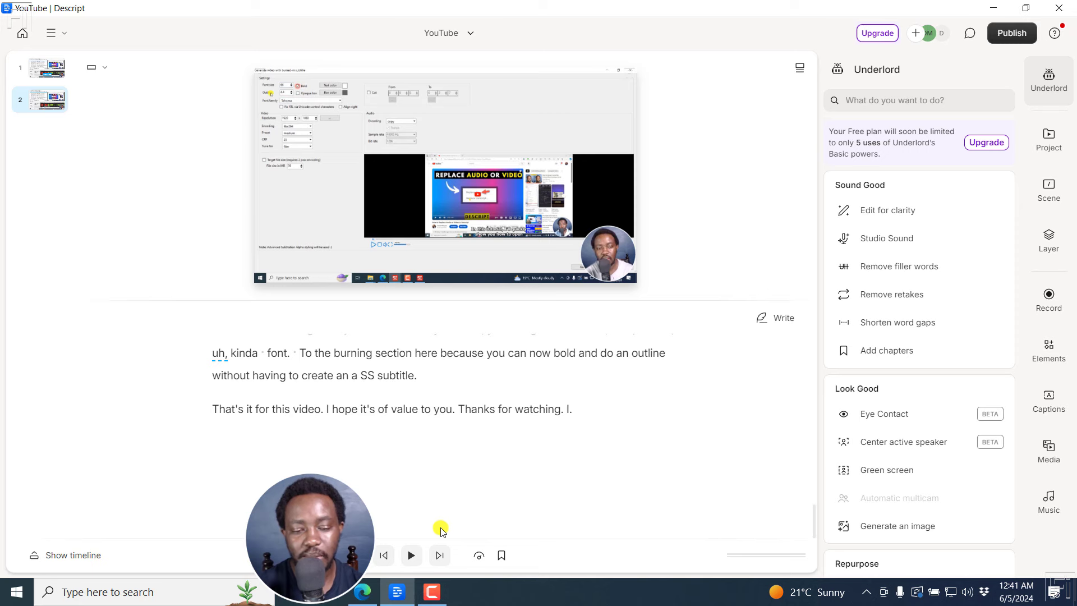
pyautogui.click(39, 556)
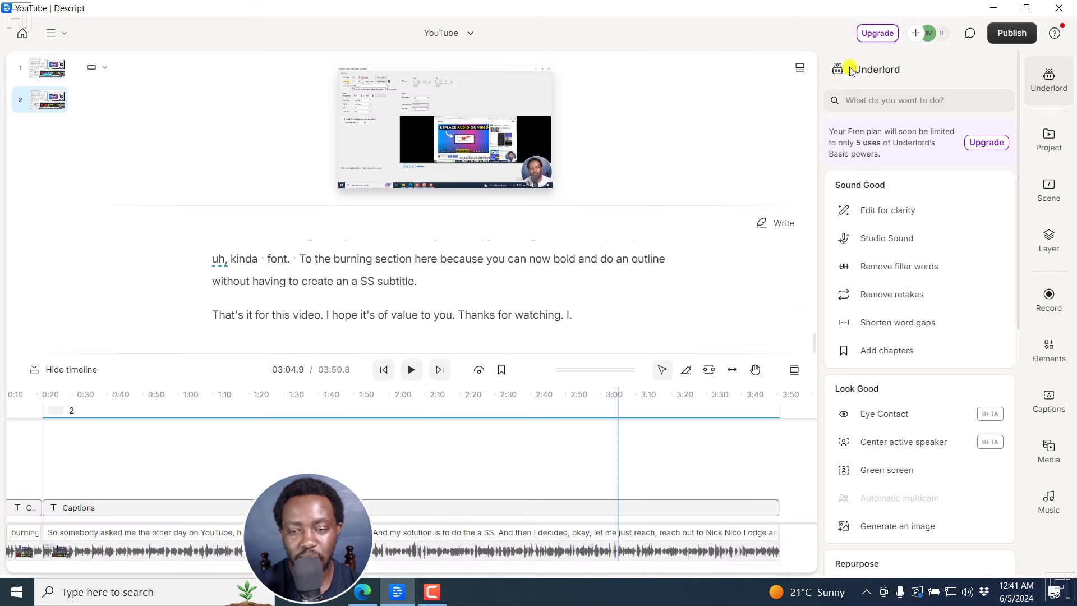
pyautogui.click(798, 69)
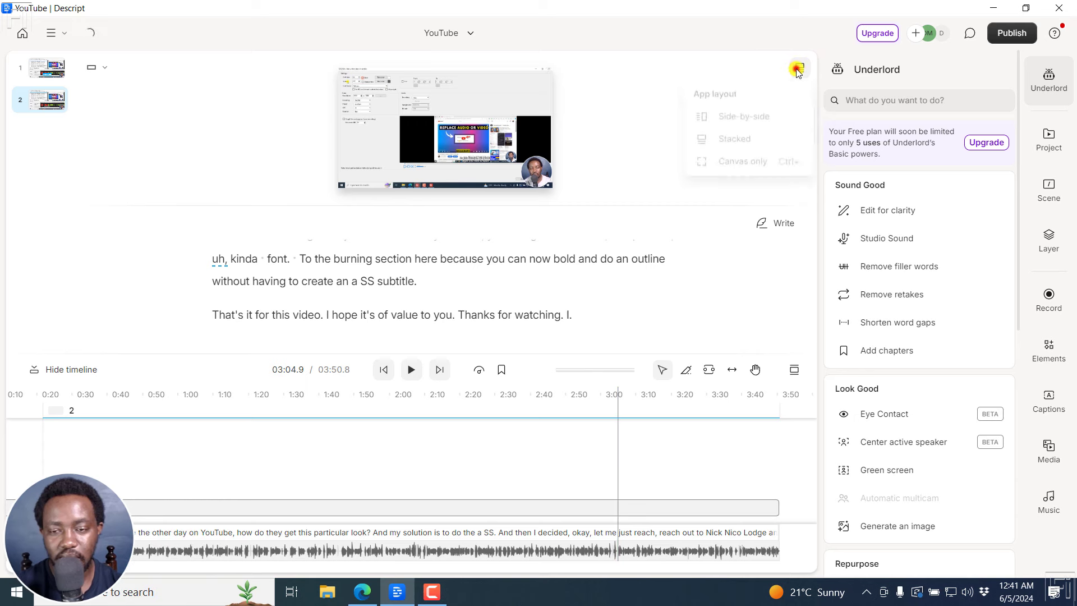
pyautogui.click(733, 116)
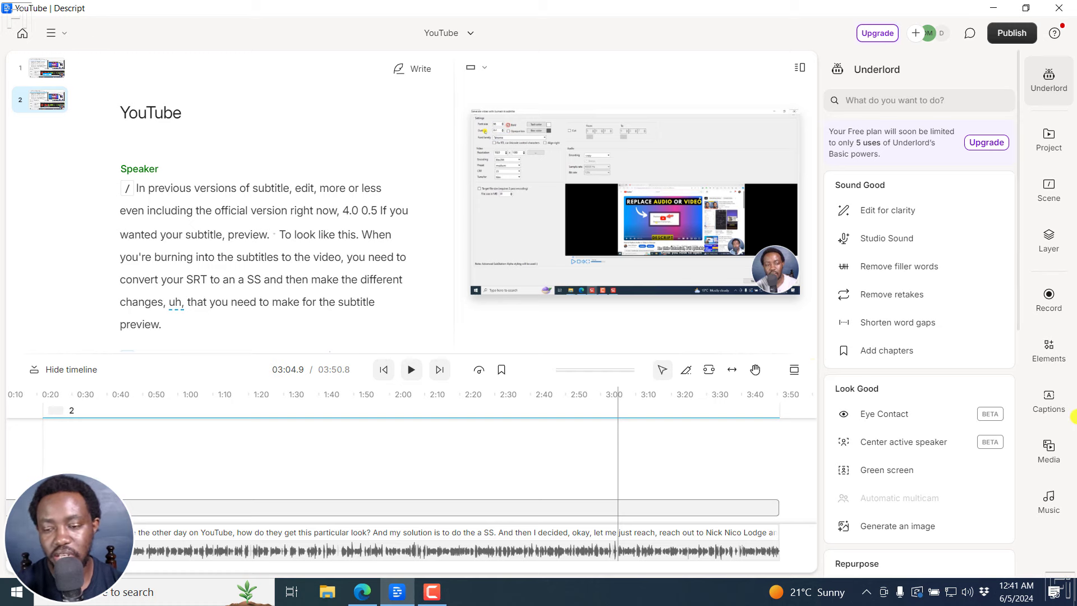
# - Revisit the caption styles, the Elements library and the Underlord tools to compare what each one offers
pyautogui.click(1047, 408)
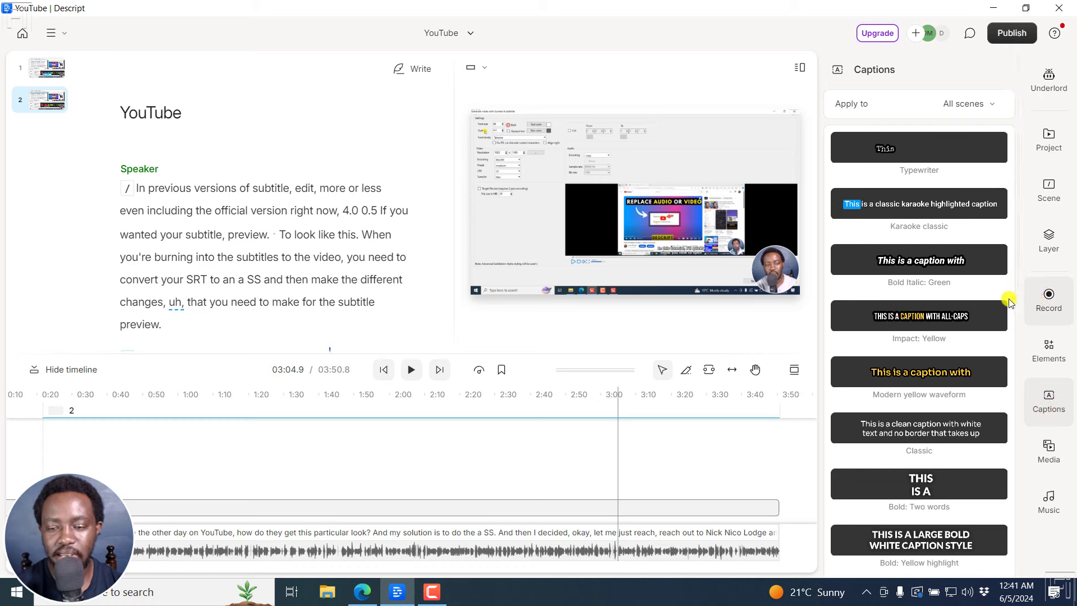
pyautogui.click(884, 323)
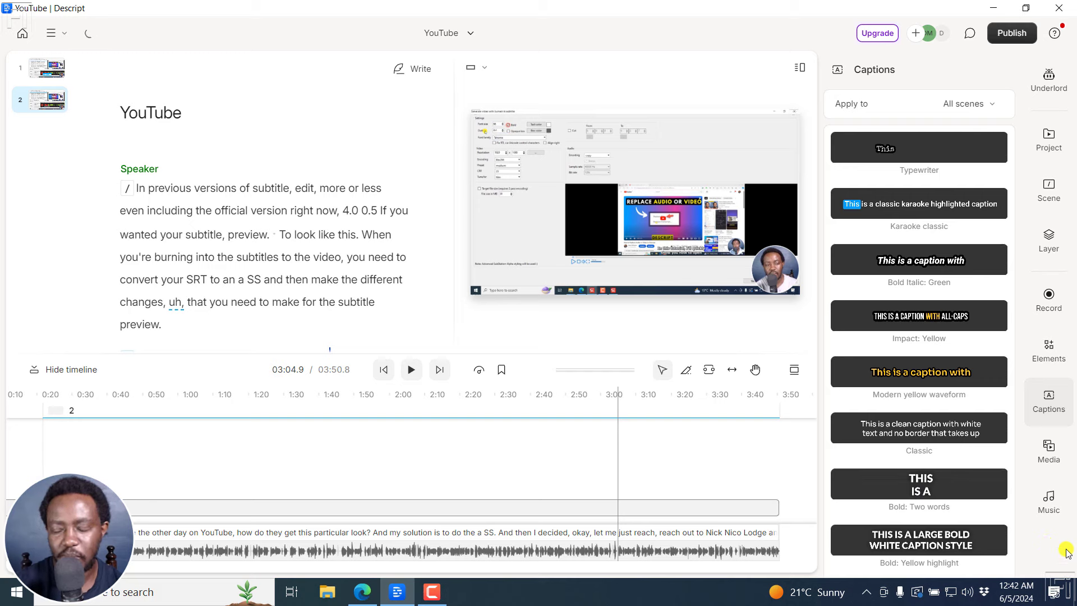
pyautogui.click(1057, 80)
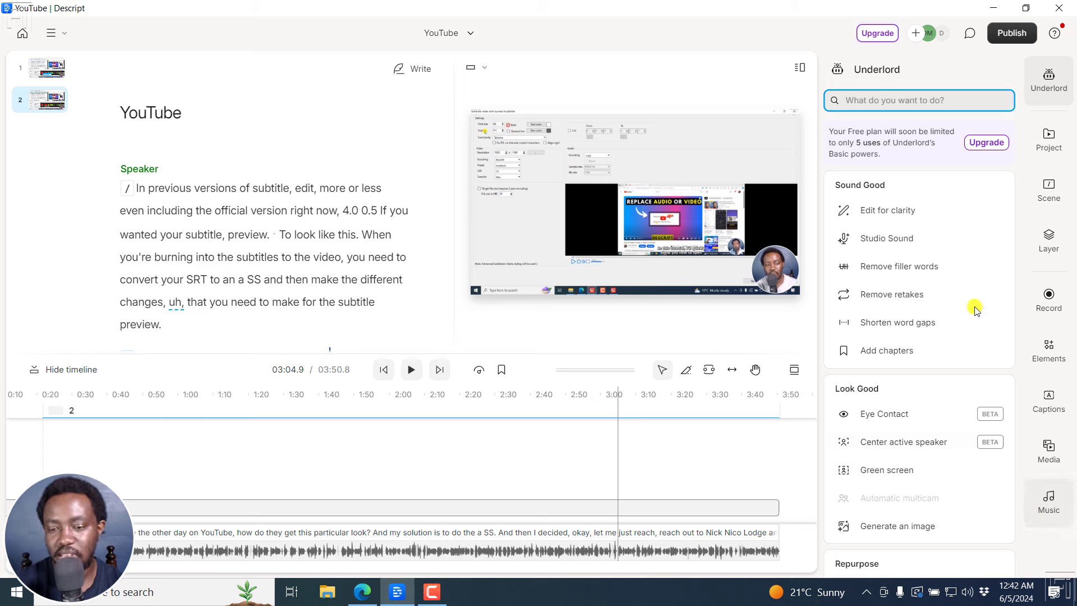
pyautogui.click(1049, 548)
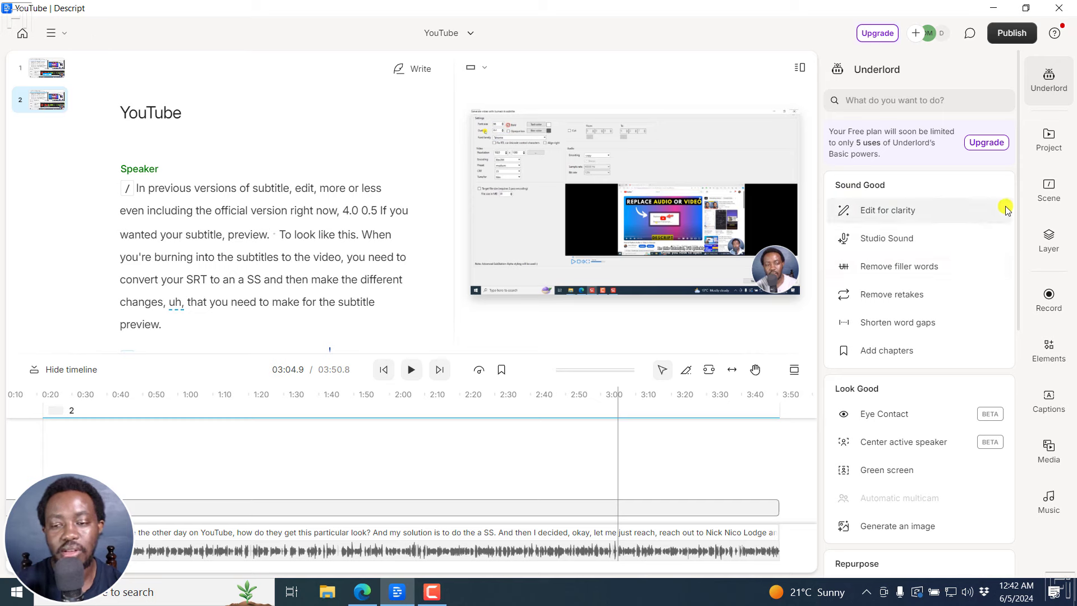
pyautogui.click(1047, 396)
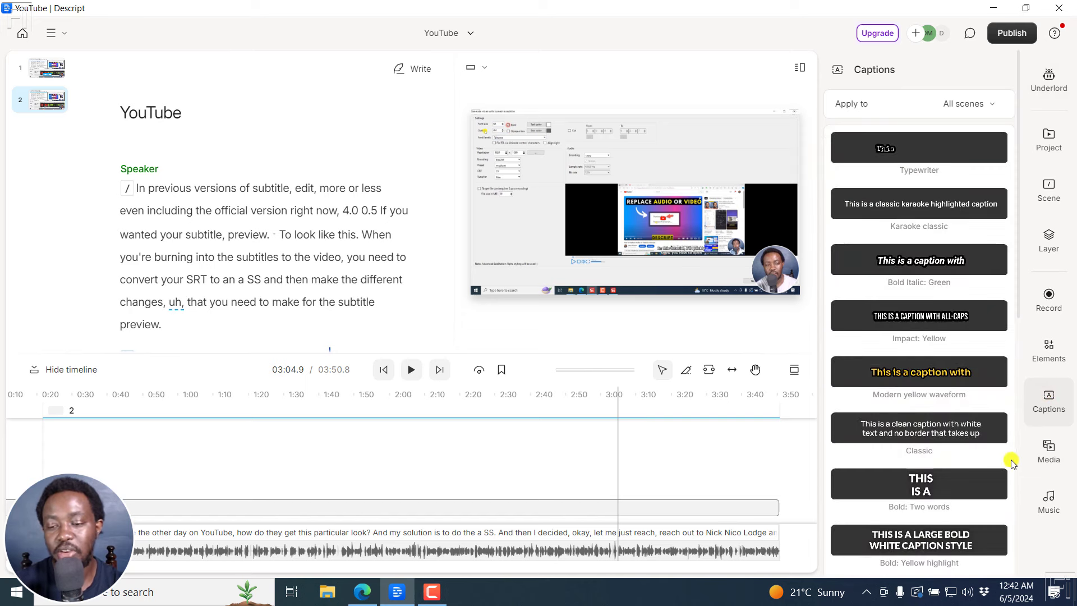
pyautogui.click(1048, 347)
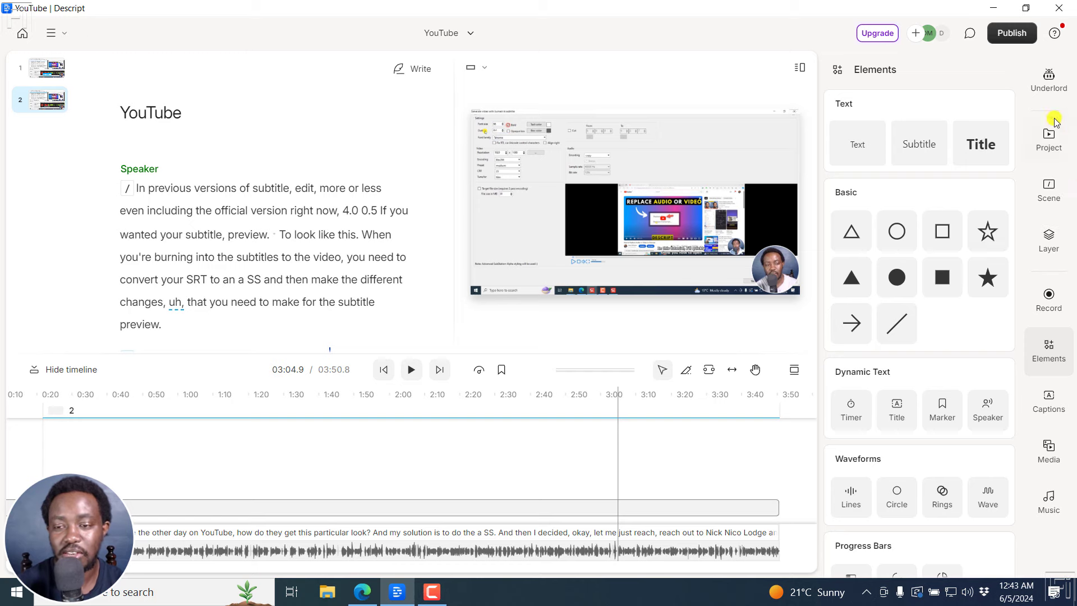
pyautogui.click(1047, 83)
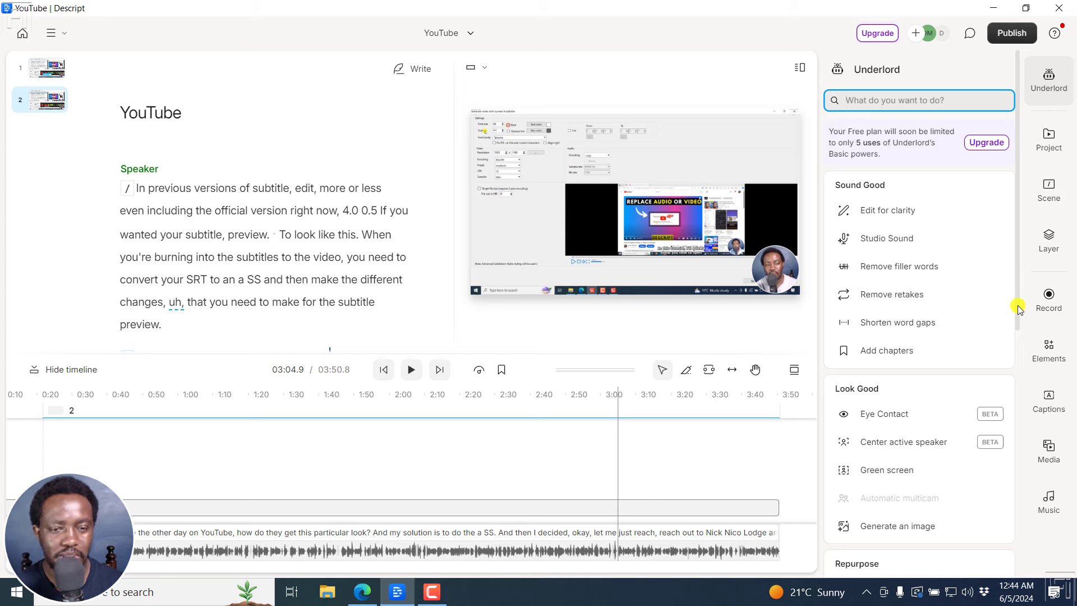
# - Create a new project, maximize its window and open the Underlord tools in it
pyautogui.click(52, 35)
pyautogui.moveTo(103, 93)
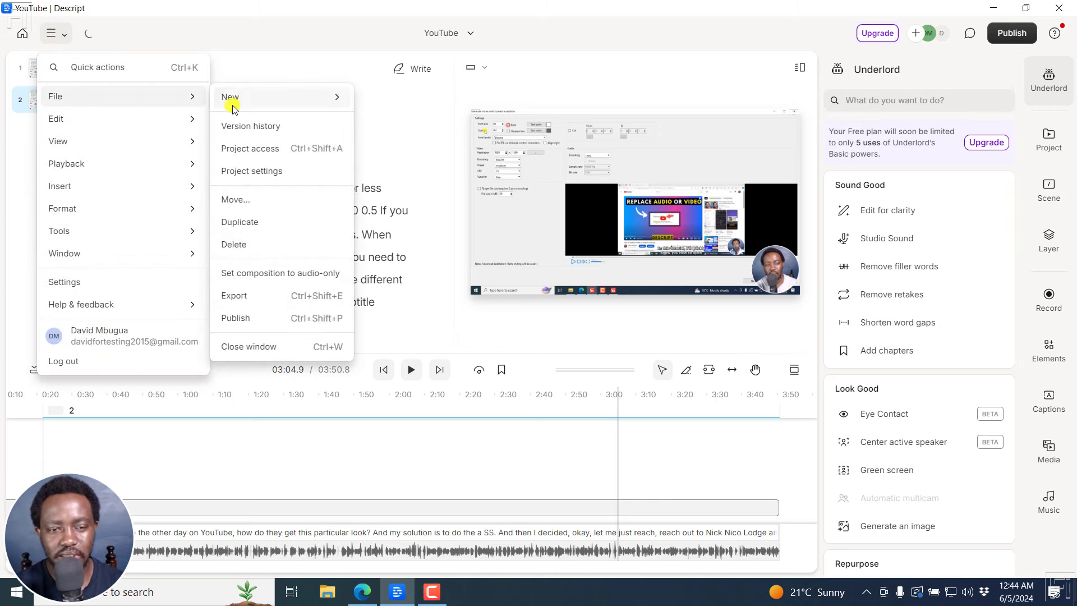
pyautogui.moveTo(249, 100)
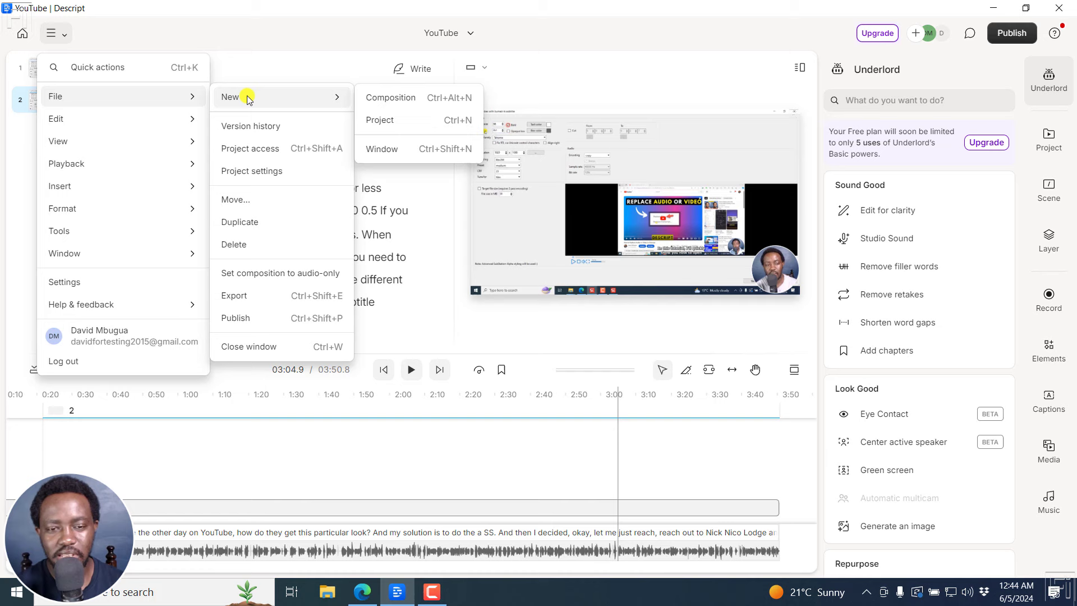
pyautogui.click(383, 114)
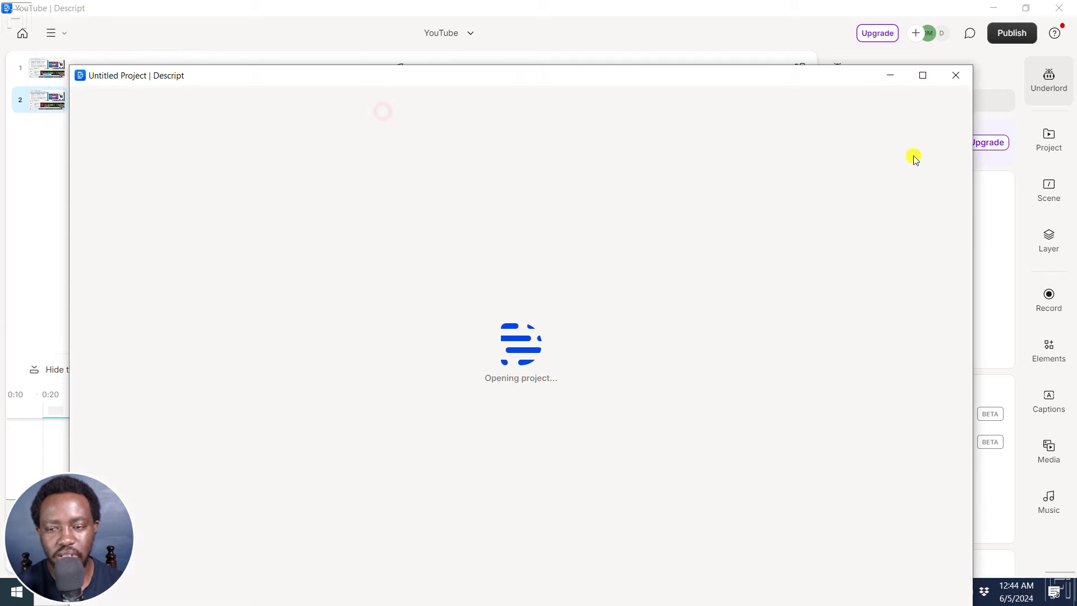
pyautogui.click(923, 76)
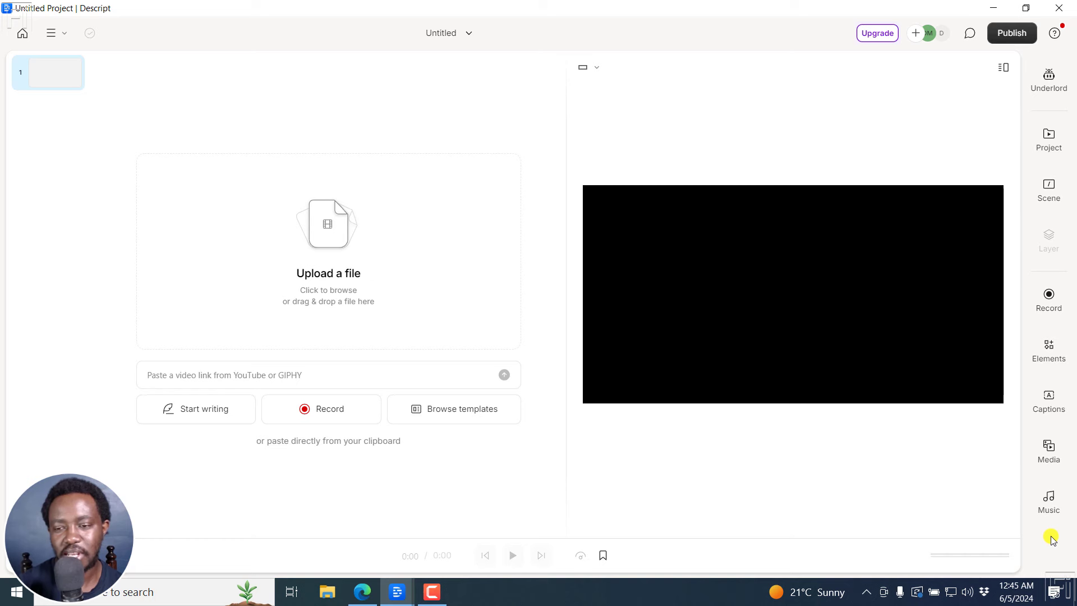
pyautogui.click(1048, 81)
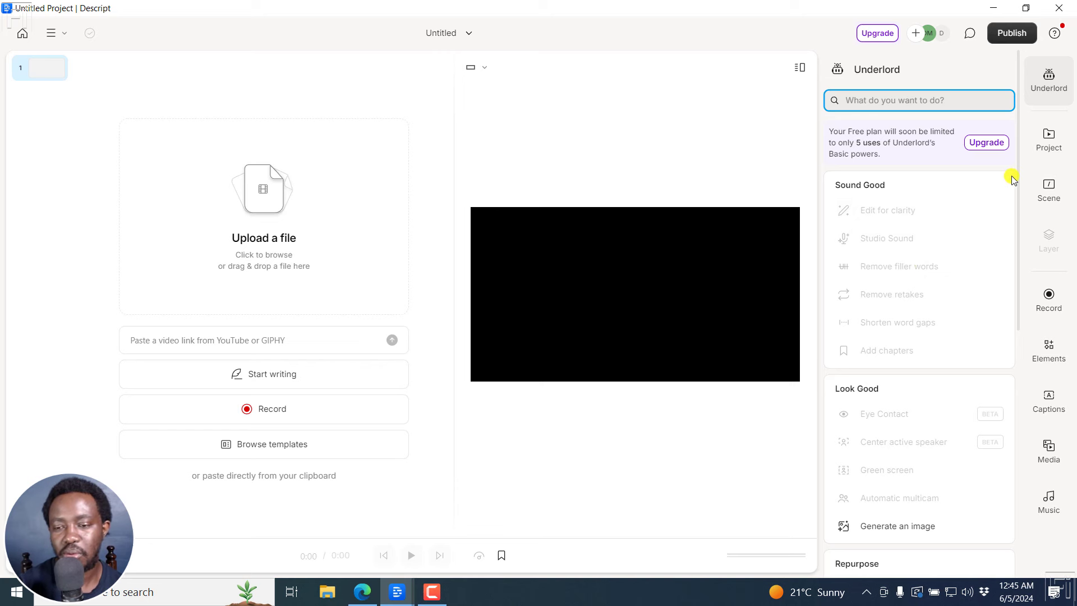
# - Look through the Underlord tools from Sound Good to Write to see which are available in the empty project
pyautogui.moveTo(1018, 172); pyautogui.dragTo(1019, 179)
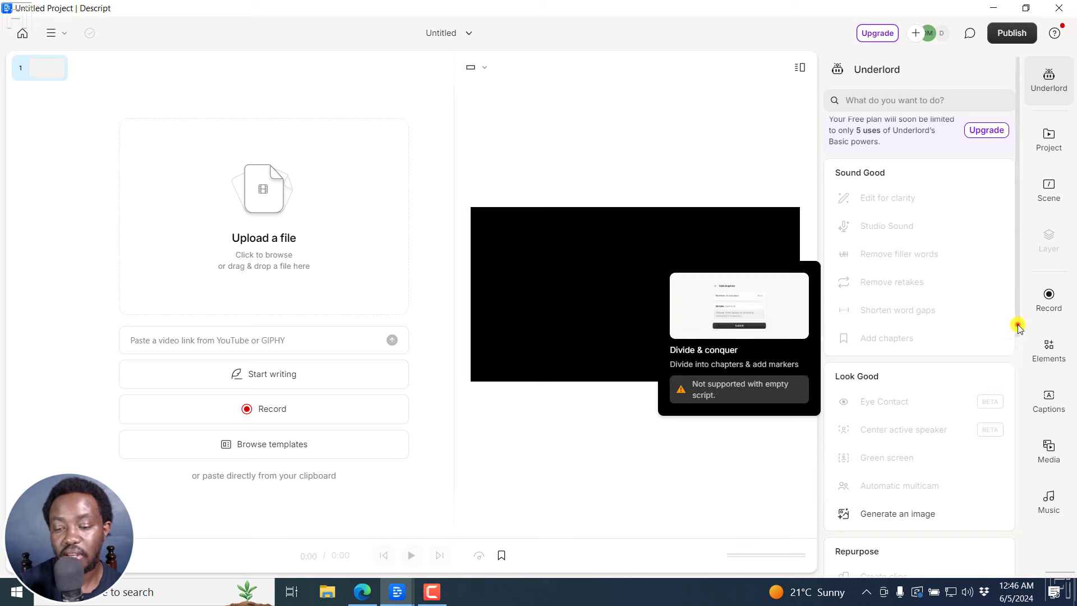
pyautogui.moveTo(1018, 323); pyautogui.dragTo(1017, 412)
pyautogui.scroll(-2, 1004, 401)
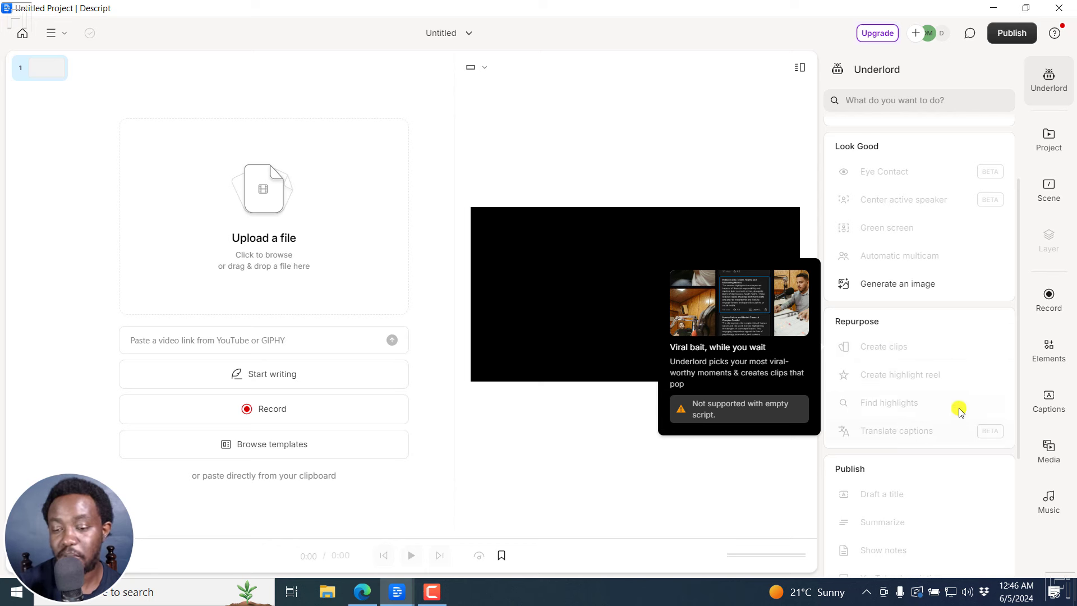
pyautogui.moveTo(1021, 375); pyautogui.dragTo(1029, 493)
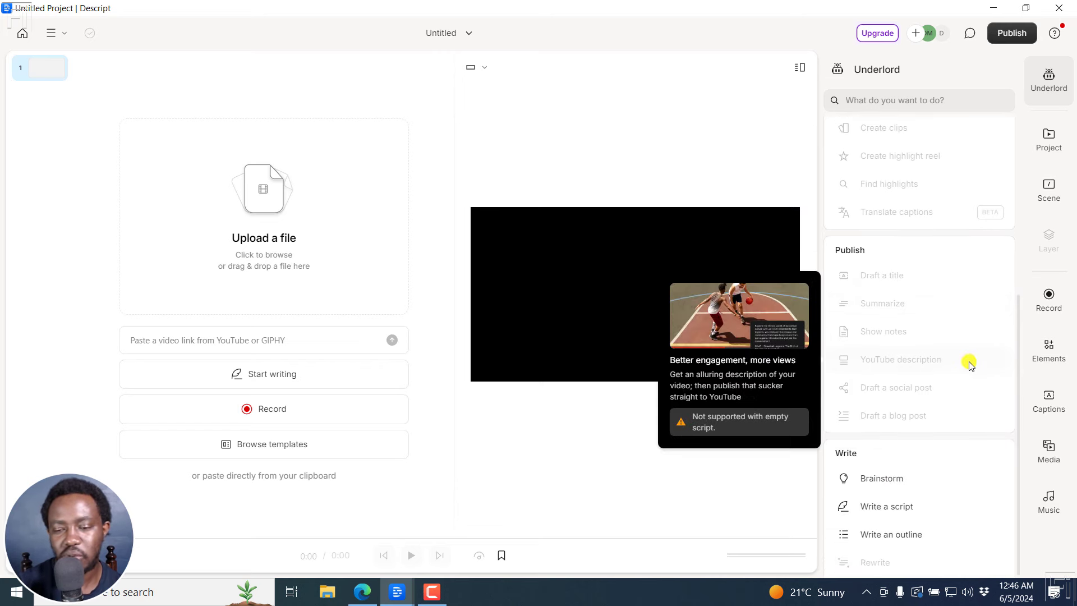
pyautogui.moveTo(1018, 357); pyautogui.dragTo(1016, 400)
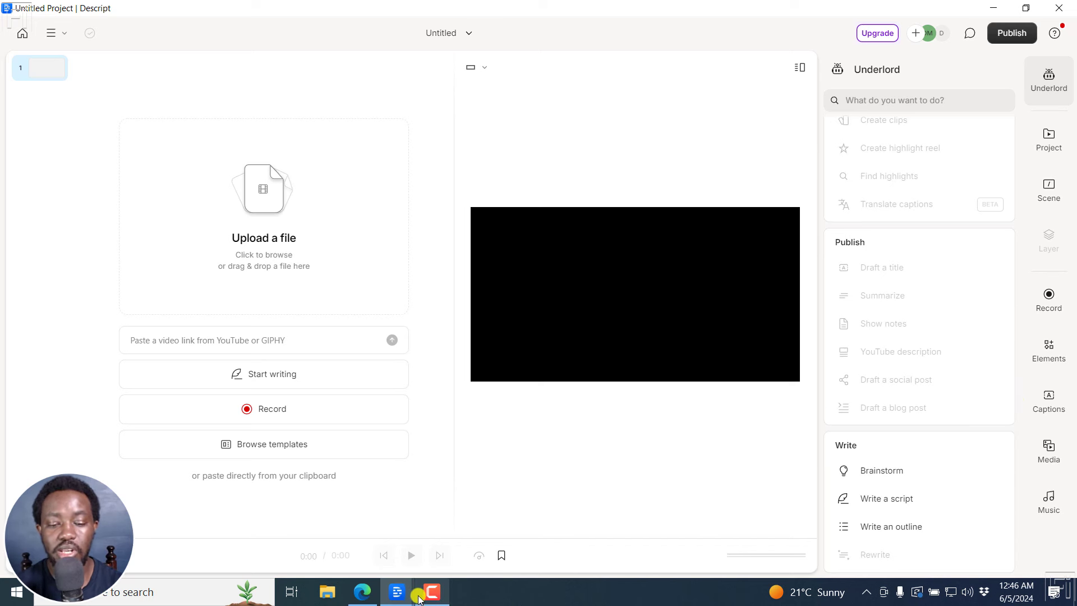
# - Switch to the Descript Season 6 announcement email in the browser and read its section on exploring the new layout
pyautogui.click(363, 598)
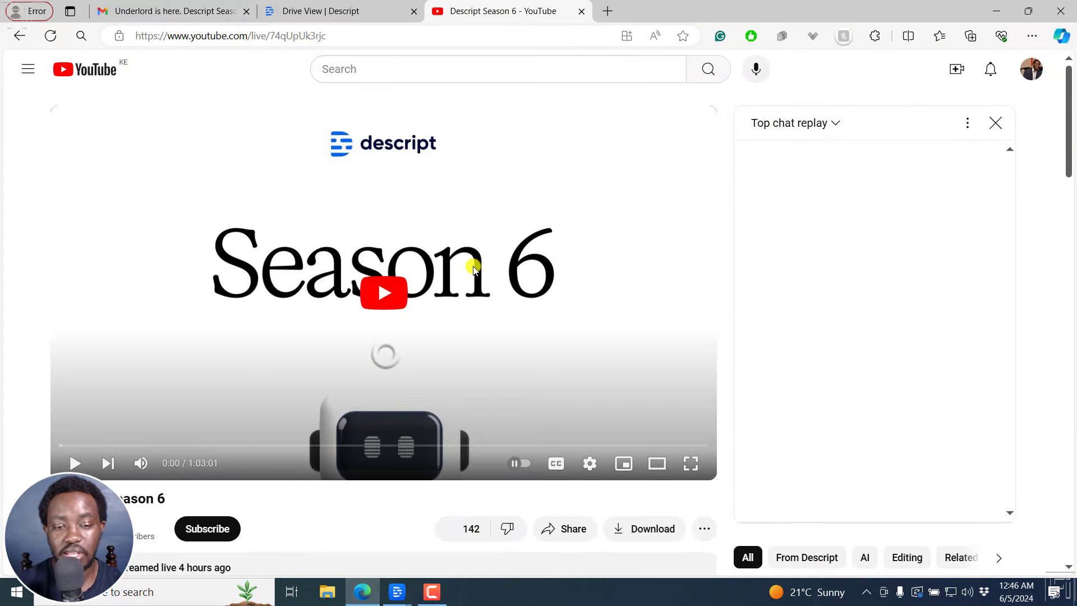
pyautogui.click(168, 12)
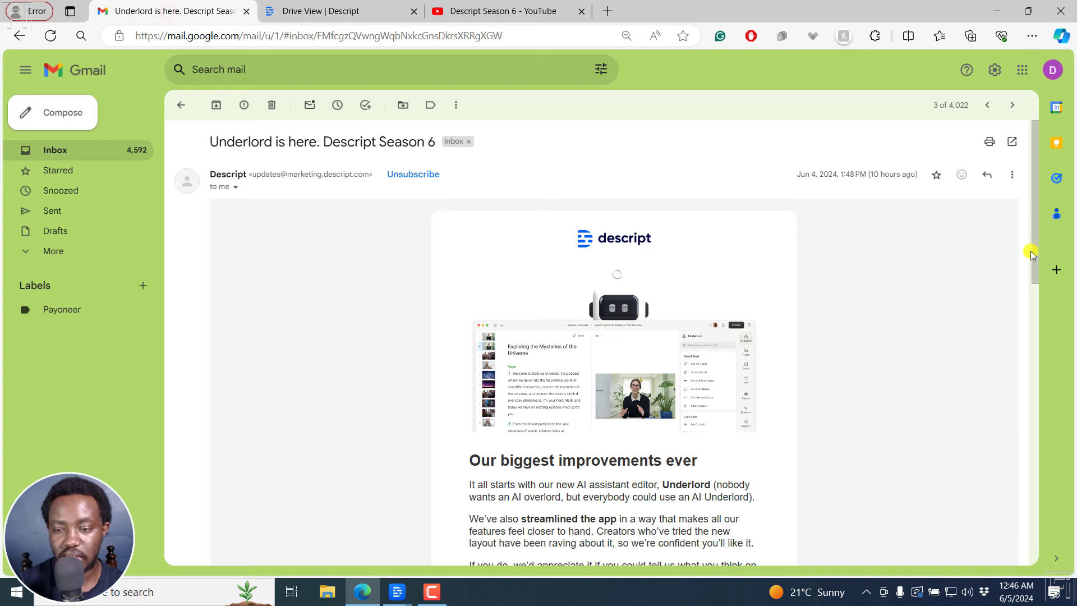
pyautogui.moveTo(1035, 223)
pyautogui.mouseDown()
pyautogui.moveTo(1064, 425)
pyautogui.moveTo(1055, 408)
pyautogui.mouseUp()
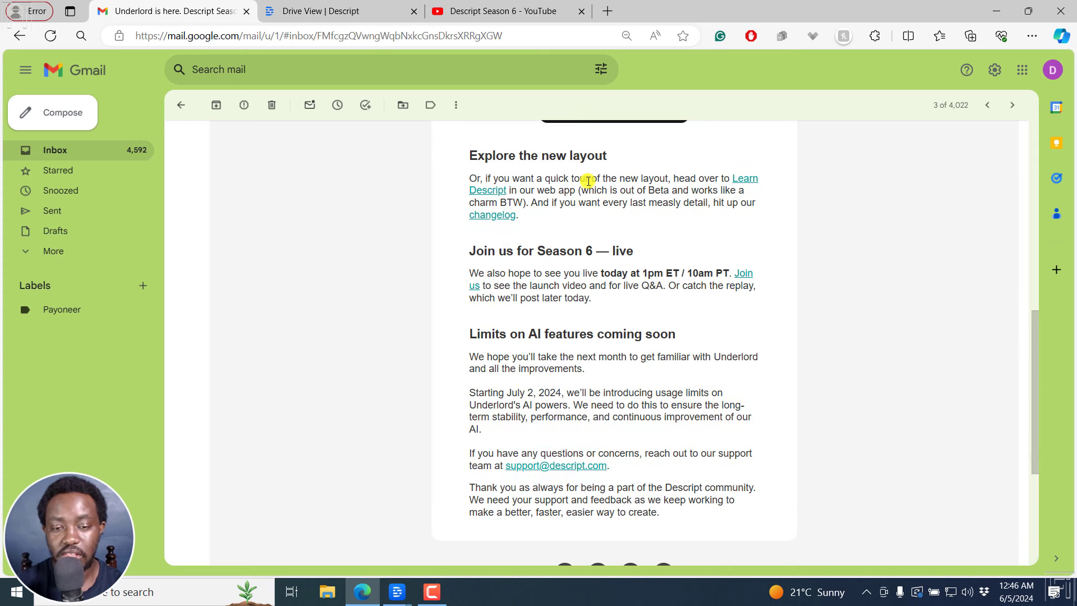
pyautogui.moveTo(551, 174); pyautogui.dragTo(554, 175)
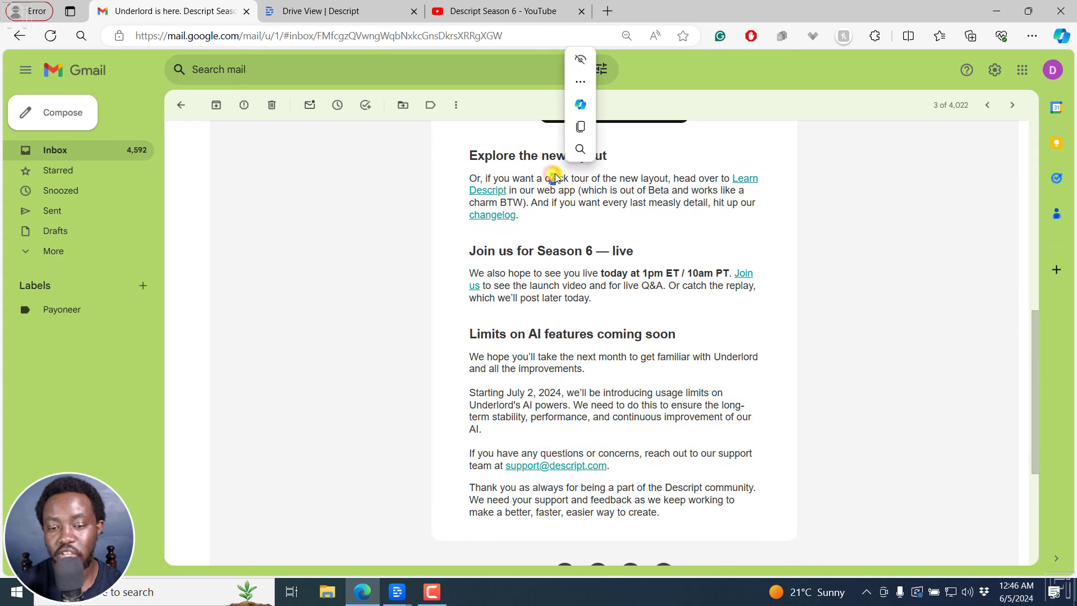
pyautogui.click(565, 200)
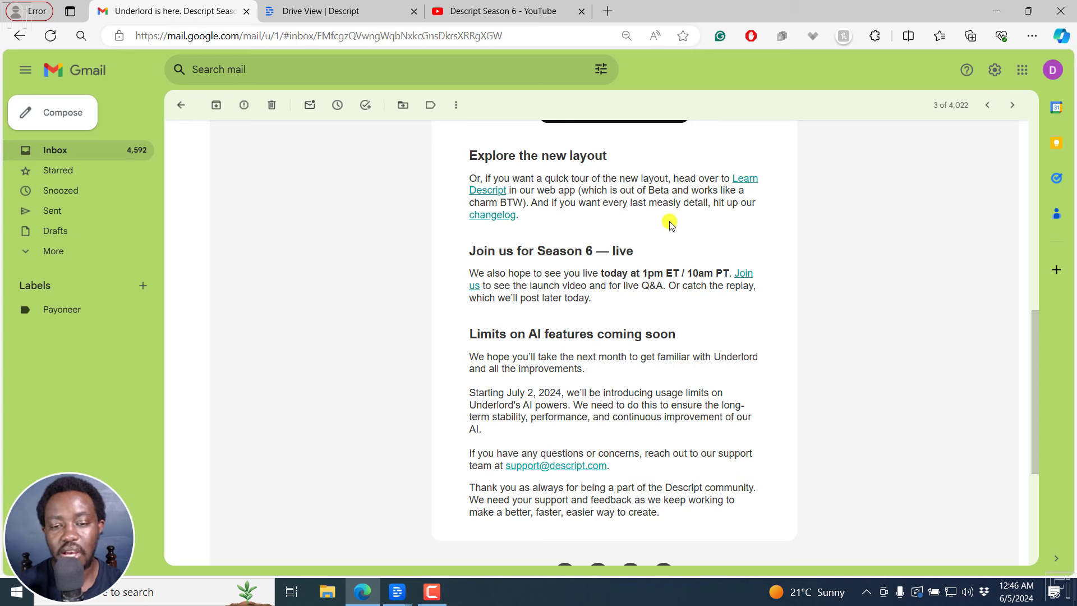
# - Read the email's section on upcoming AI feature limits, highlighting its heading and clearing the highlight
pyautogui.moveTo(1035, 331); pyautogui.dragTo(1038, 383)
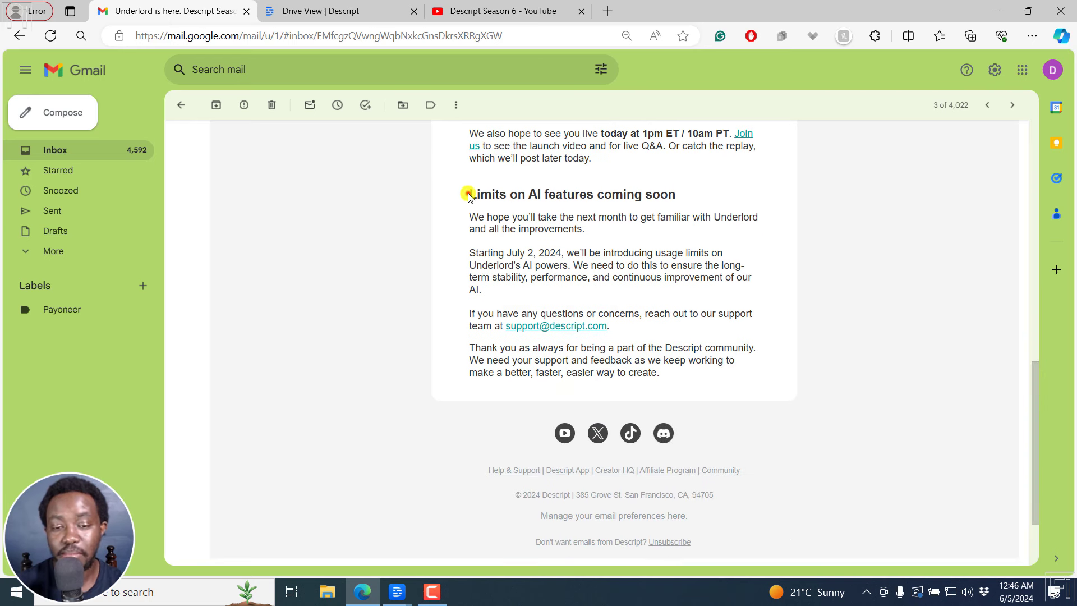
pyautogui.moveTo(469, 193); pyautogui.dragTo(686, 201)
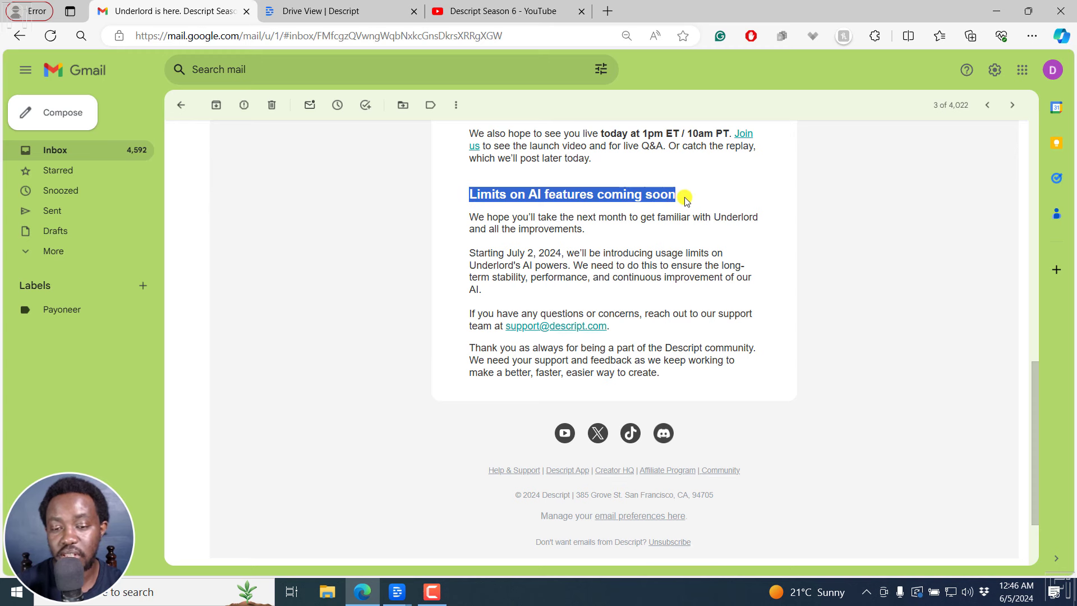
pyautogui.click(641, 231)
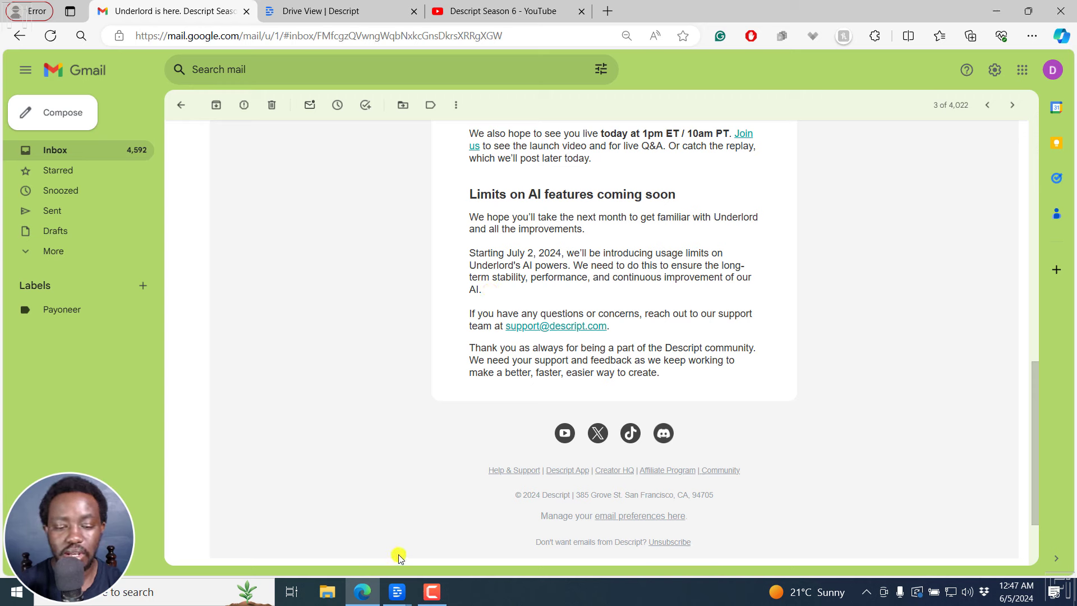
# - Switch back to the YouTube project in Descript and open Underlord's Draft a title tool
pyautogui.moveTo(399, 600)
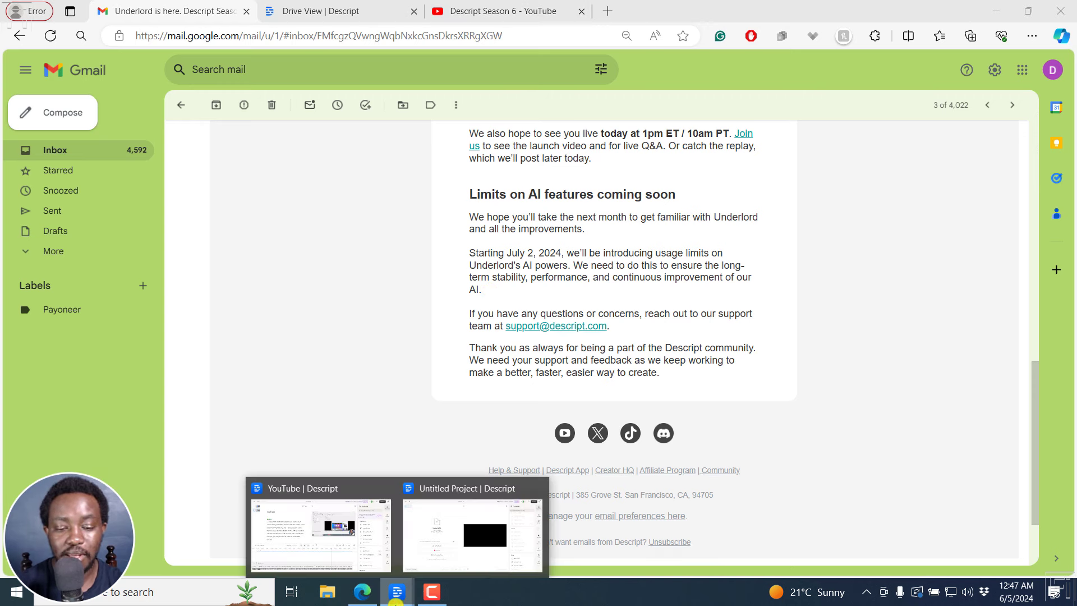
pyautogui.click(348, 547)
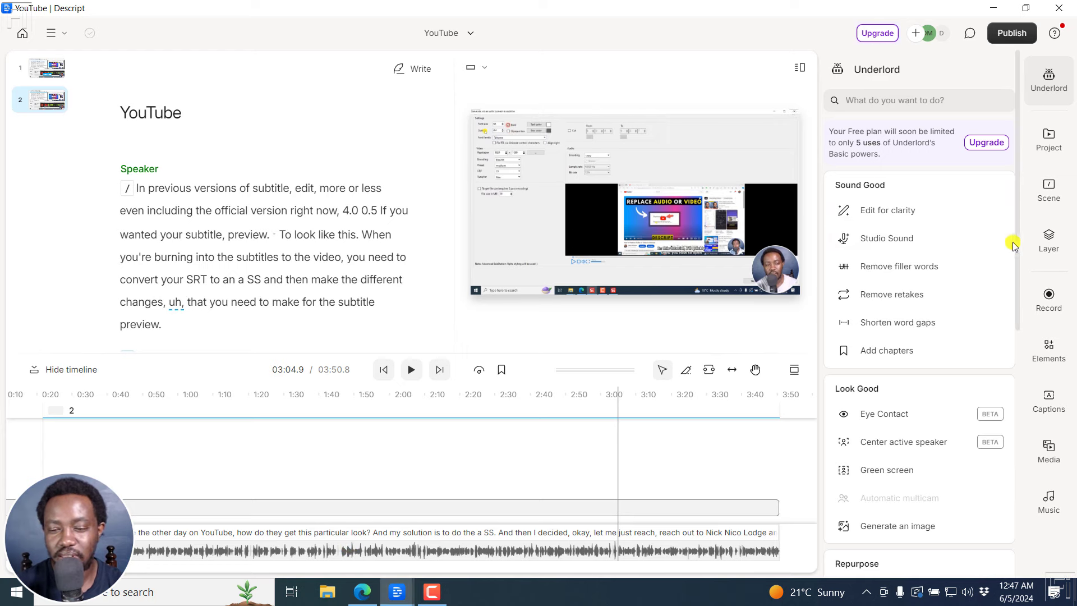
pyautogui.moveTo(1019, 219); pyautogui.dragTo(1031, 433)
pyautogui.click(878, 332)
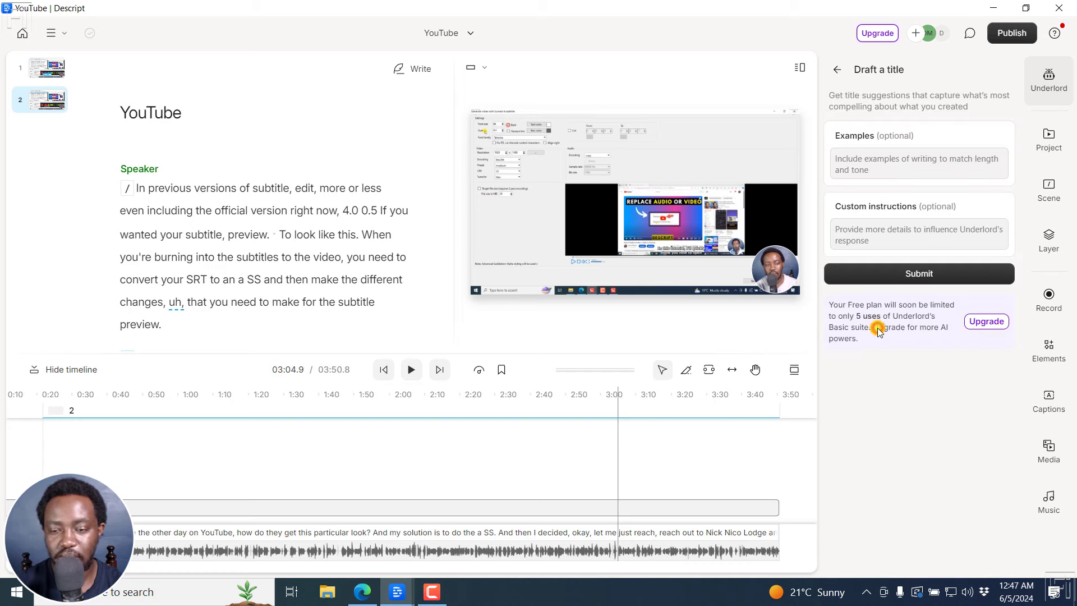